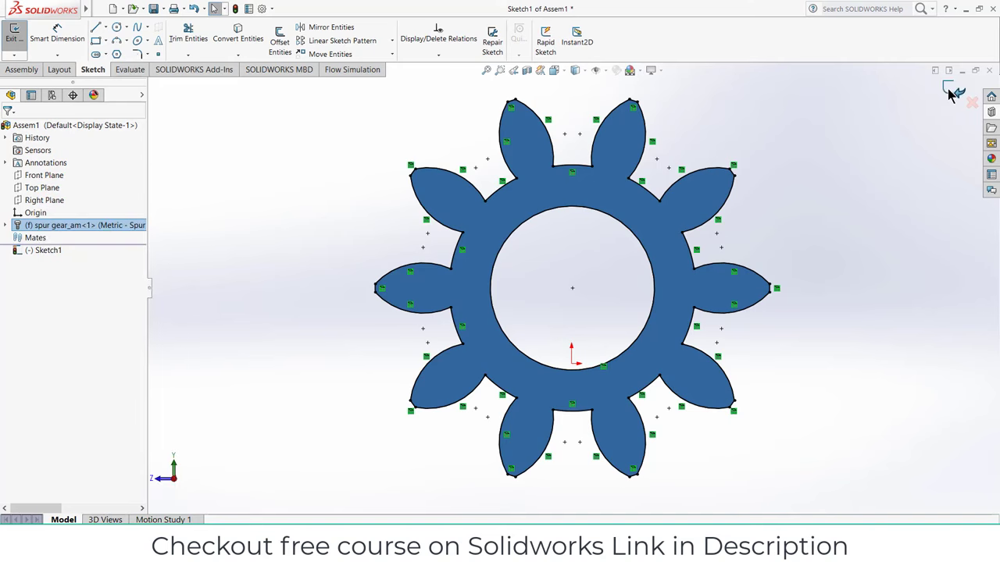
Step: Exit the sketch and delete the spur gear component from the assembly
{"action": "left_click", "coordinate": [959, 93]}
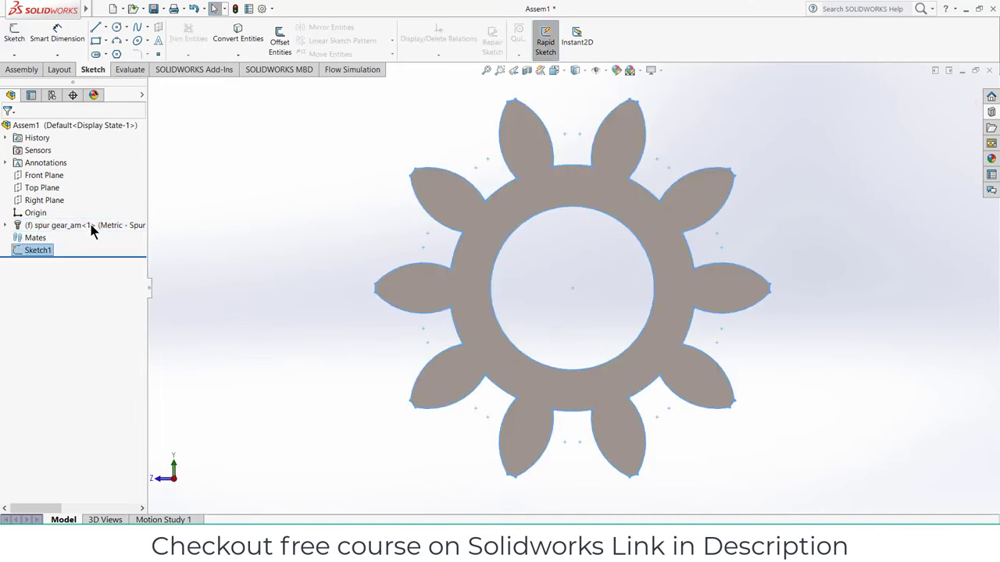
{"action": "left_click", "coordinate": [991, 112]}
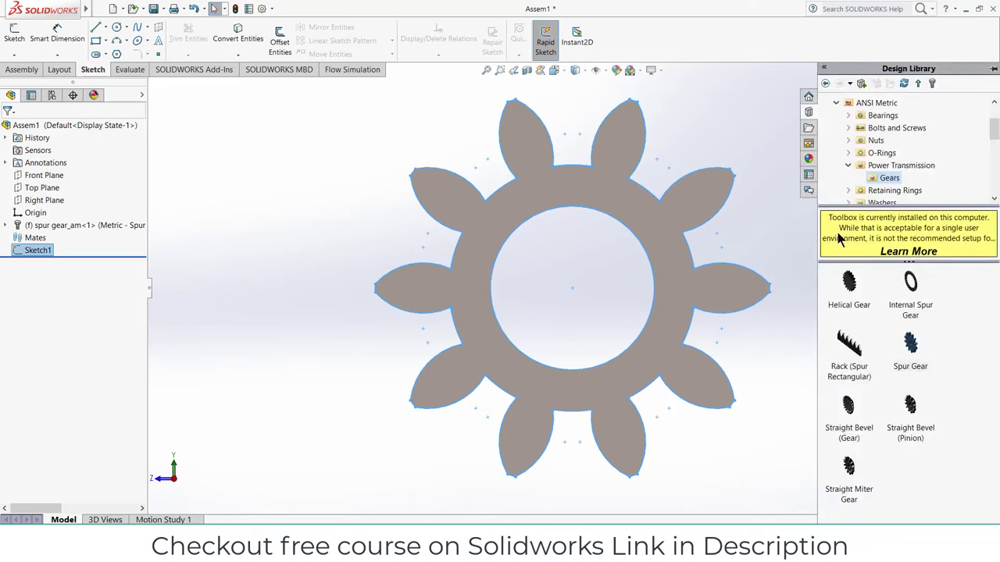
{"action": "right_click", "coordinate": [59, 226]}
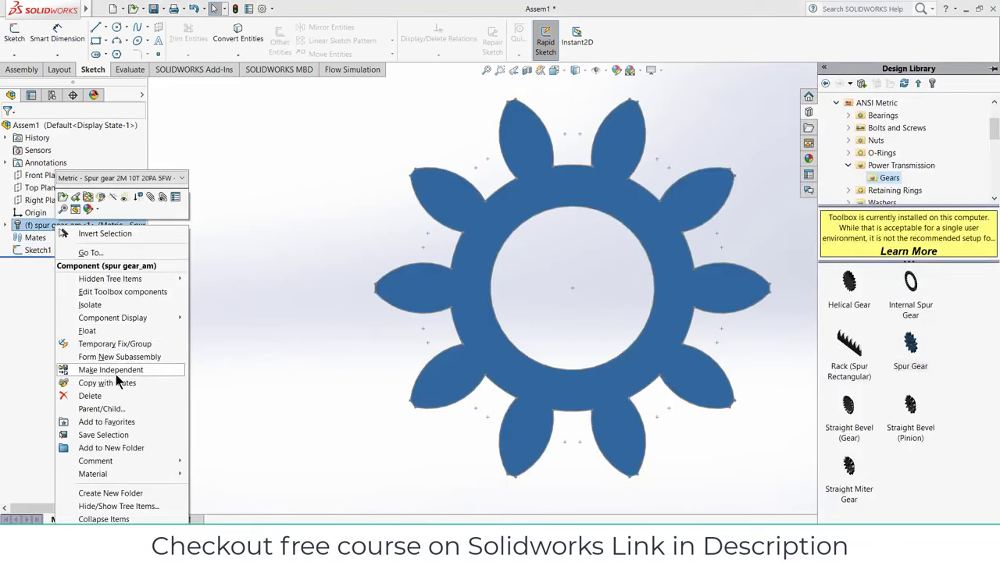
{"action": "left_click", "coordinate": [121, 395]}
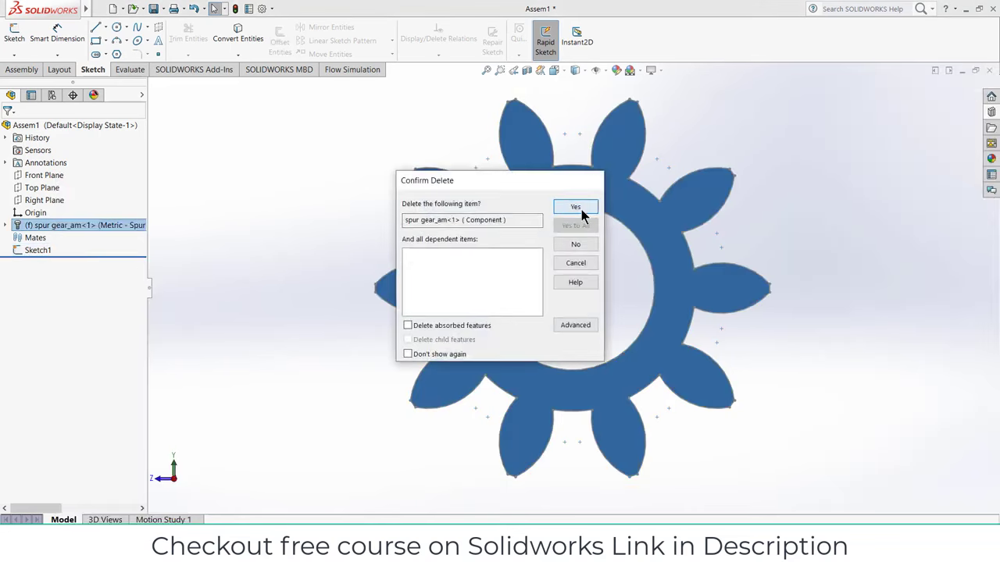
{"action": "left_click", "coordinate": [581, 209]}
{"action": "left_click", "coordinate": [375, 83]}
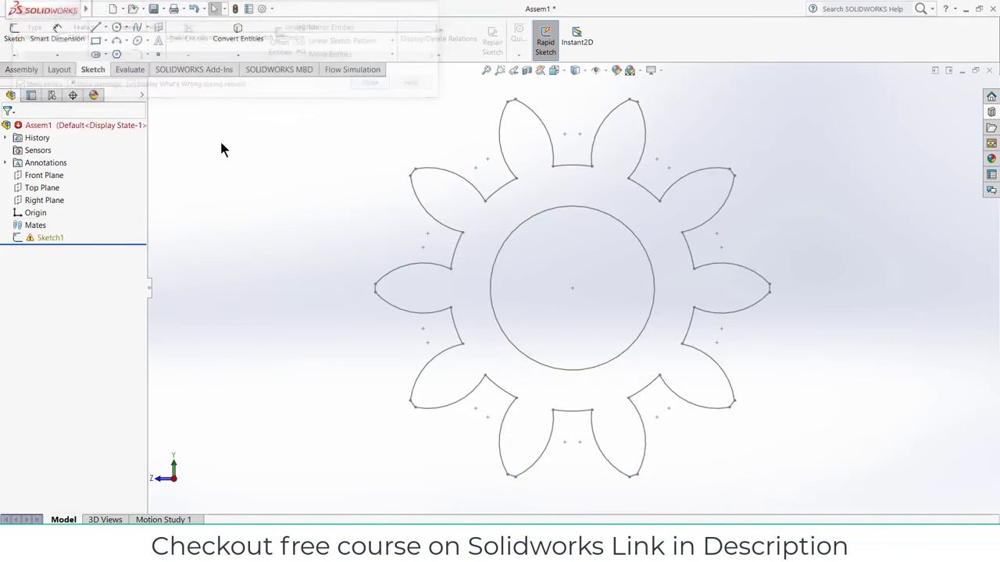
Step: Delete the converted gear outline sketch left in the assembly
{"action": "right_click", "coordinate": [39, 239]}
{"action": "left_click", "coordinate": [71, 317]}
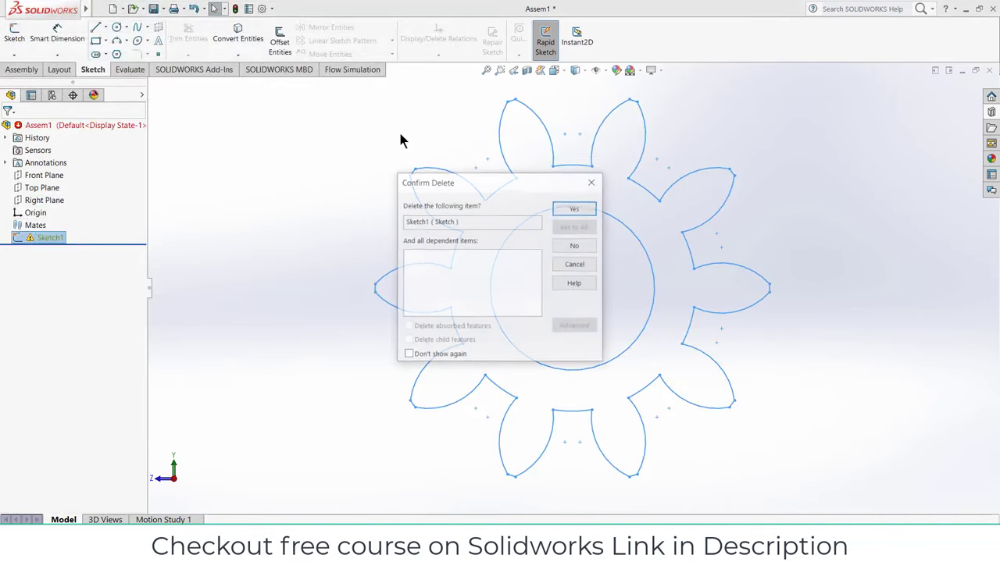
{"action": "left_click", "coordinate": [578, 209]}
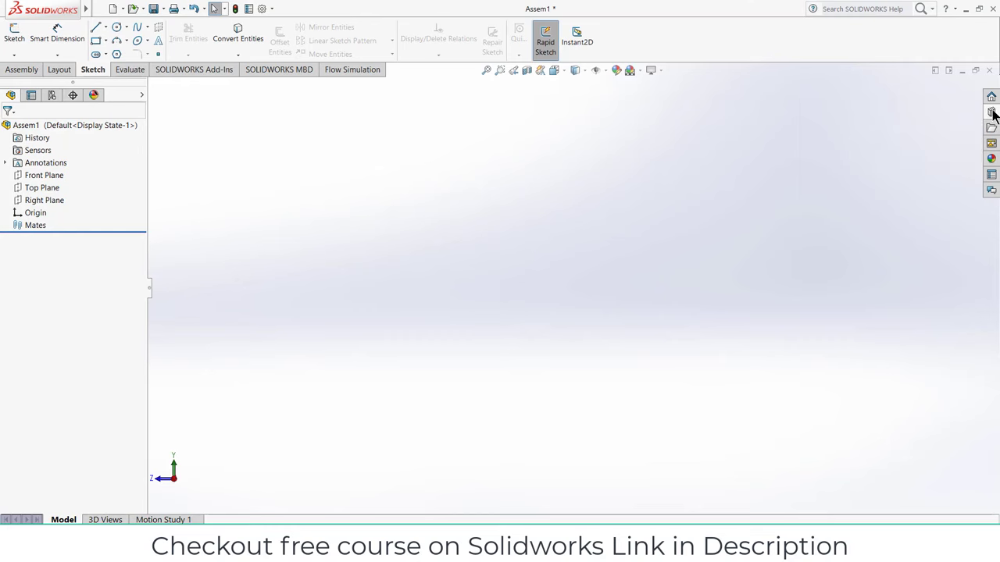
Step: Insert an ANSI Metric spur gear from the Toolbox library into the assembly and set its number of teeth to 40
{"action": "left_click", "coordinate": [991, 112]}
{"action": "left_click_drag", "start_coordinate": [910, 350], "coordinate": [564, 277]}
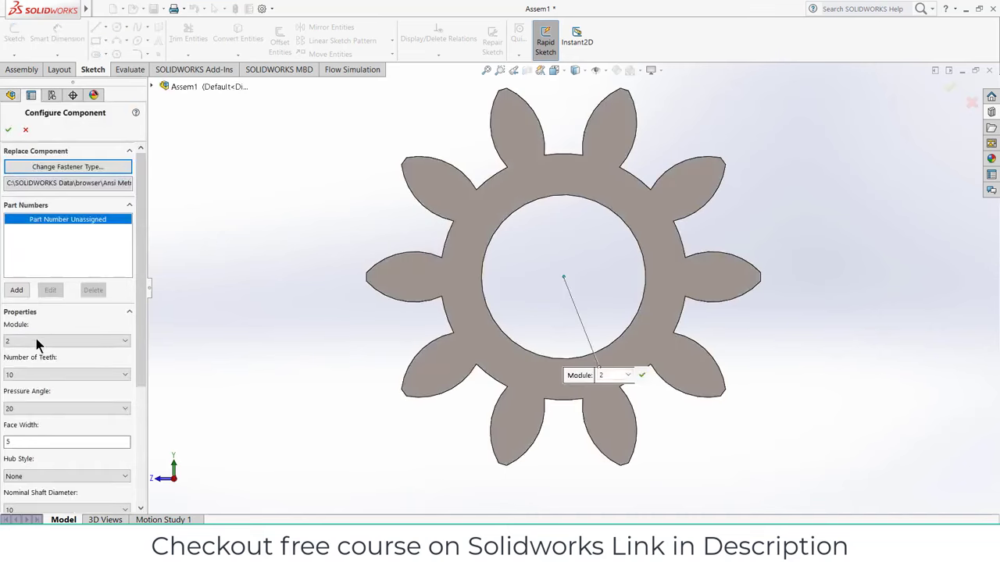
{"action": "left_click", "coordinate": [56, 375]}
{"action": "scroll", "coordinate": [68, 168], "scroll_direction": "down", "scroll_amount": 5}
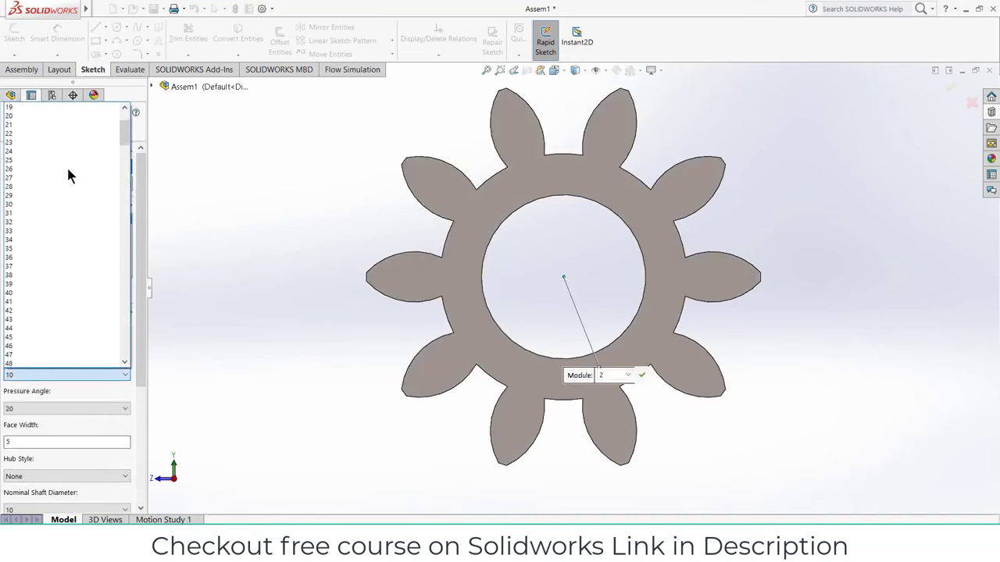
{"action": "scroll", "coordinate": [68, 176], "scroll_direction": "down", "scroll_amount": 2}
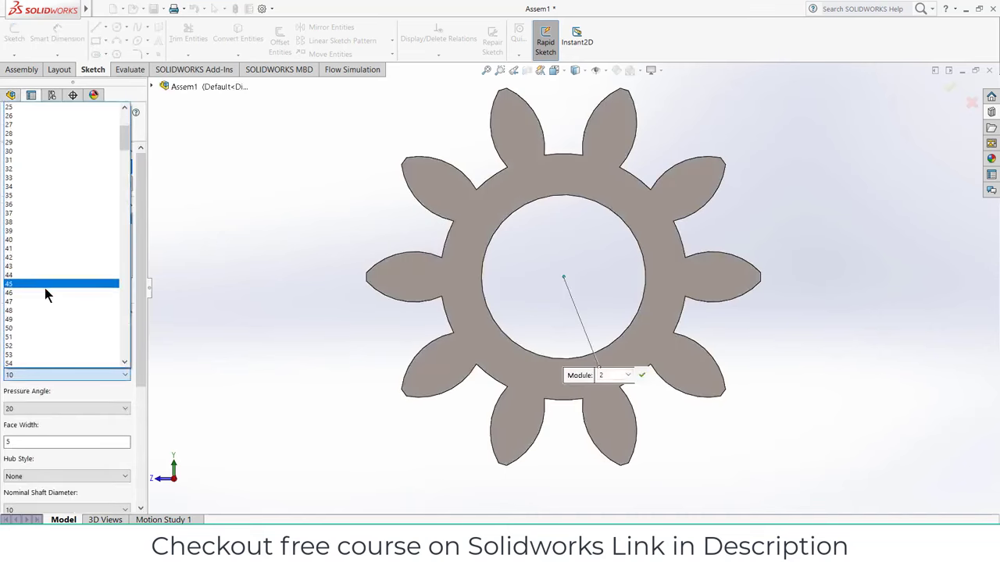
{"action": "left_click", "coordinate": [47, 239]}
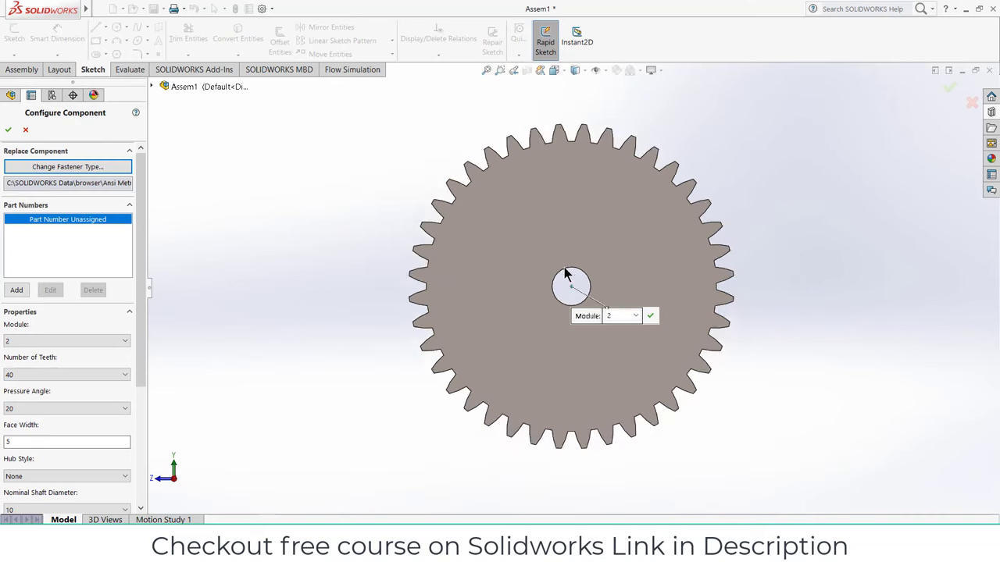
Step: Set the spur gear's number of teeth to 50, accept the configuration and finish placing components
{"action": "scroll", "coordinate": [561, 233], "scroll_direction": "down", "scroll_amount": 1}
{"action": "left_click", "coordinate": [110, 374]}
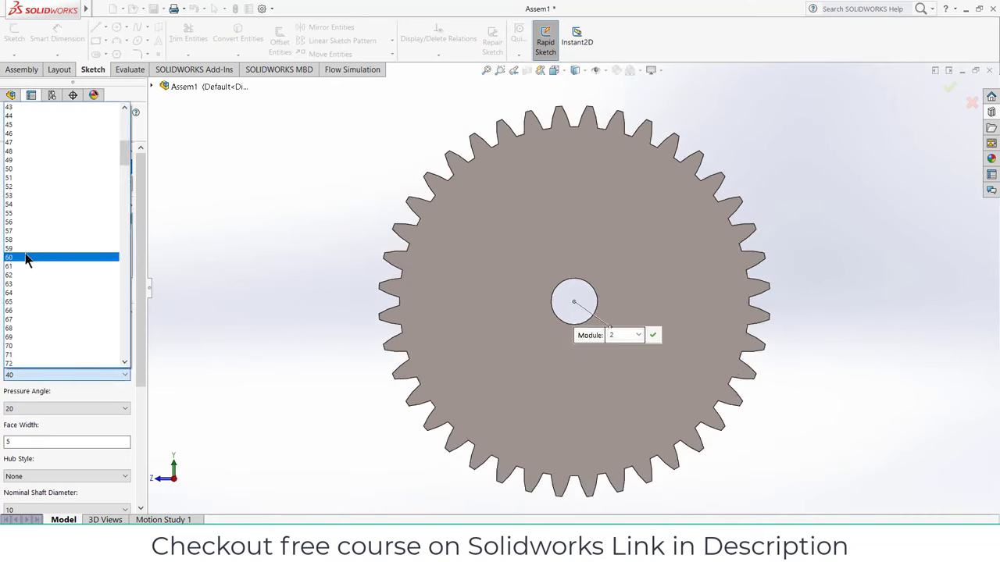
{"action": "left_click", "coordinate": [35, 168]}
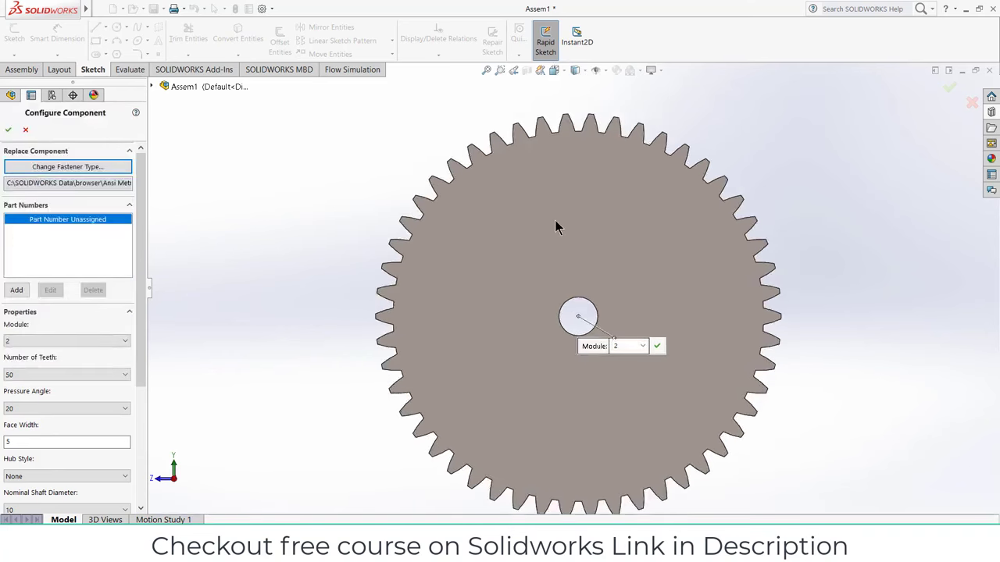
{"action": "left_click", "coordinate": [8, 130]}
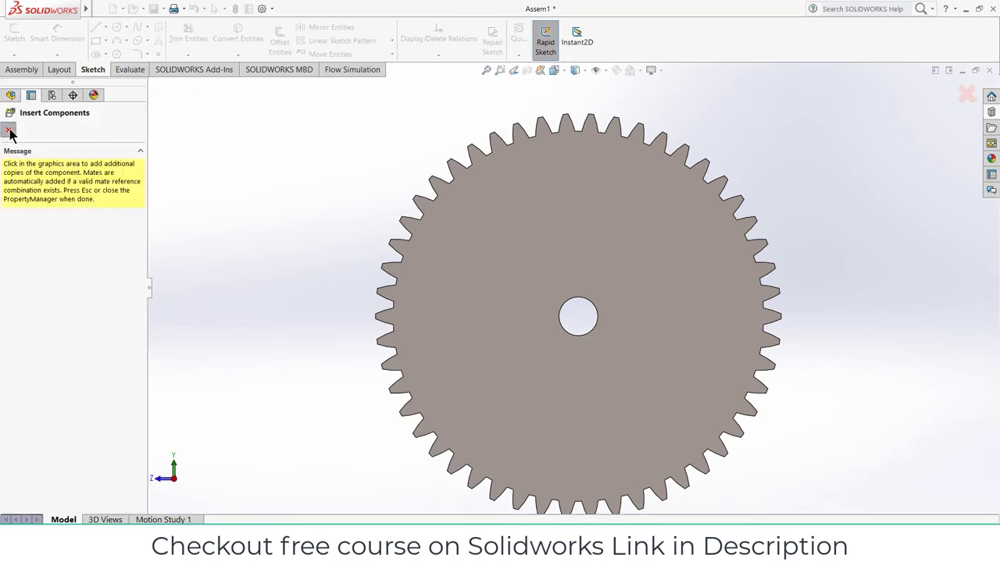
{"action": "left_click", "coordinate": [8, 131]}
Step: Start a sketch on the gear's flat face and convert the tooth outline and bore edge into sketch entities
{"action": "left_click", "coordinate": [569, 232]}
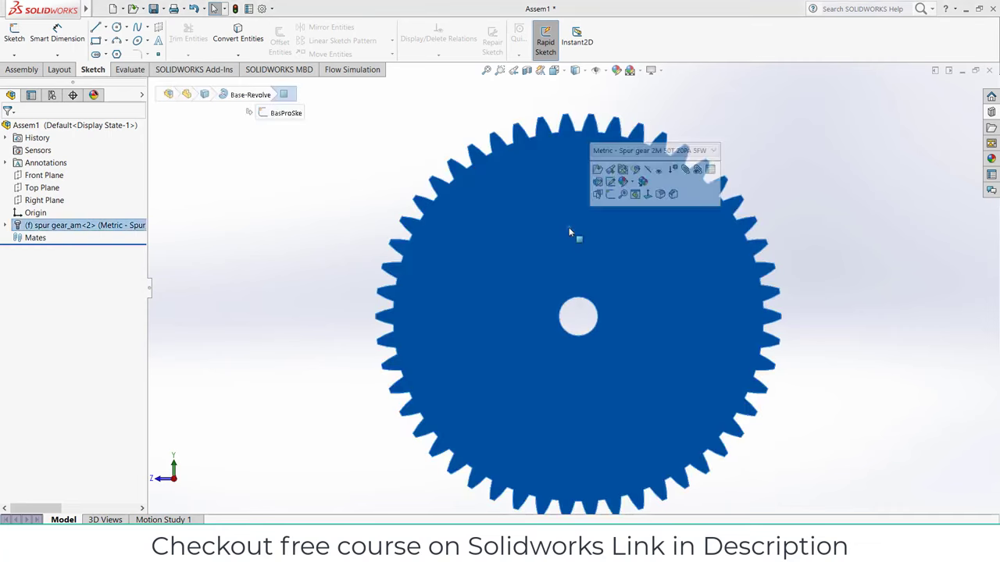
{"action": "left_click", "coordinate": [608, 196]}
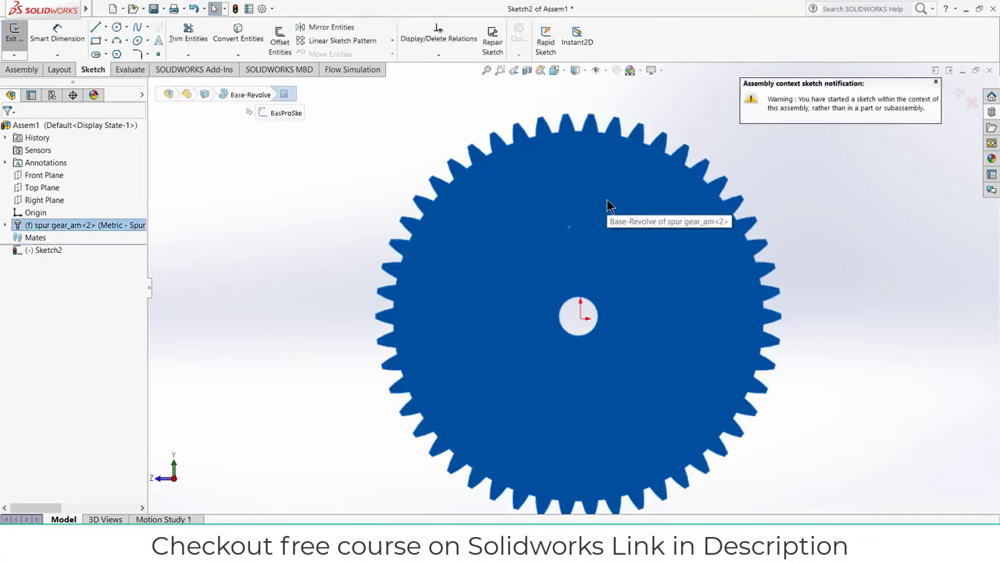
{"action": "left_click", "coordinate": [232, 29]}
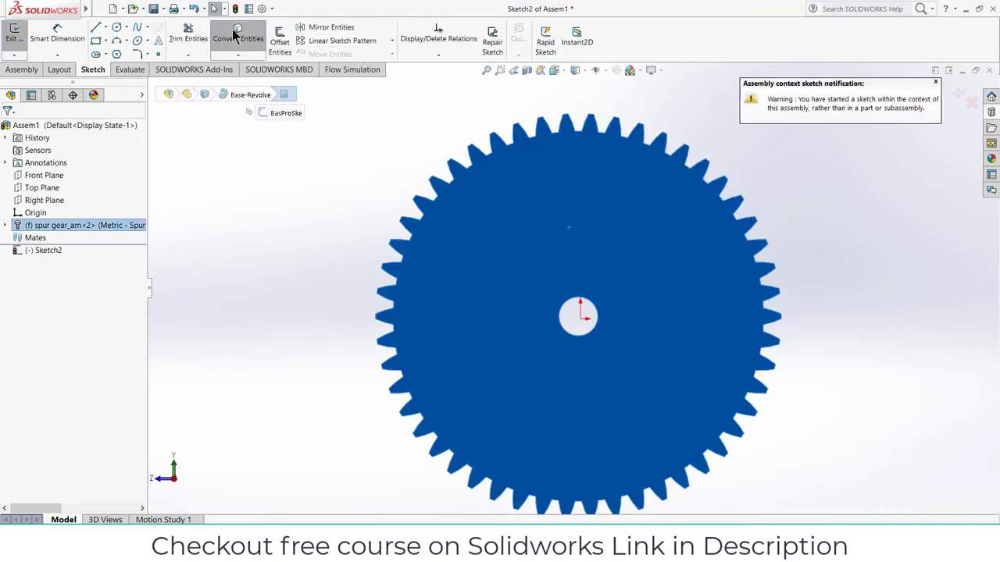
{"action": "left_click", "coordinate": [576, 304]}
{"action": "left_click", "coordinate": [248, 38]}
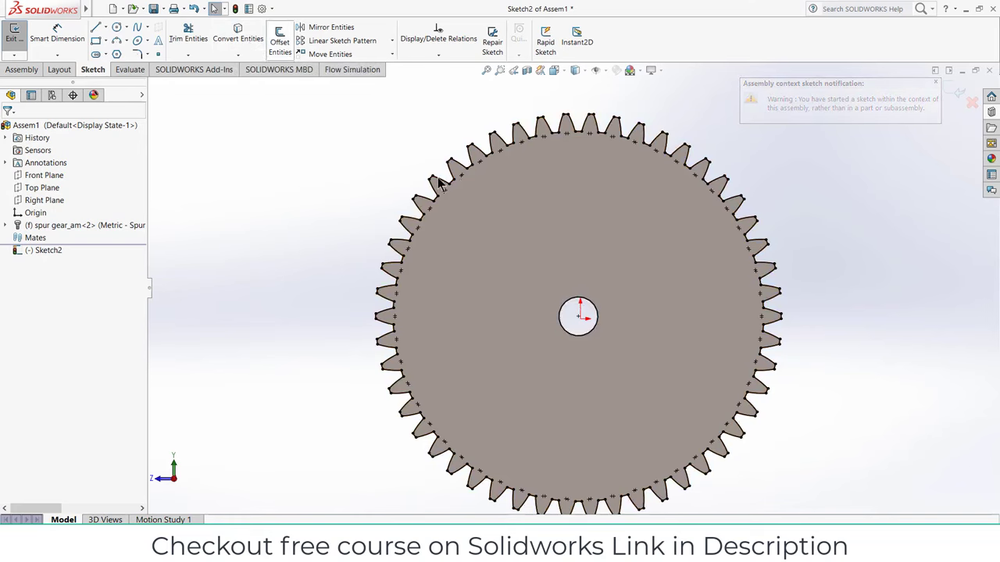
Step: Copy all the converted gear sketch entities and clear the selection
{"action": "key", "text": "ctrl+a"}
{"action": "key", "text": "ctrl+c"}
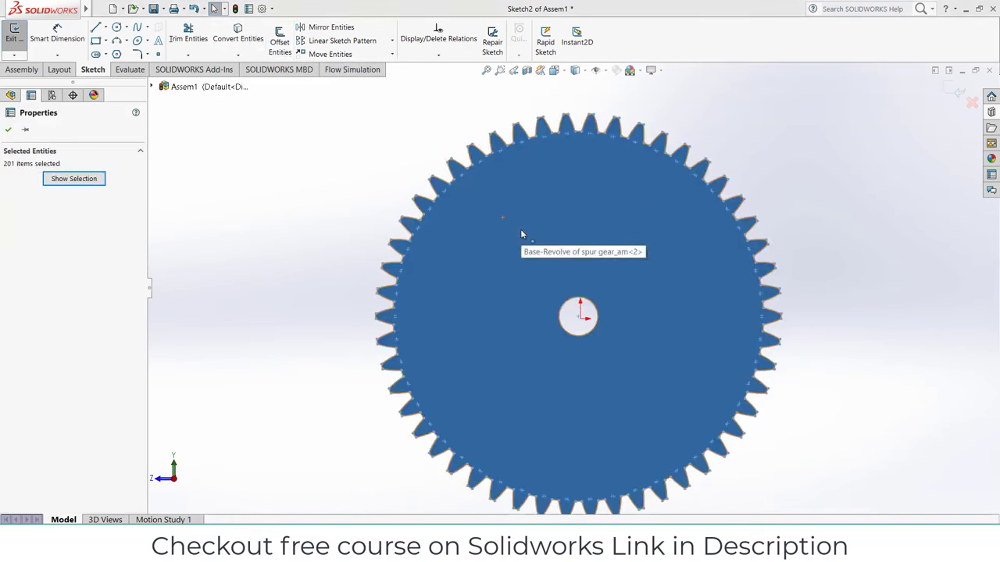
{"action": "left_click", "coordinate": [540, 282]}
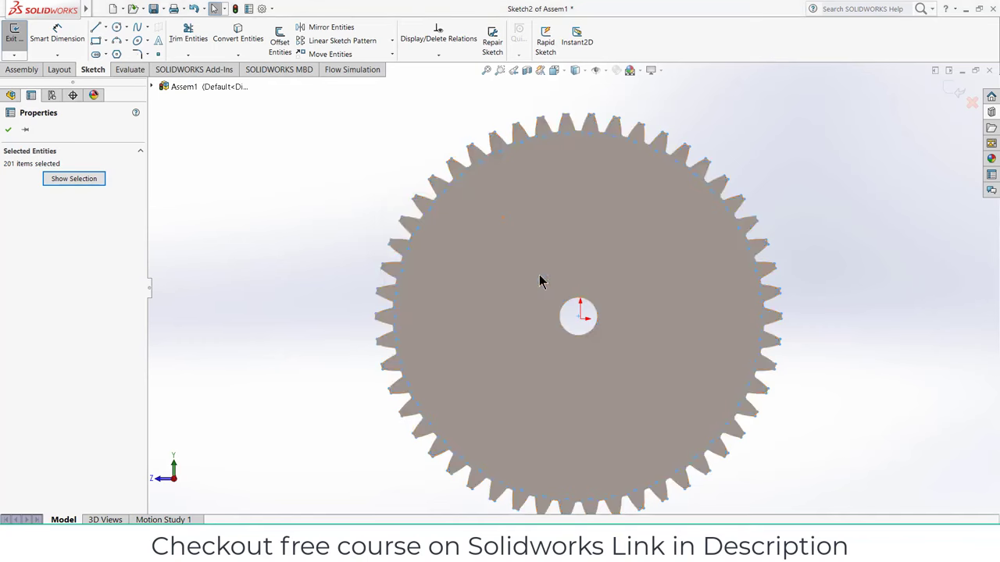
{"action": "left_click", "coordinate": [7, 130]}
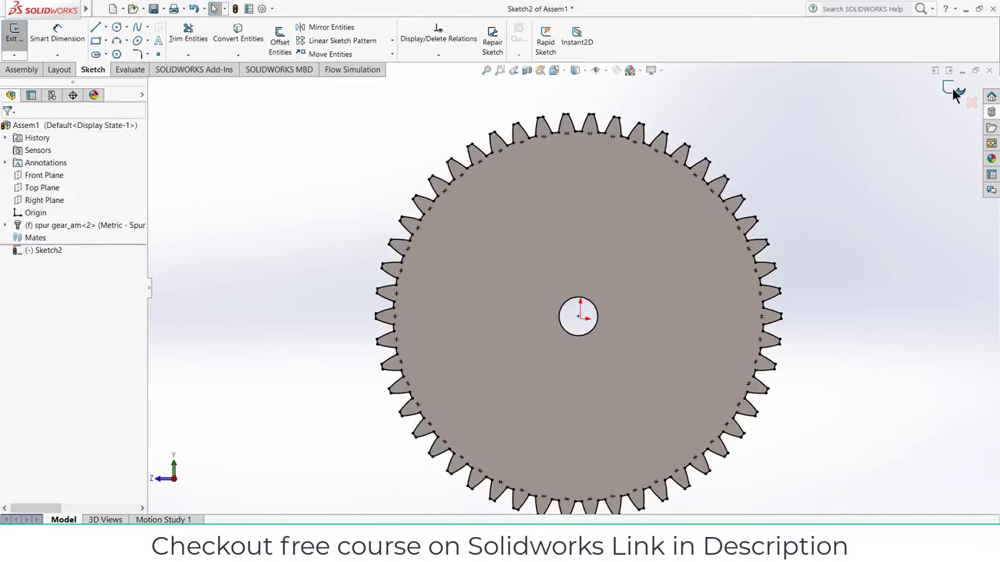
Step: Create a new part and paste the copied gear profile into a sketch on the Front Plane
{"action": "left_click", "coordinate": [112, 8]}
{"action": "left_click", "coordinate": [595, 374]}
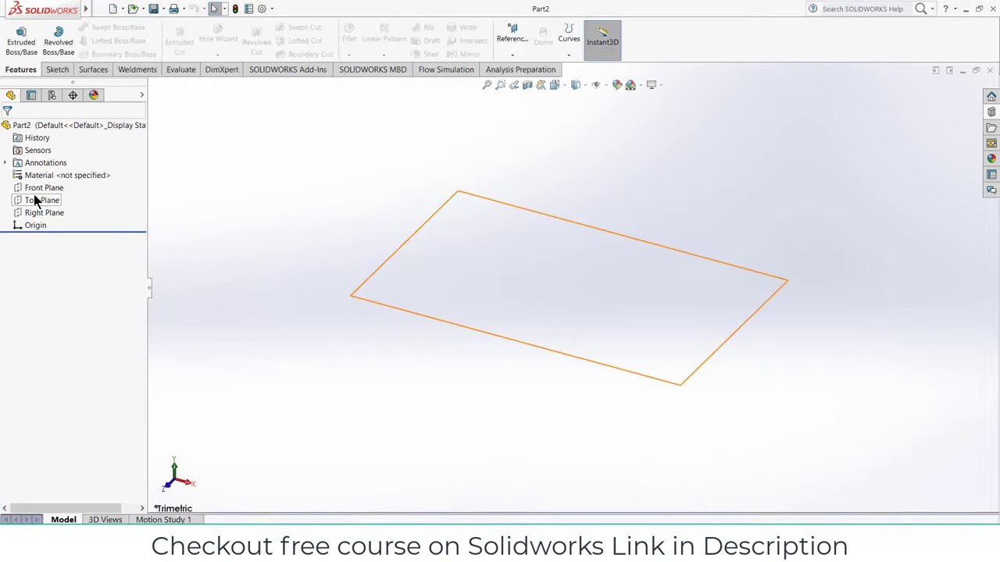
{"action": "left_click", "coordinate": [35, 191]}
{"action": "left_click", "coordinate": [43, 175]}
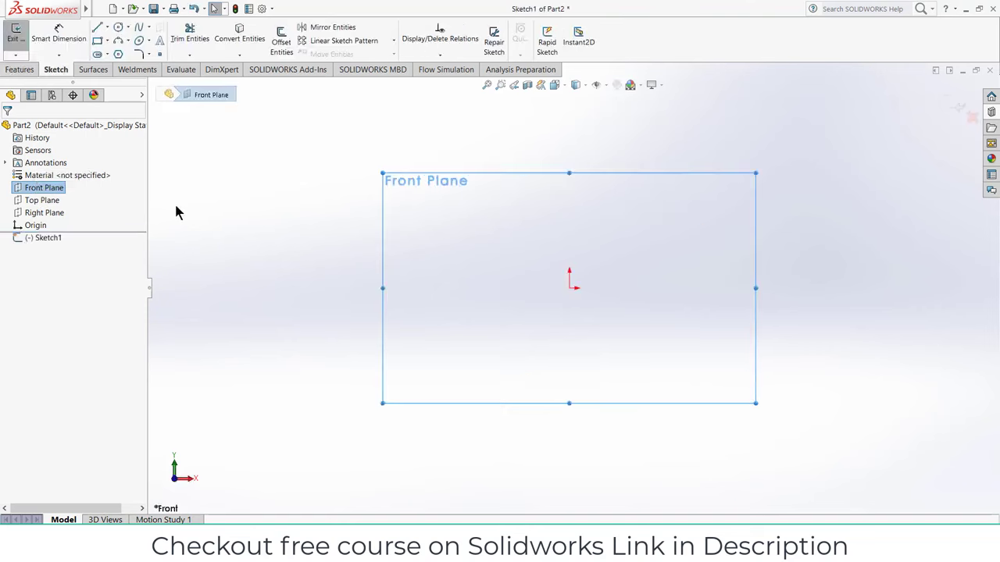
{"action": "key", "text": "ctrl+v"}
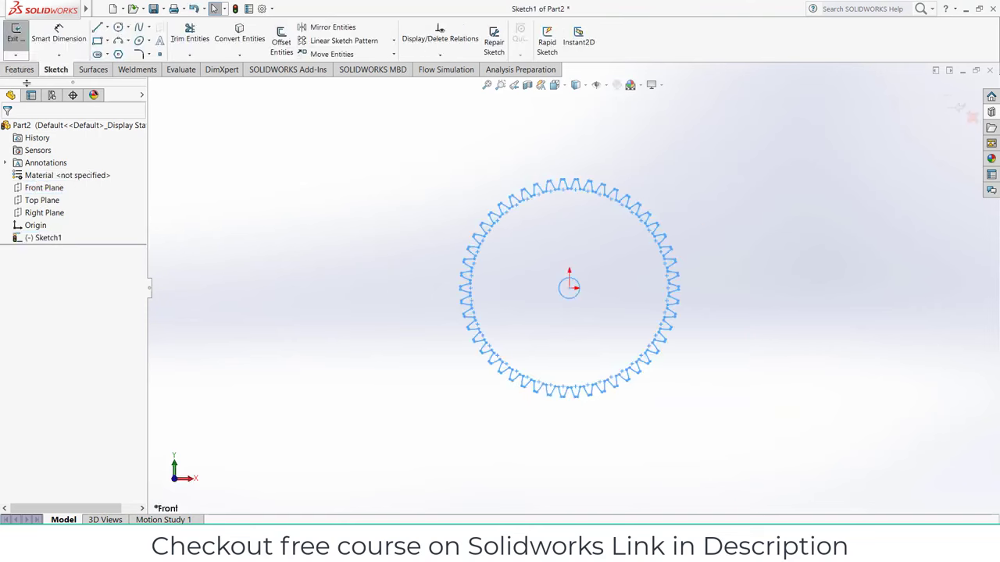
Step: Extrude the pasted gear profile 10 mm as a blind boss
{"action": "left_click", "coordinate": [20, 69]}
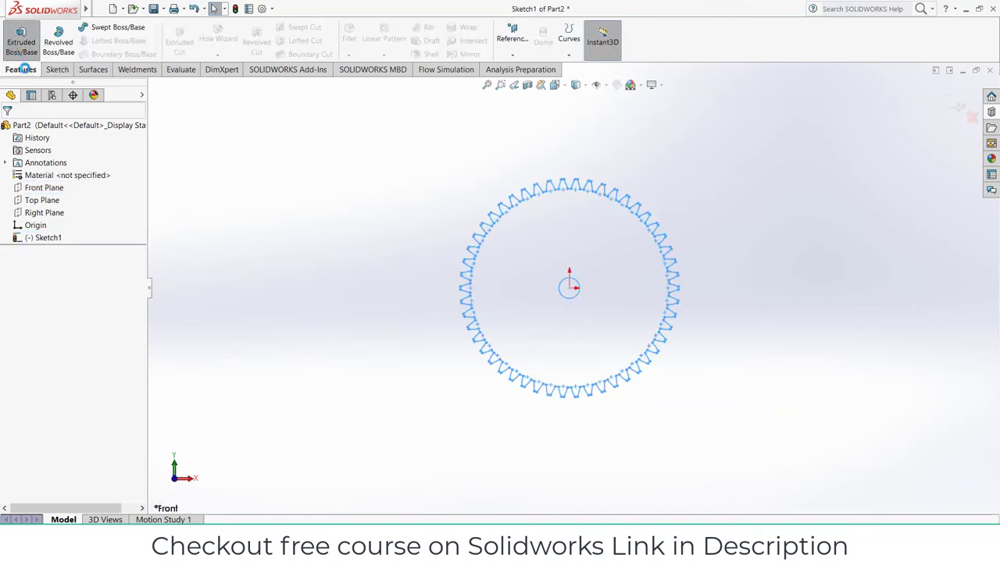
{"action": "left_click", "coordinate": [21, 43]}
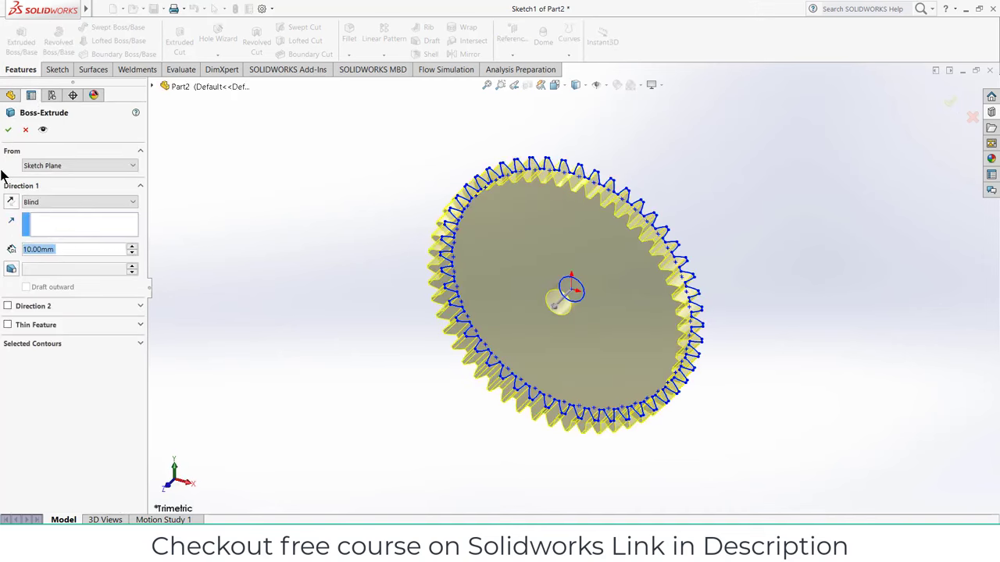
{"action": "left_click", "coordinate": [9, 130]}
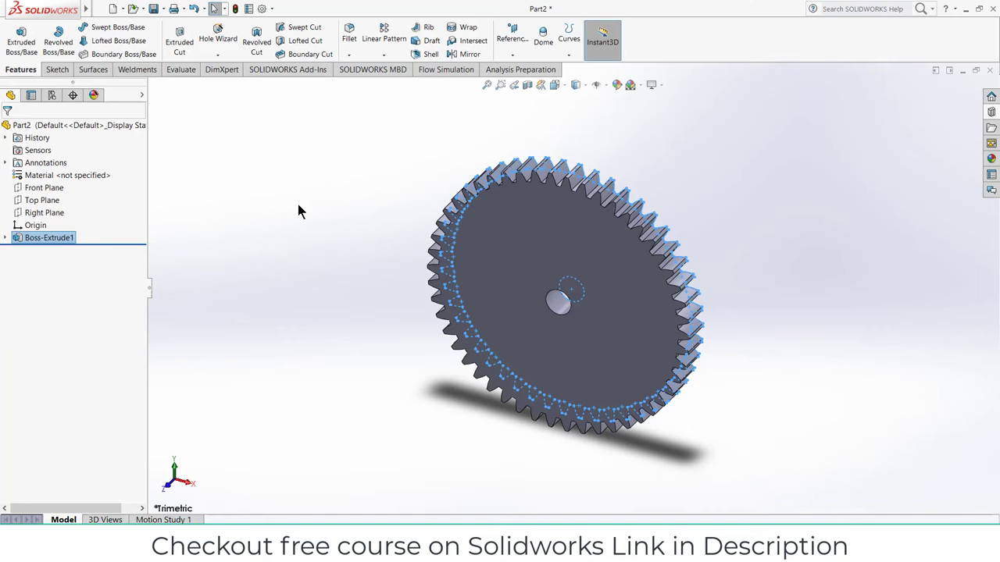
Step: Save the part as "big gear"
{"action": "key", "text": "ctrl+s"}
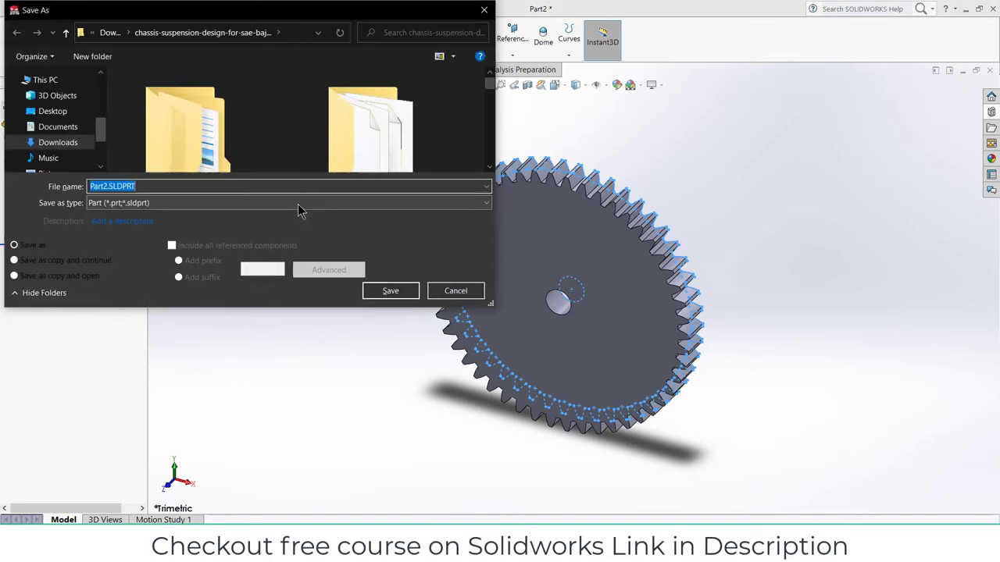
{"action": "type", "text": "big gear"}
{"action": "key", "text": "Return"}
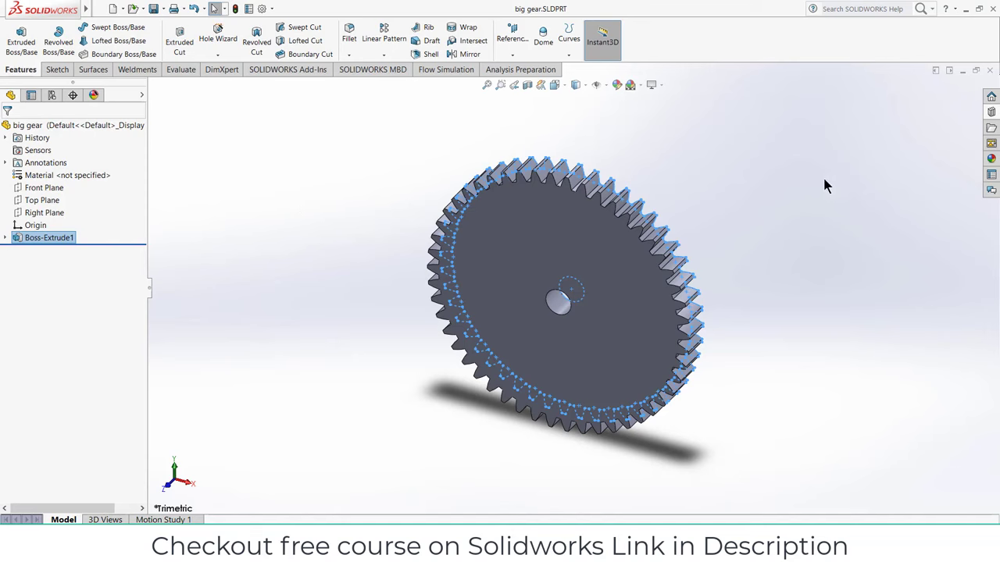
Step: Start a new sketch on the front face of the extruded gear
{"action": "left_click", "coordinate": [589, 245]}
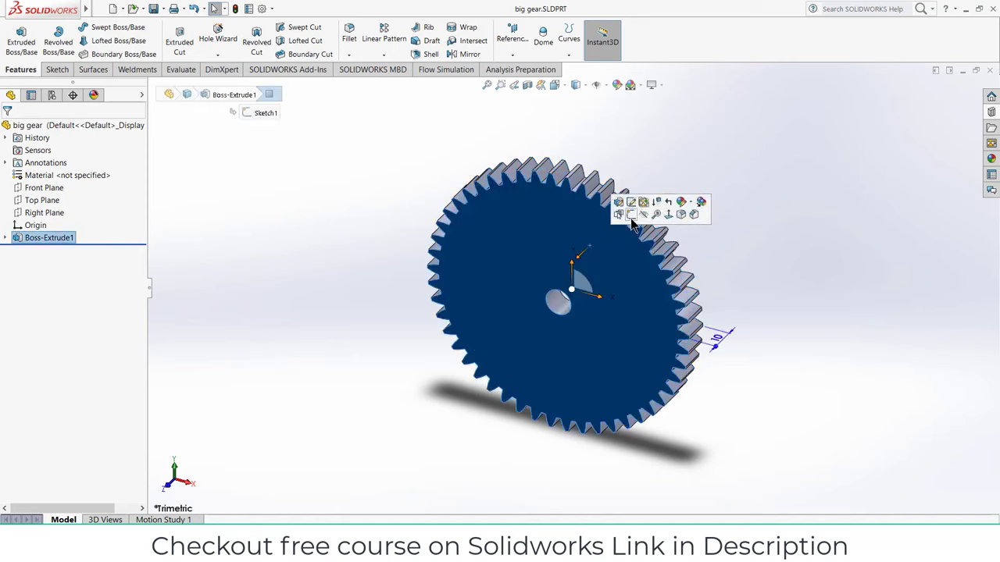
{"action": "left_click", "coordinate": [631, 217]}
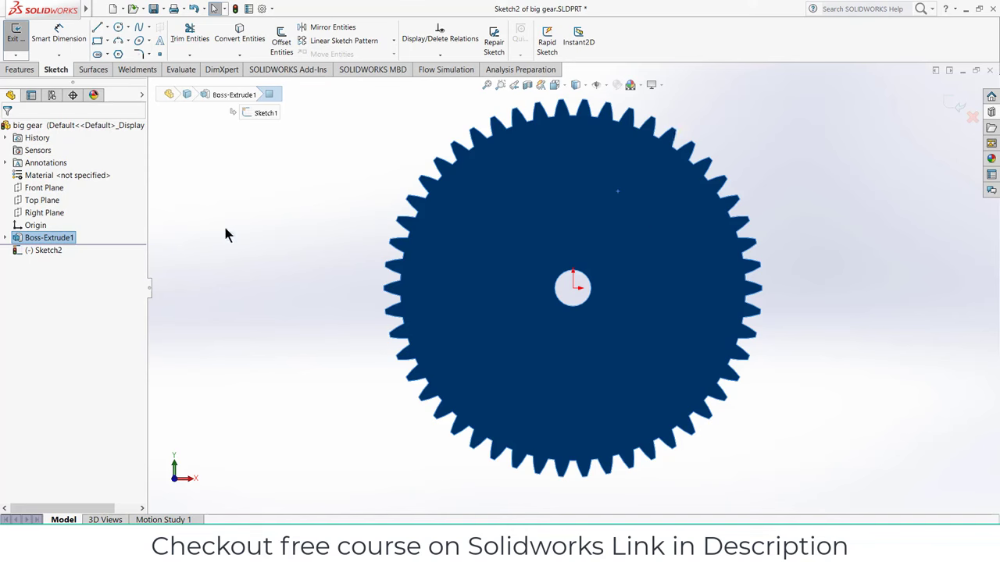
{"action": "left_click", "coordinate": [107, 55]}
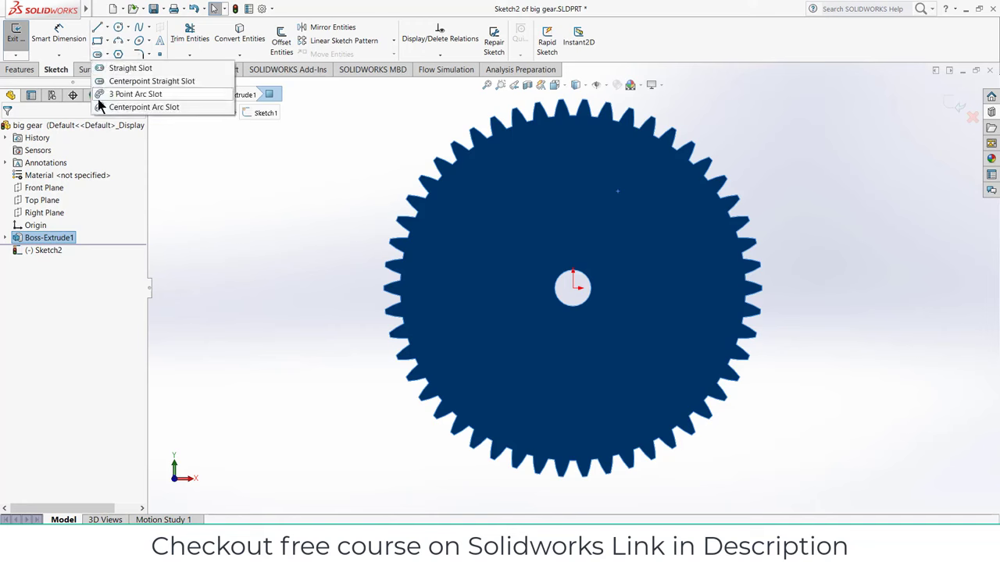
{"action": "left_click", "coordinate": [144, 107]}
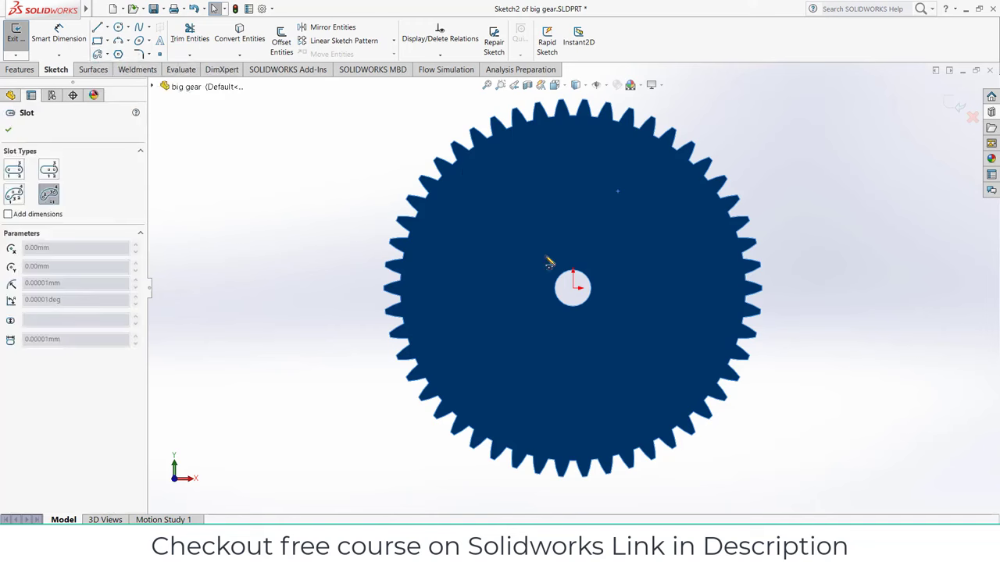
{"action": "left_click", "coordinate": [498, 169]}
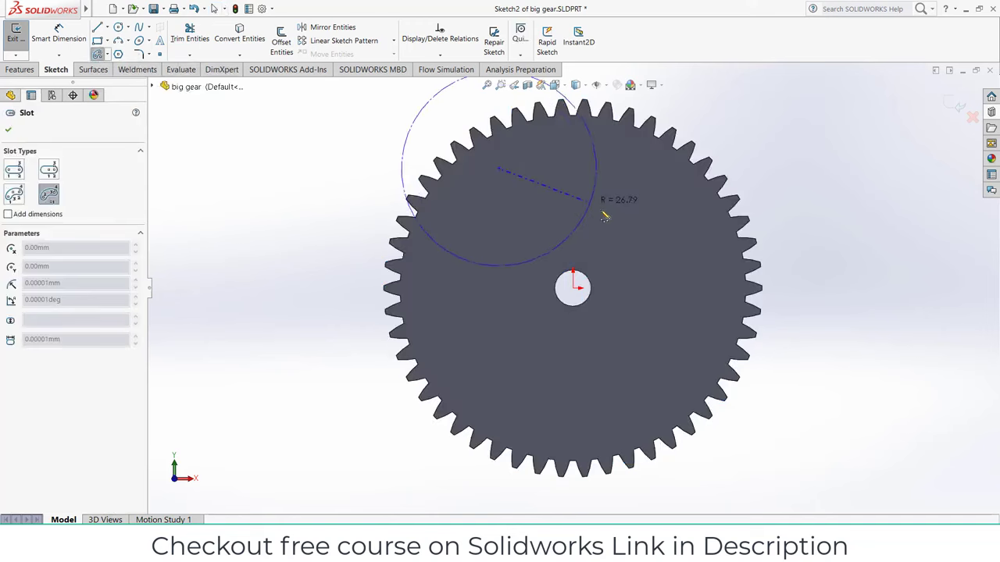
{"action": "key", "text": "Escape"}
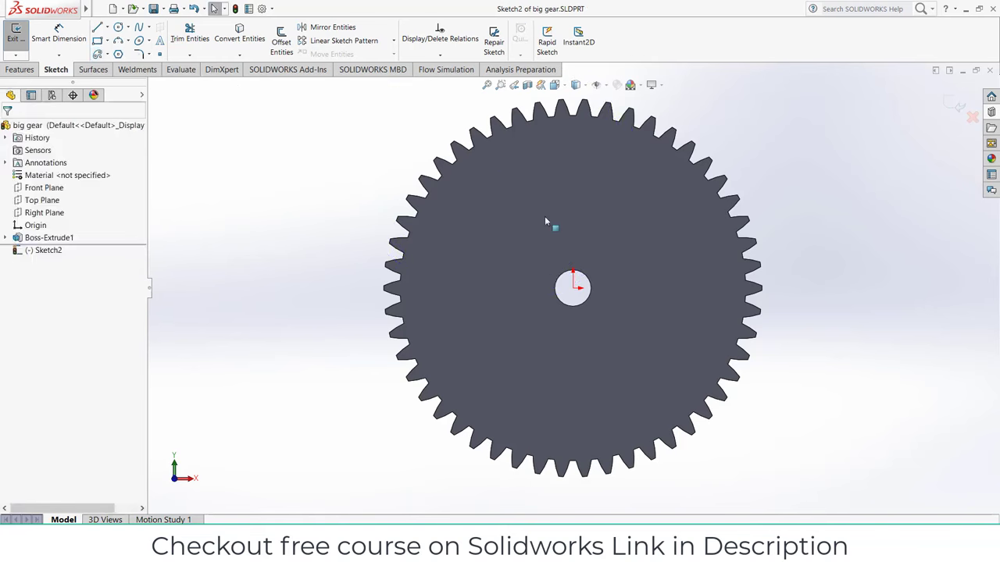
{"action": "left_click", "coordinate": [107, 54]}
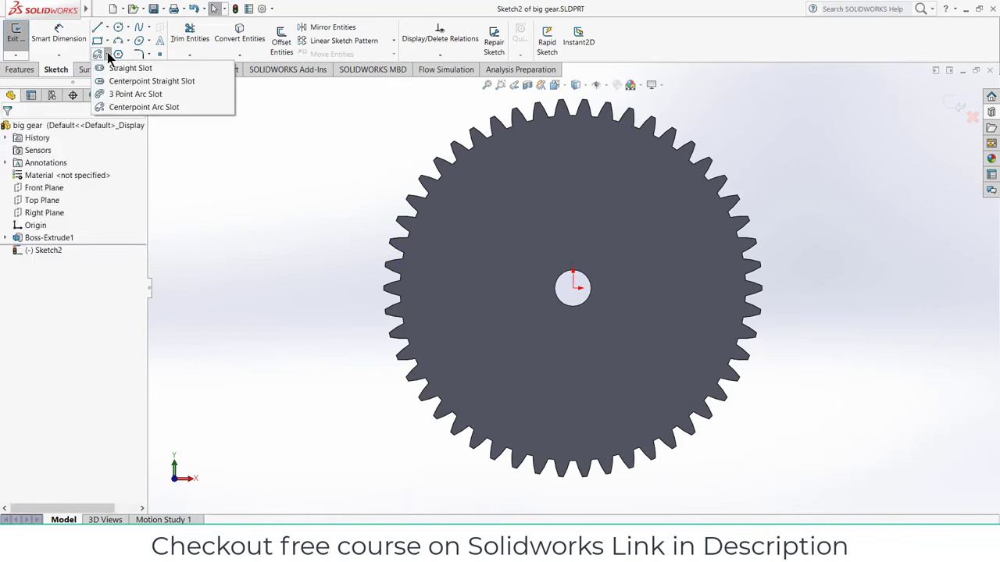
{"action": "left_click", "coordinate": [101, 94]}
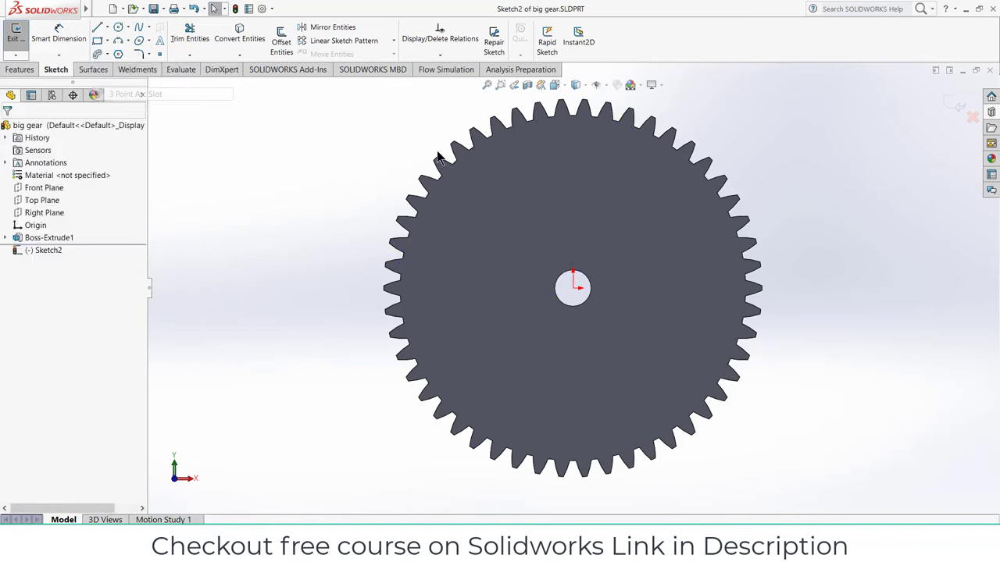
{"action": "left_click", "coordinate": [482, 173]}
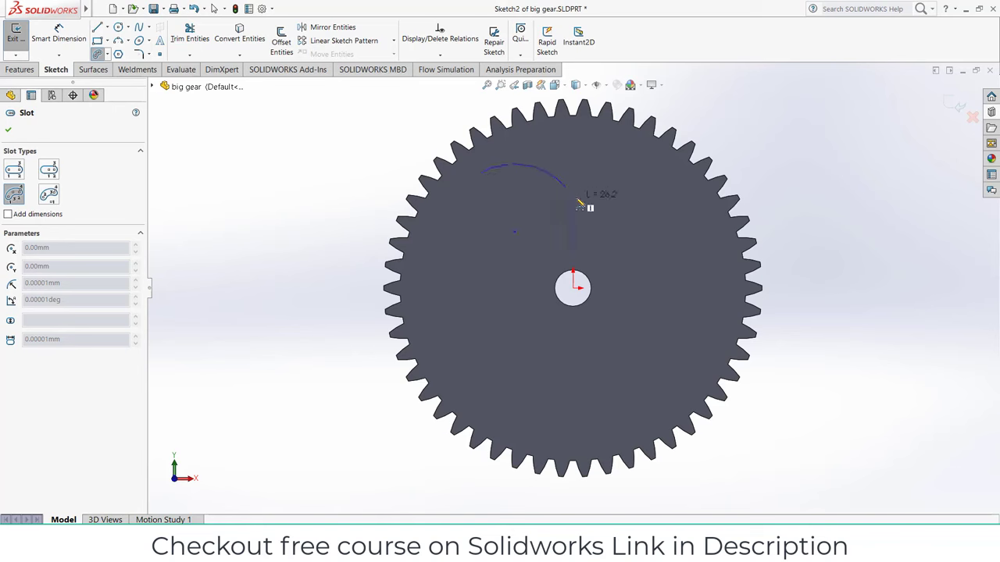
{"action": "left_click", "coordinate": [601, 264]}
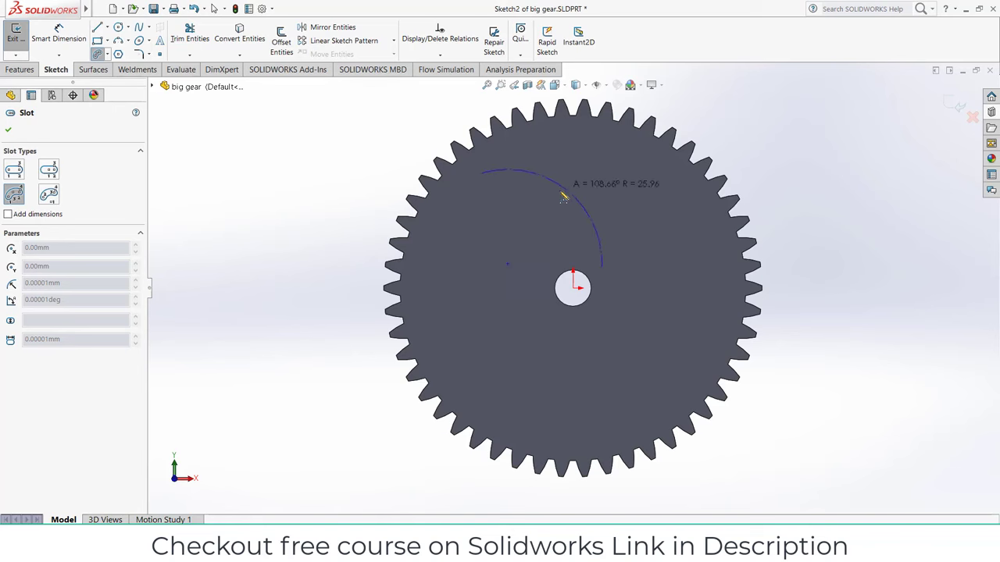
{"action": "left_click", "coordinate": [564, 202]}
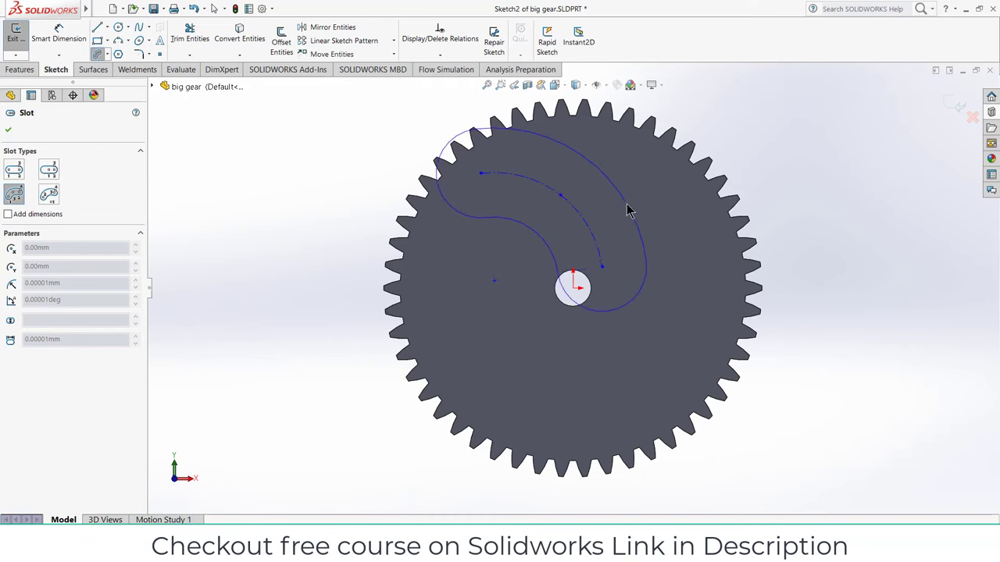
{"action": "key", "text": "Escape"}
Step: Sketch a 3-point arc slot of about 37 mm radius and 7.2 mm width, curving from the gear's upper left to just above the bore
{"action": "left_click", "coordinate": [97, 54]}
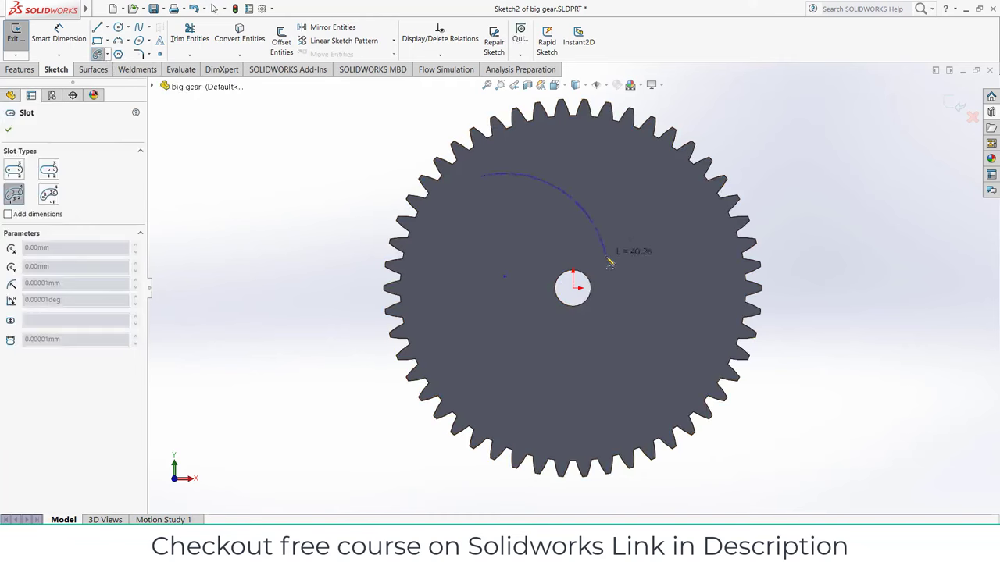
{"action": "left_click", "coordinate": [607, 267]}
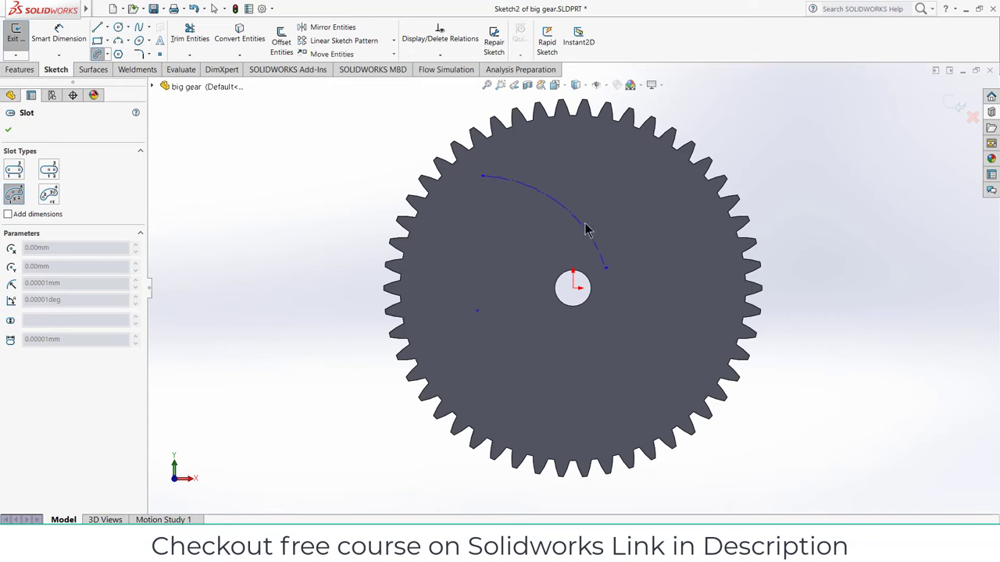
{"action": "left_click", "coordinate": [588, 227]}
{"action": "left_click", "coordinate": [592, 223]}
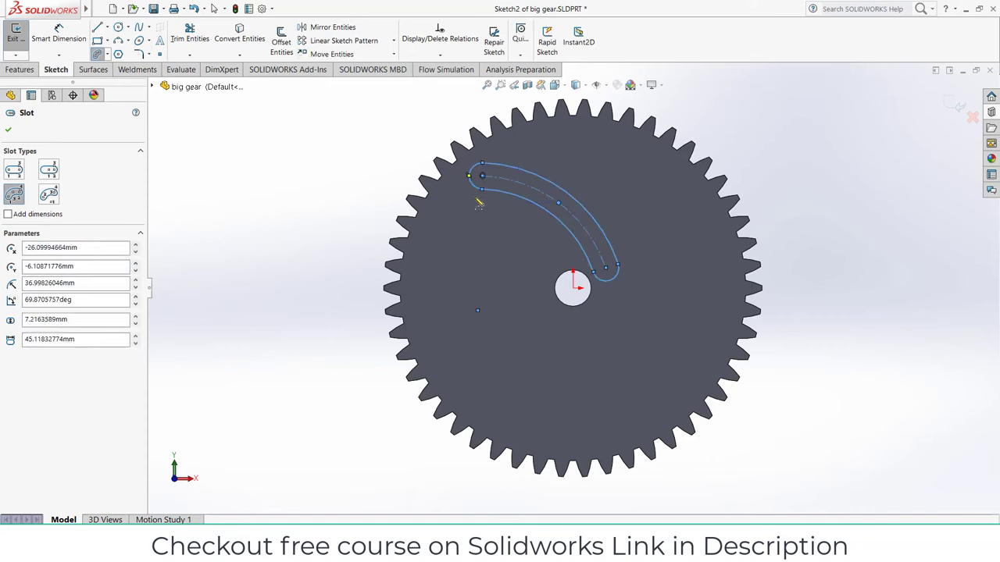
{"action": "key", "text": "Escape"}
Step: Add a horizontal relation between the slot's arc centre point and the origin
{"action": "left_click", "coordinate": [478, 311]}
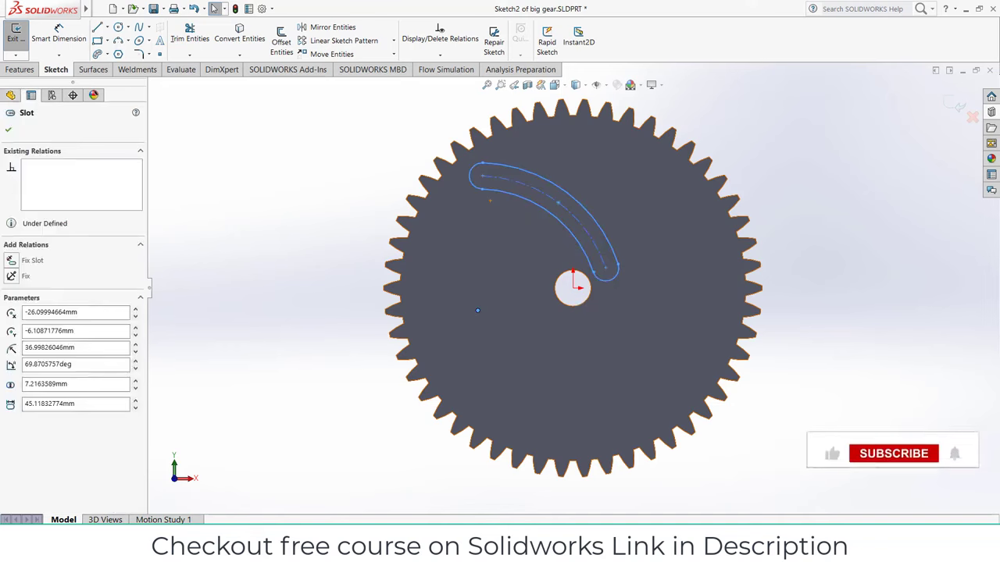
{"action": "left_click", "coordinate": [573, 286], "text": "ctrl"}
{"action": "left_click", "coordinate": [600, 247]}
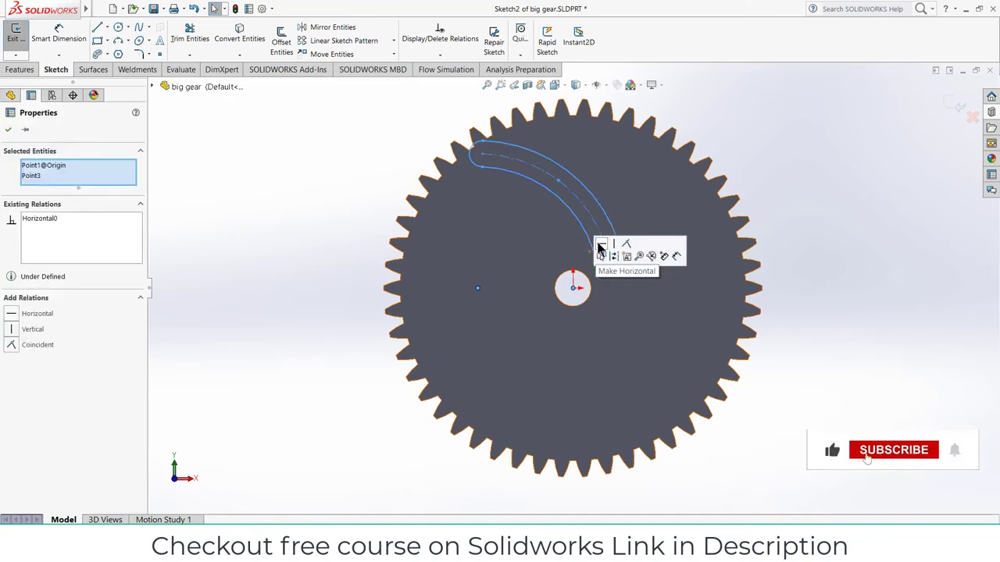
{"action": "left_click", "coordinate": [783, 323]}
Step: Dimension the horizontal distance between the slot's arc centre and the origin as 20 mm
{"action": "left_click", "coordinate": [53, 37]}
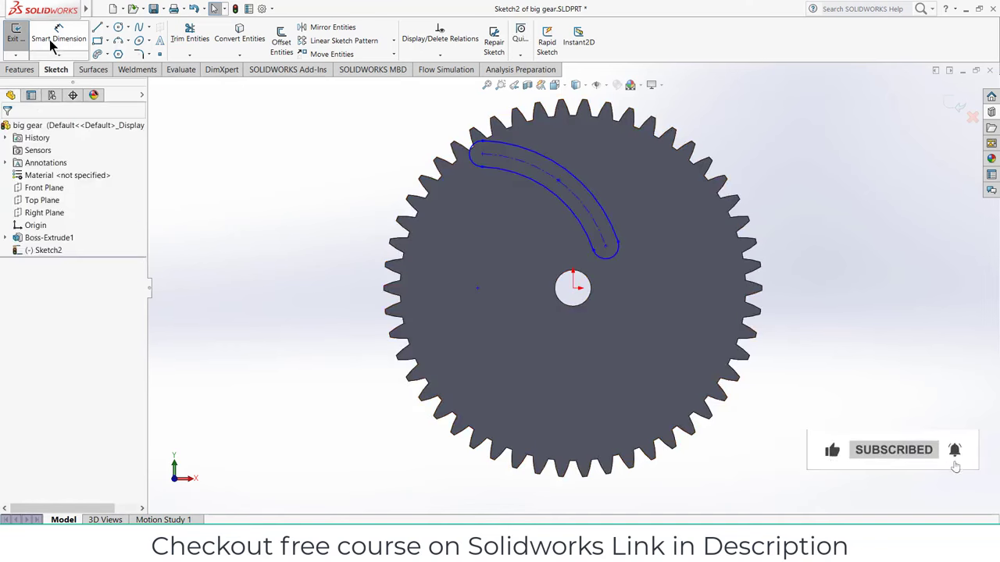
{"action": "left_click", "coordinate": [478, 289]}
{"action": "left_click", "coordinate": [578, 294]}
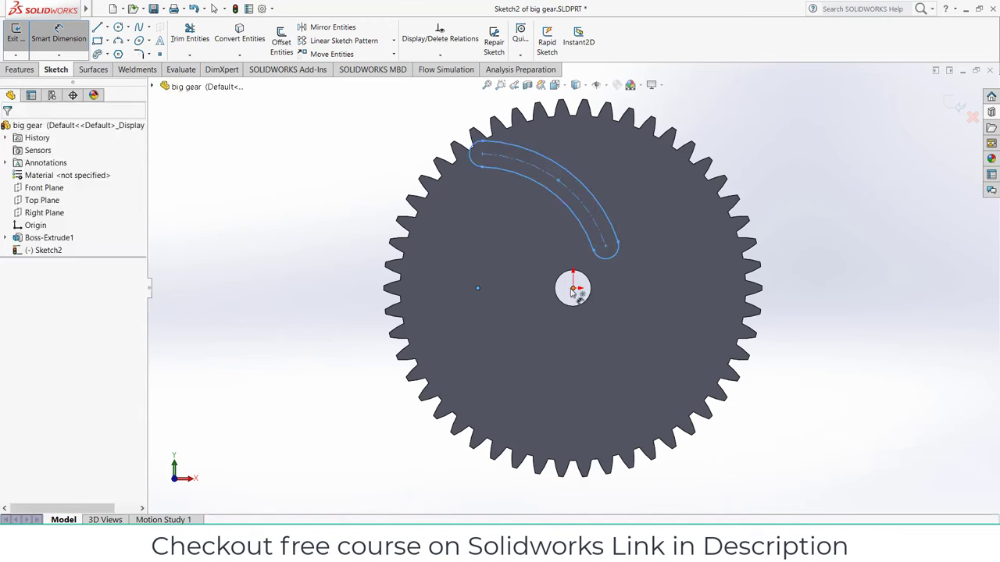
{"action": "left_click", "coordinate": [539, 318]}
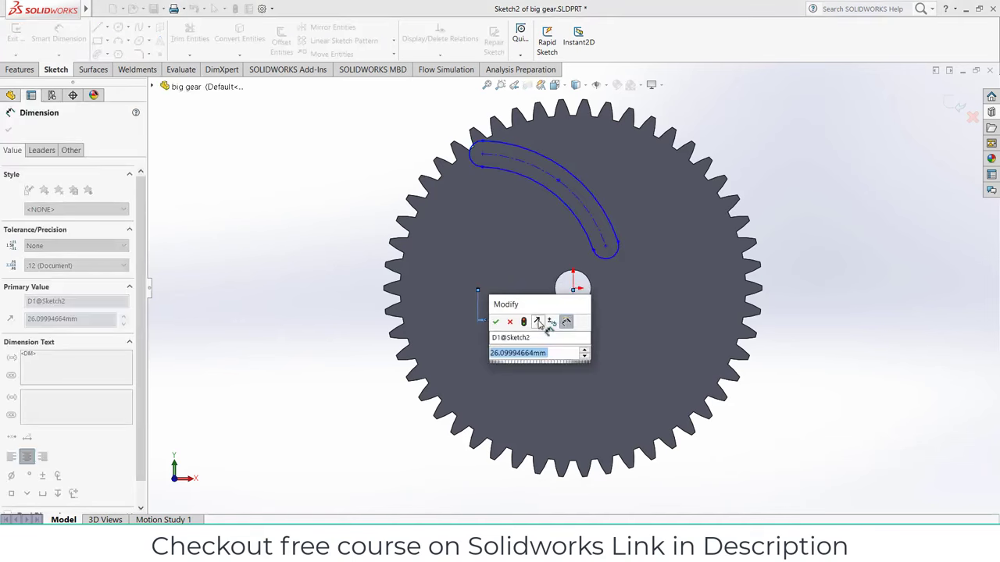
{"action": "key", "text": "Return"}
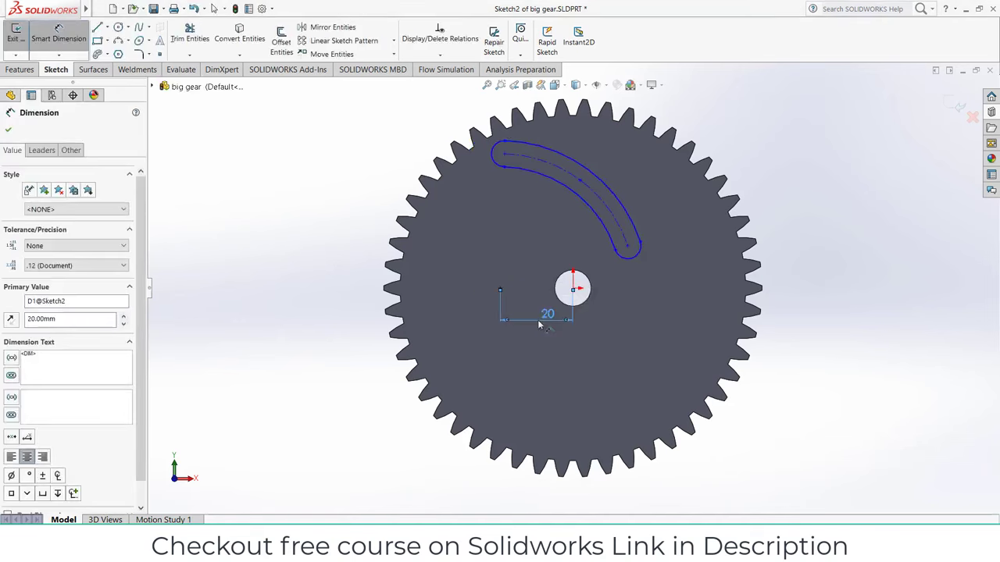
Step: Dimension the slot's centreline arc with a radius of 30 mm
{"action": "left_click", "coordinate": [584, 193]}
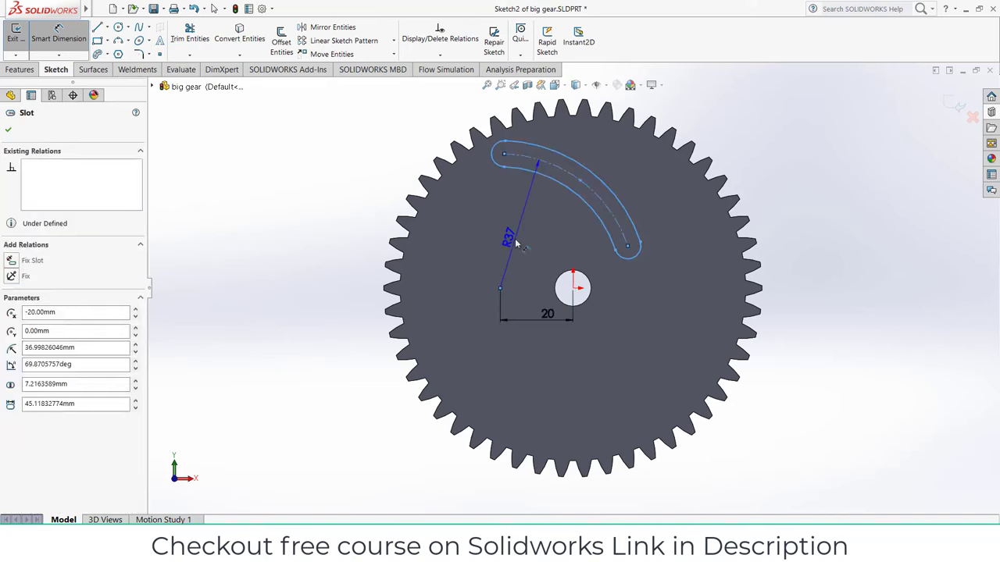
{"action": "left_click", "coordinate": [524, 240]}
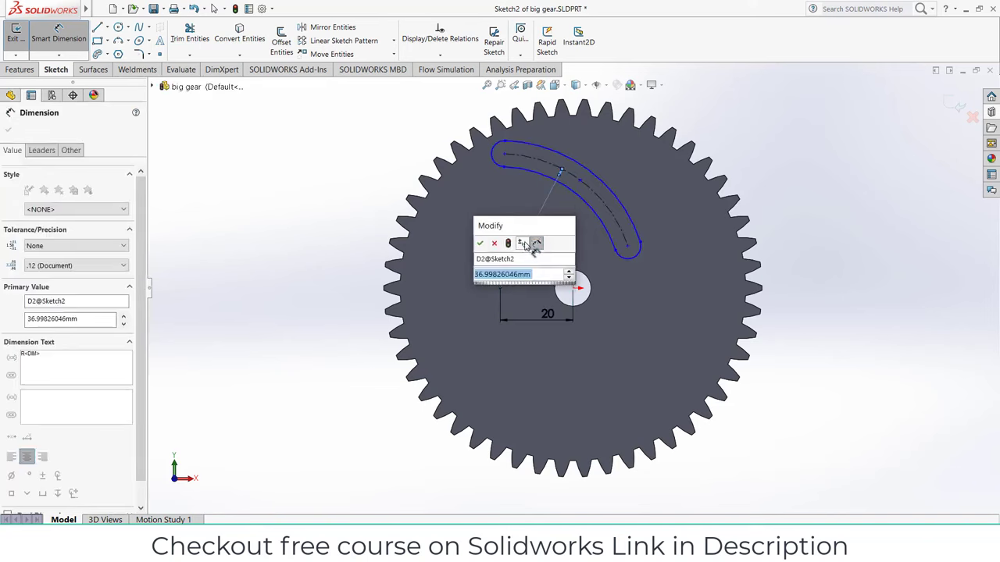
{"action": "type", "text": "30"}
{"action": "key", "text": "Return"}
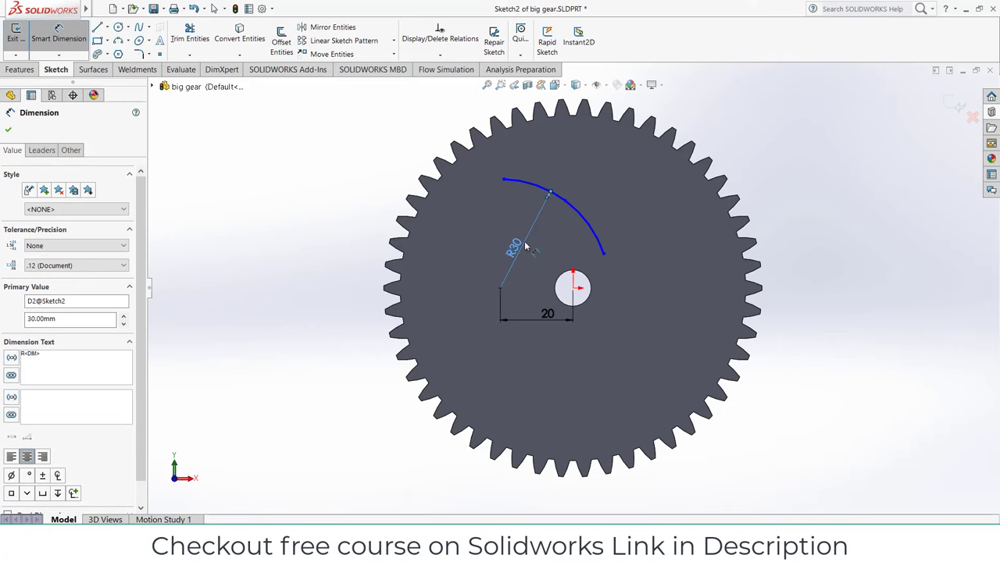
Step: Dimension the slot's width between its inner and outer arcs as 5 mm
{"action": "scroll", "coordinate": [532, 211], "scroll_direction": "up", "scroll_amount": 4}
{"action": "scroll", "coordinate": [567, 253], "scroll_direction": "down", "scroll_amount": 10}
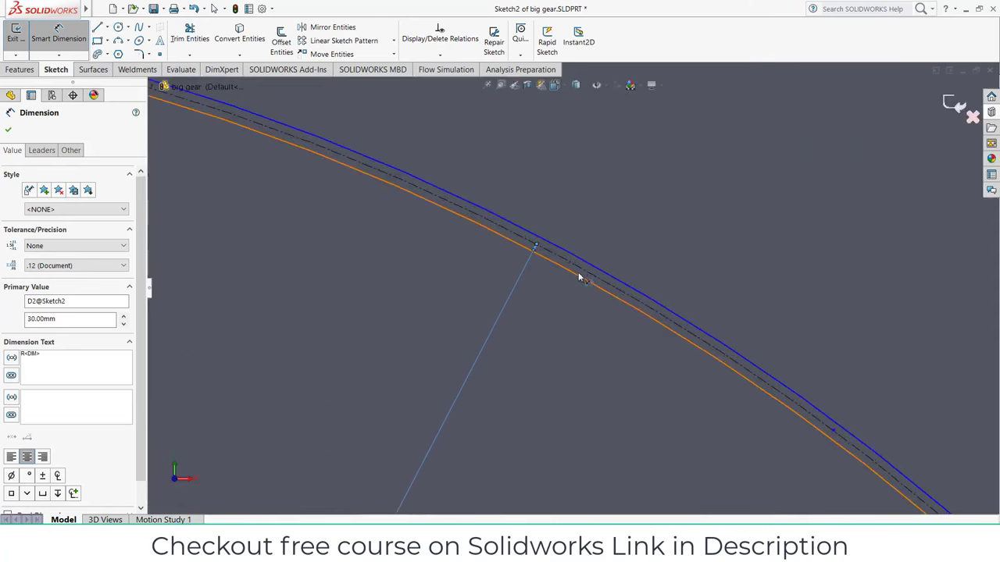
{"action": "left_click", "coordinate": [584, 270]}
{"action": "left_click", "coordinate": [587, 270]}
{"action": "left_click", "coordinate": [618, 251]}
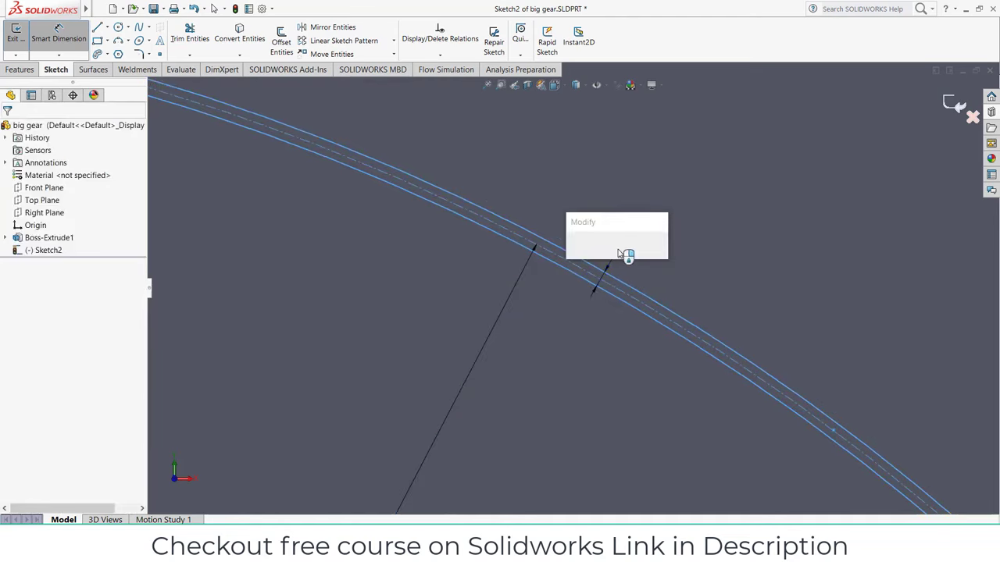
{"action": "type", "text": "5"}
{"action": "key", "text": "Return"}
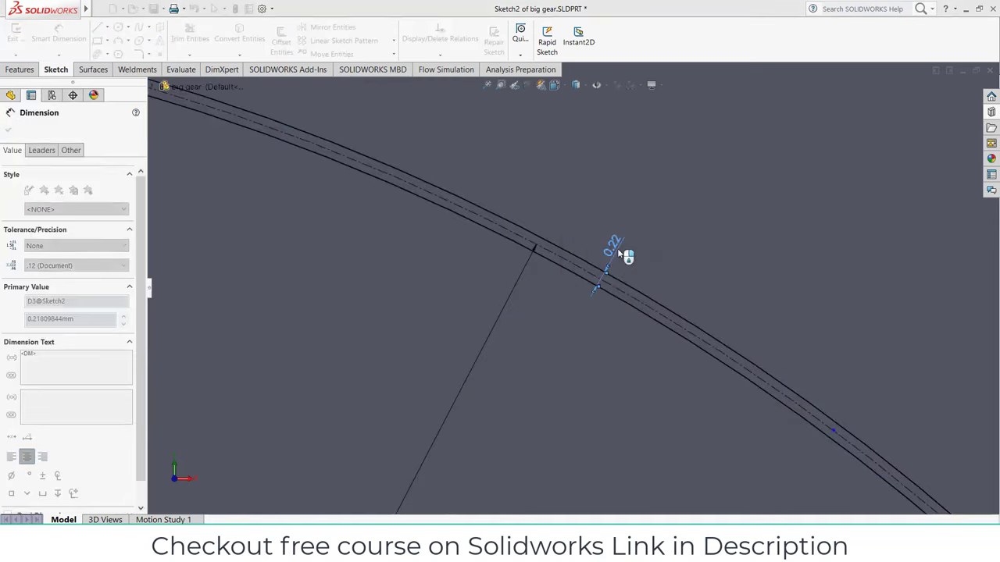
{"action": "scroll", "coordinate": [620, 255], "scroll_direction": "up", "scroll_amount": 8}
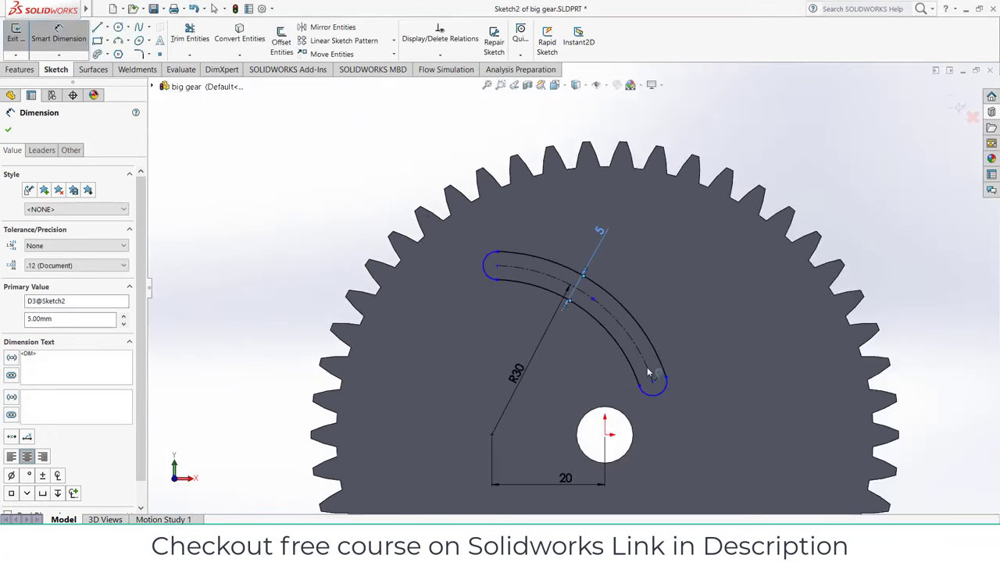
{"action": "key", "text": "Escape"}
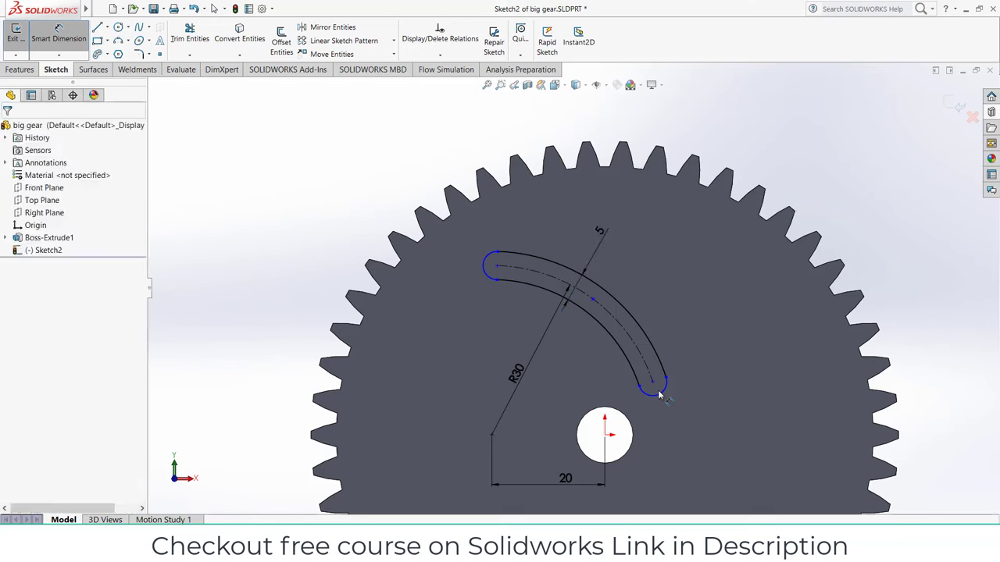
{"action": "left_click", "coordinate": [655, 388]}
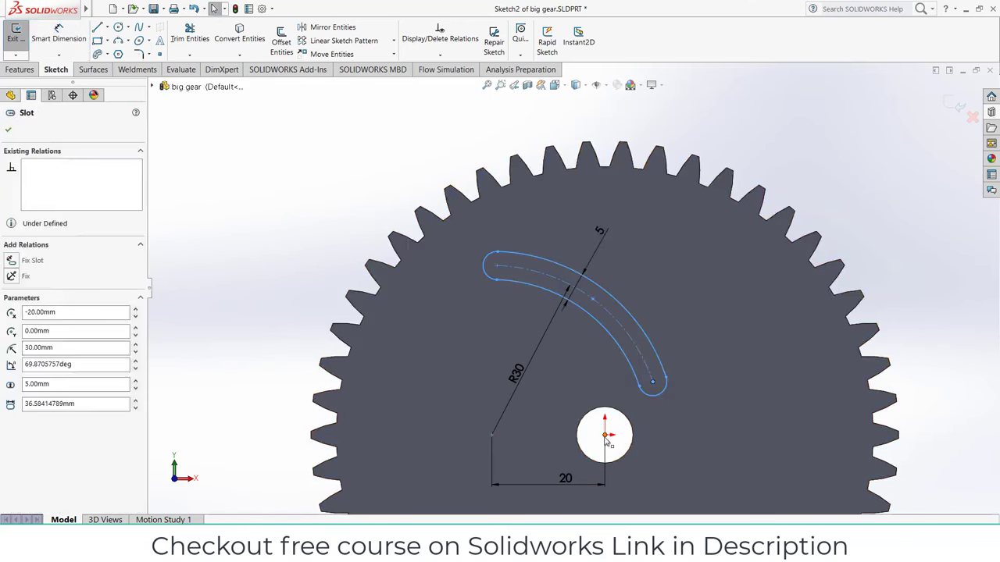
{"action": "left_click", "coordinate": [714, 384]}
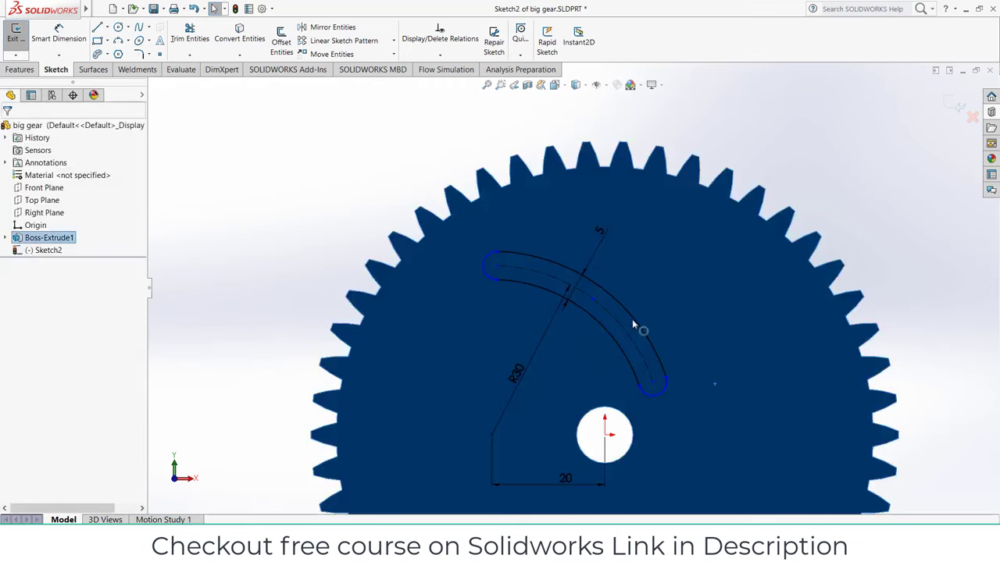
{"action": "left_click", "coordinate": [785, 179]}
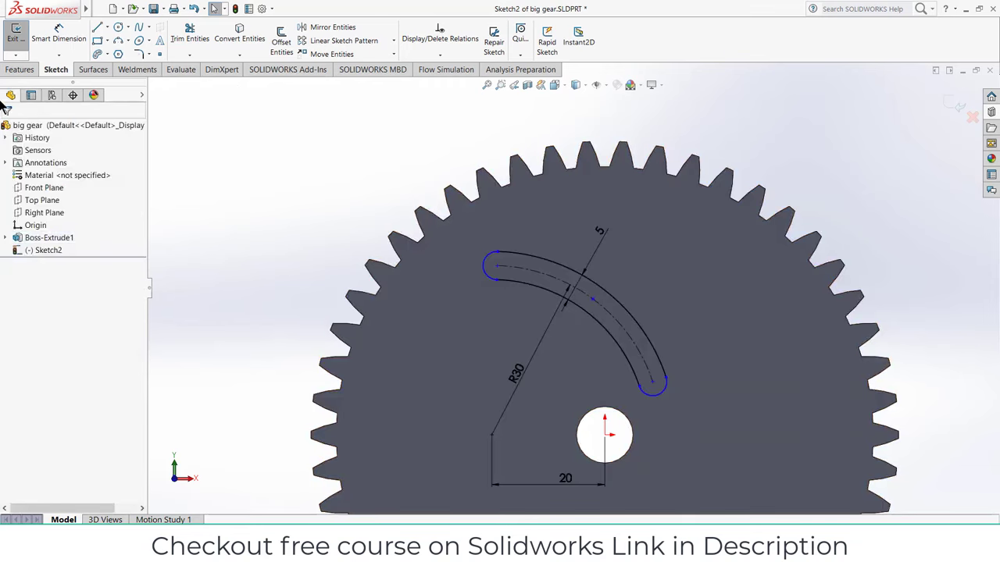
Step: Draw two construction centerlines joining the slot's end-arc centres to its main arc centre
{"action": "left_click", "coordinate": [107, 29]}
{"action": "left_click", "coordinate": [125, 52]}
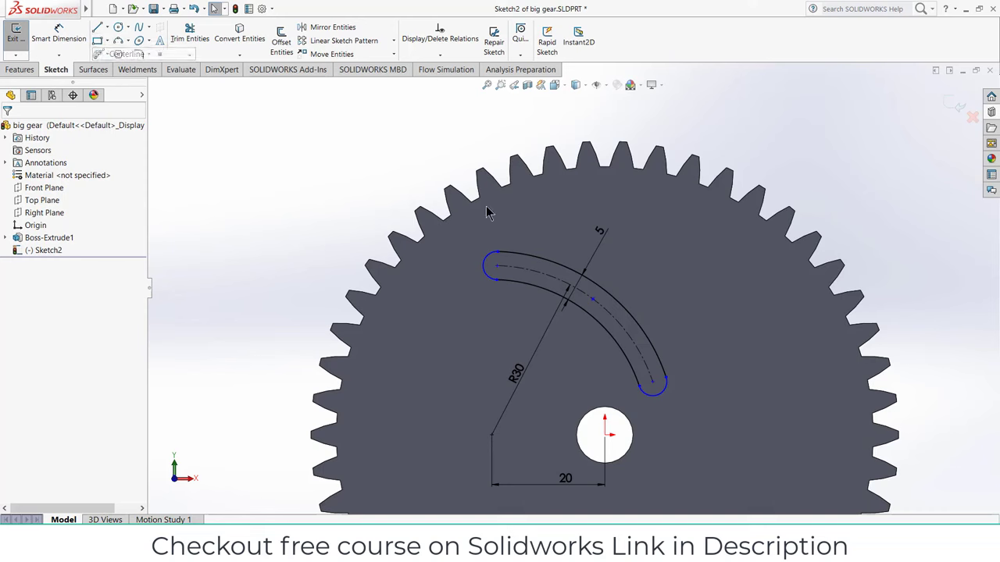
{"action": "left_click", "coordinate": [497, 268]}
{"action": "left_click", "coordinate": [492, 435]}
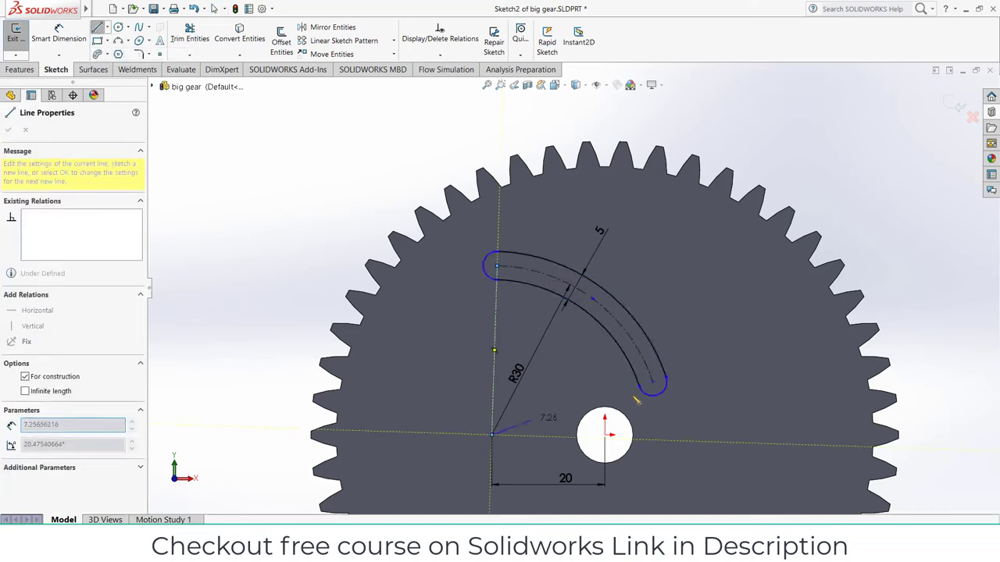
{"action": "left_click", "coordinate": [653, 384]}
{"action": "key", "text": "Escape"}
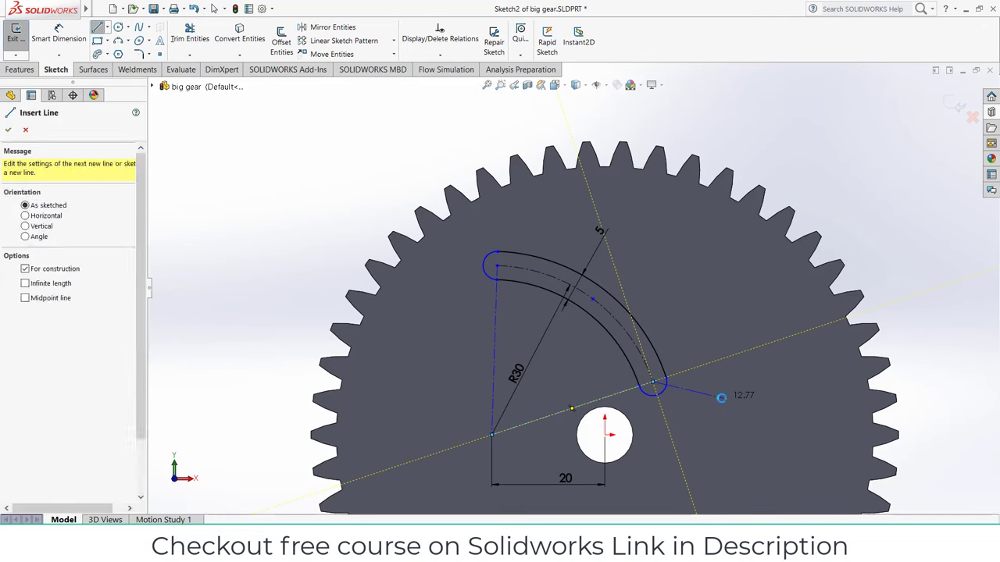
{"action": "key", "text": "Escape"}
Step: Dimension the angle between the two construction centerlines as 70°
{"action": "left_click", "coordinate": [62, 38]}
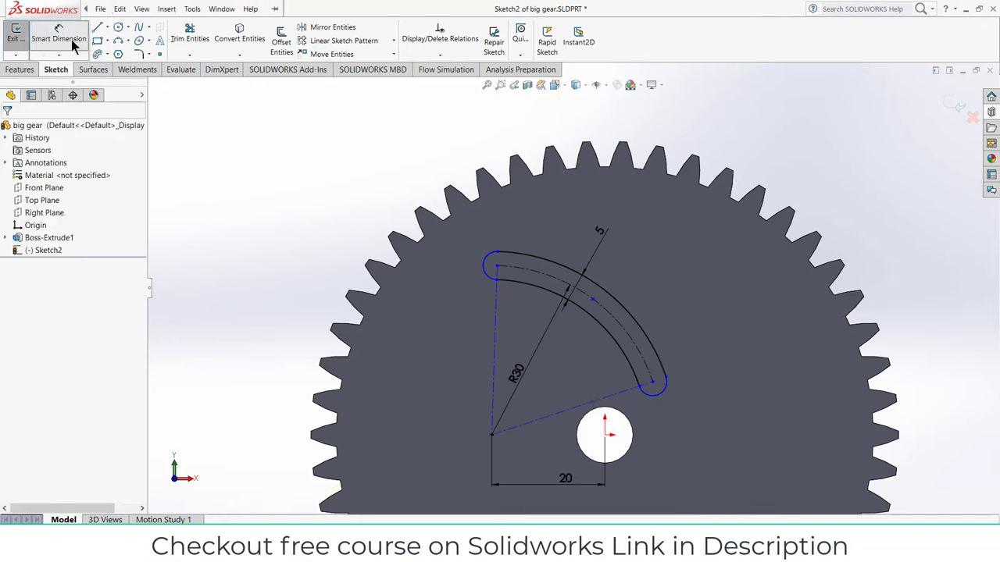
{"action": "left_click", "coordinate": [556, 413]}
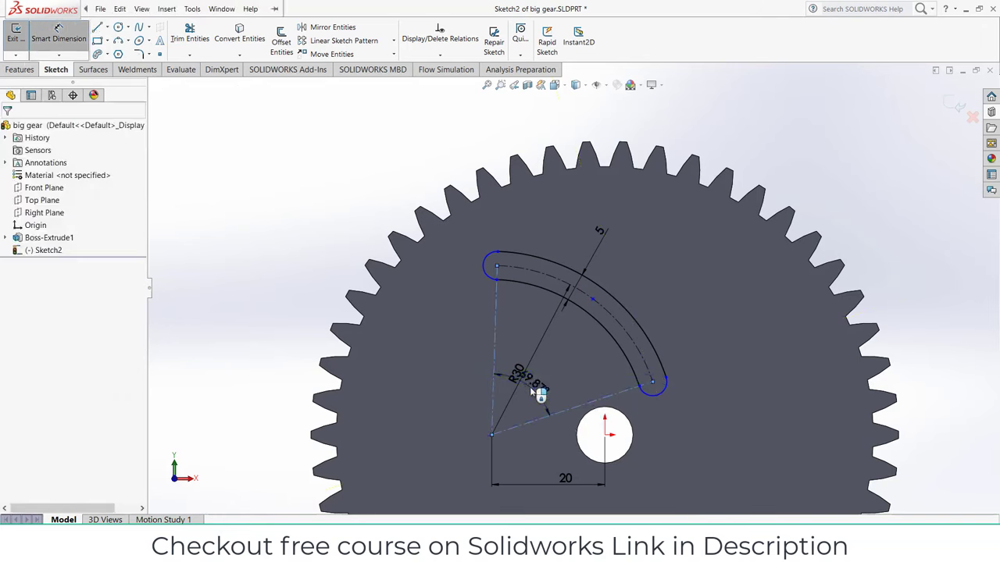
{"action": "left_click", "coordinate": [529, 386]}
{"action": "key", "text": "Return"}
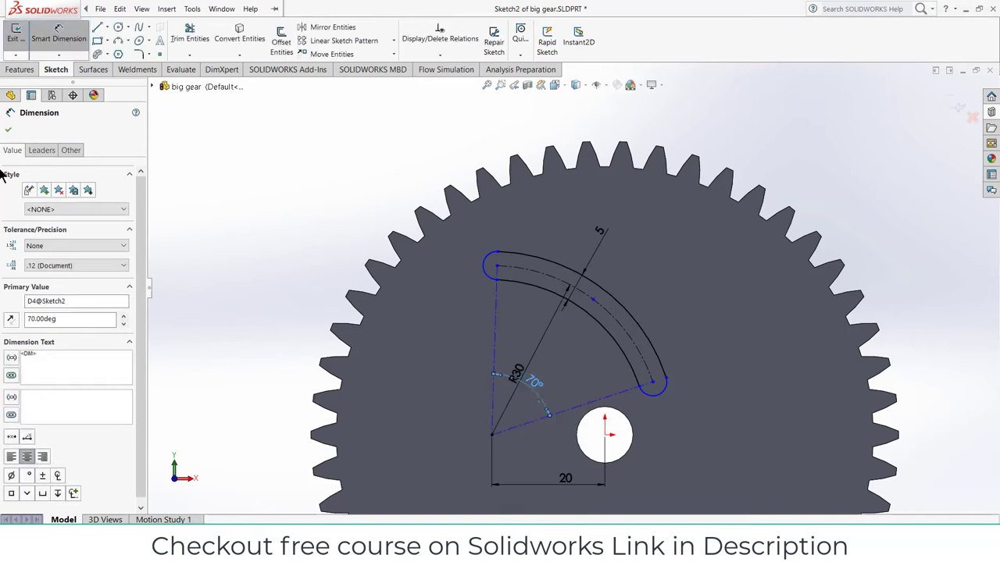
Step: Cut the slot profile through the gear with a 10 mm blind Extruded Cut
{"action": "left_click", "coordinate": [20, 69]}
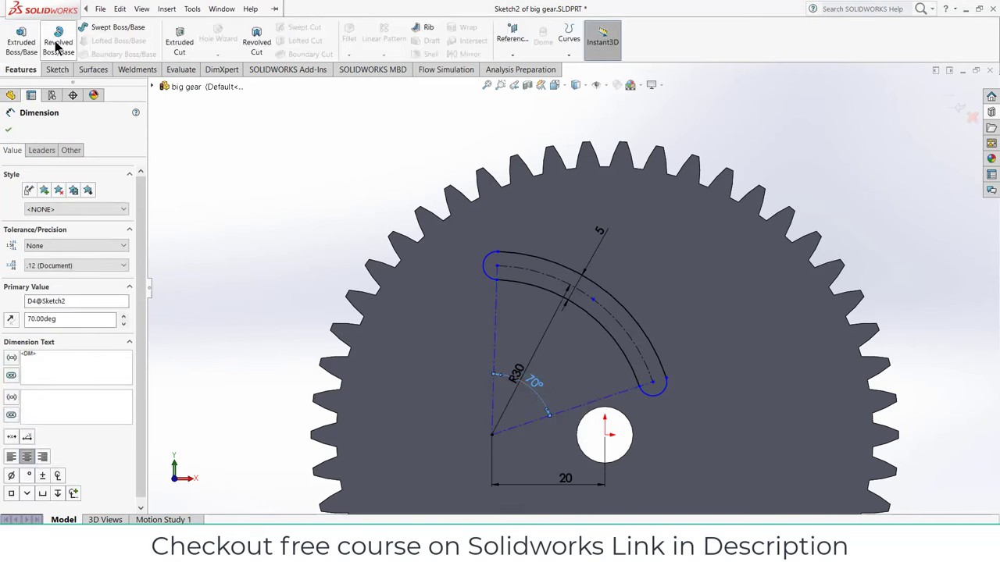
{"action": "left_click", "coordinate": [188, 41]}
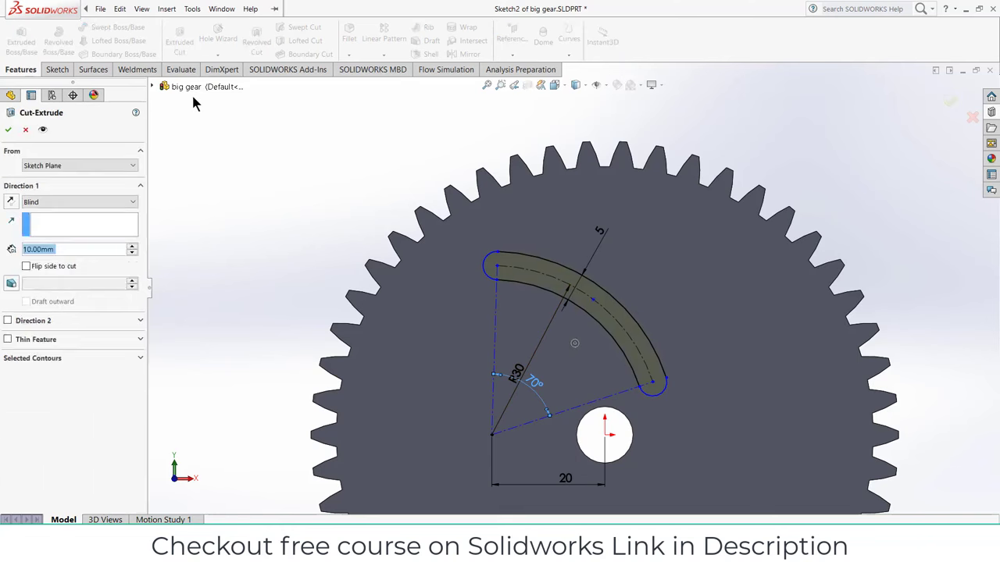
{"action": "left_click", "coordinate": [8, 130]}
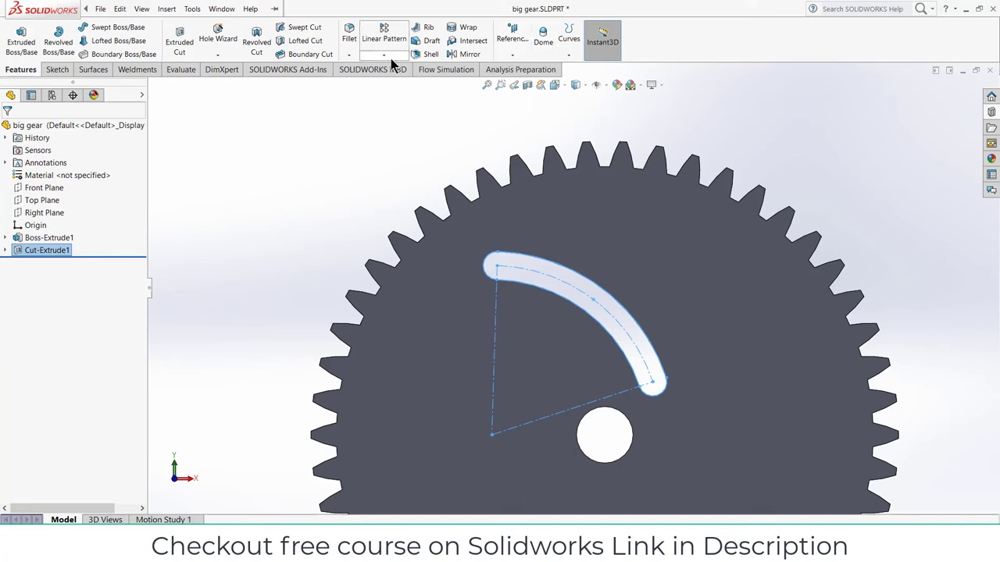
Step: Circular-pattern the curved slot cut about the gear's centre hole with 5 equally spaced instances over 360°
{"action": "left_click", "coordinate": [383, 55]}
{"action": "left_click", "coordinate": [390, 82]}
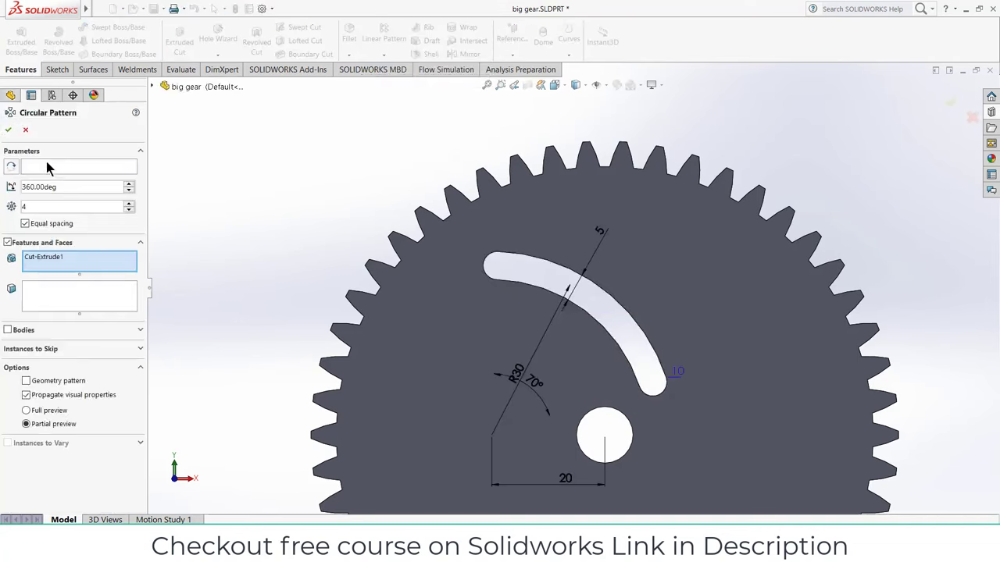
{"action": "middle_click_drag", "start_coordinate": [430, 273], "coordinate": [442, 331]}
{"action": "left_click", "coordinate": [545, 432]}
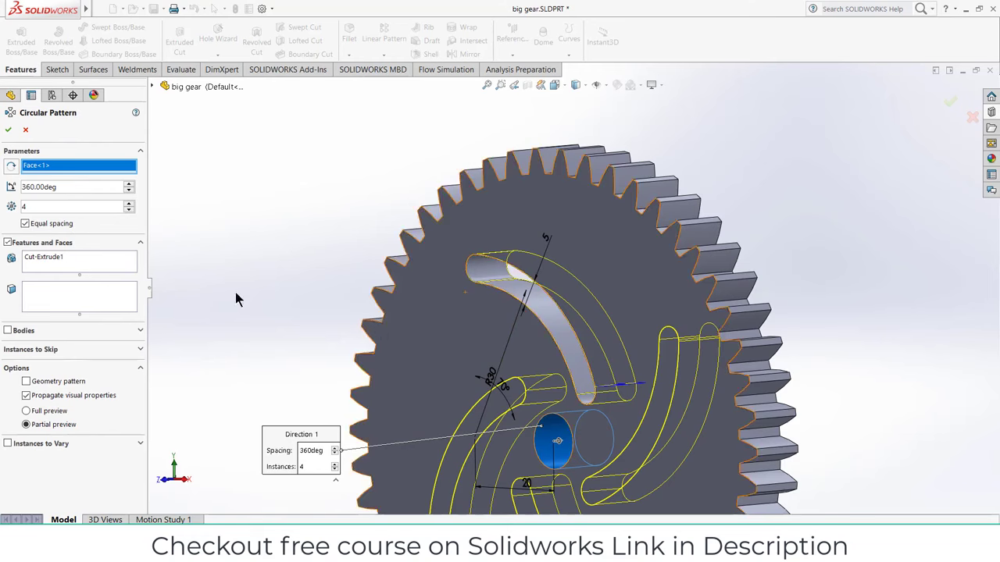
{"action": "left_click", "coordinate": [128, 204]}
{"action": "key", "text": "ctrl+1"}
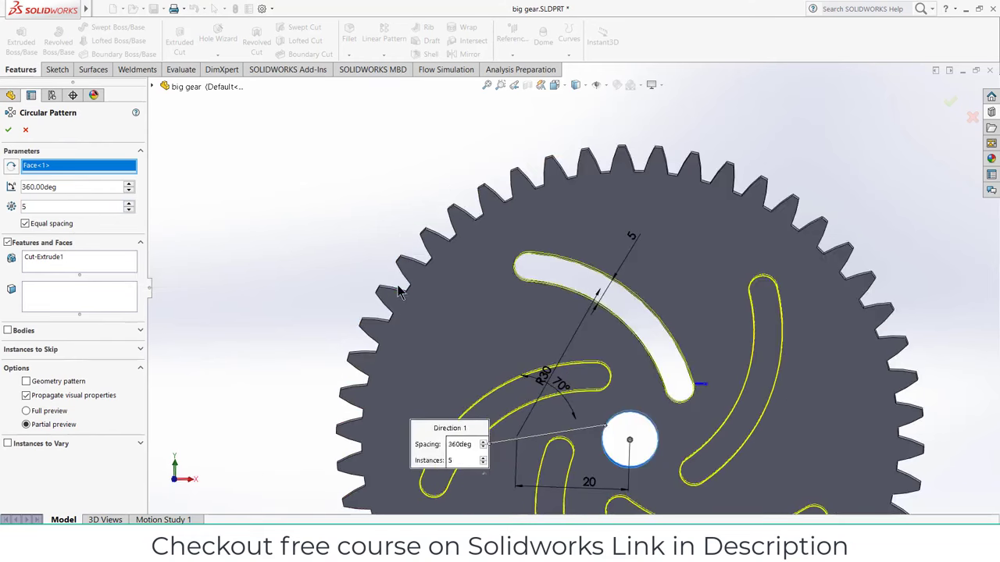
{"action": "left_click", "coordinate": [8, 130]}
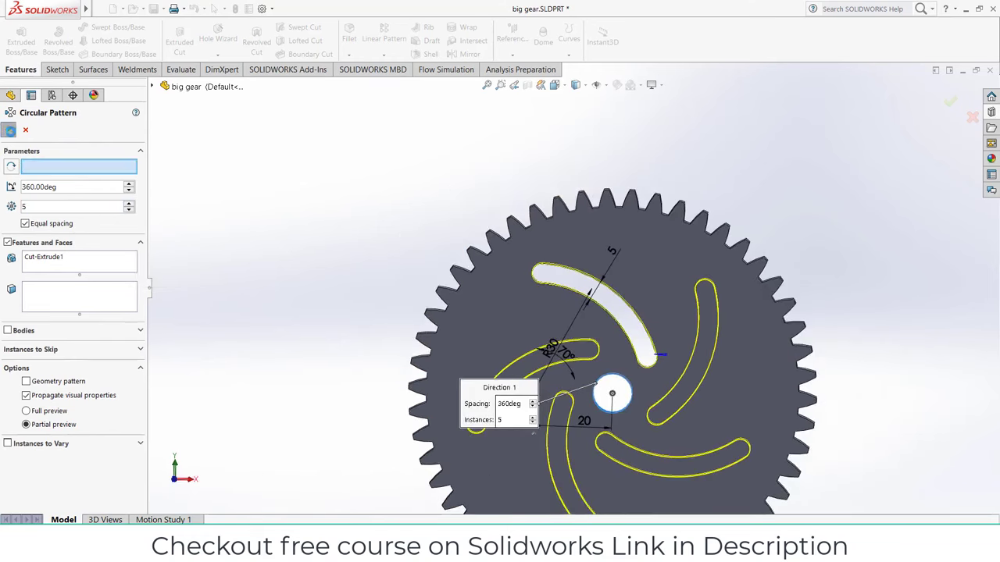
{"action": "scroll", "coordinate": [792, 328], "scroll_direction": "up", "scroll_amount": 3}
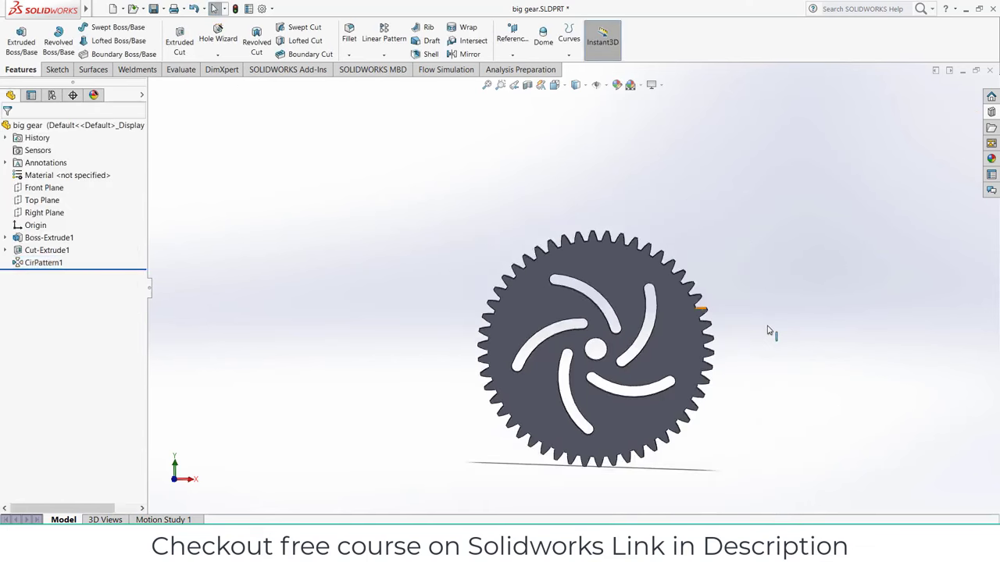
{"action": "middle_click_drag", "start_coordinate": [768, 330], "coordinate": [768, 295]}
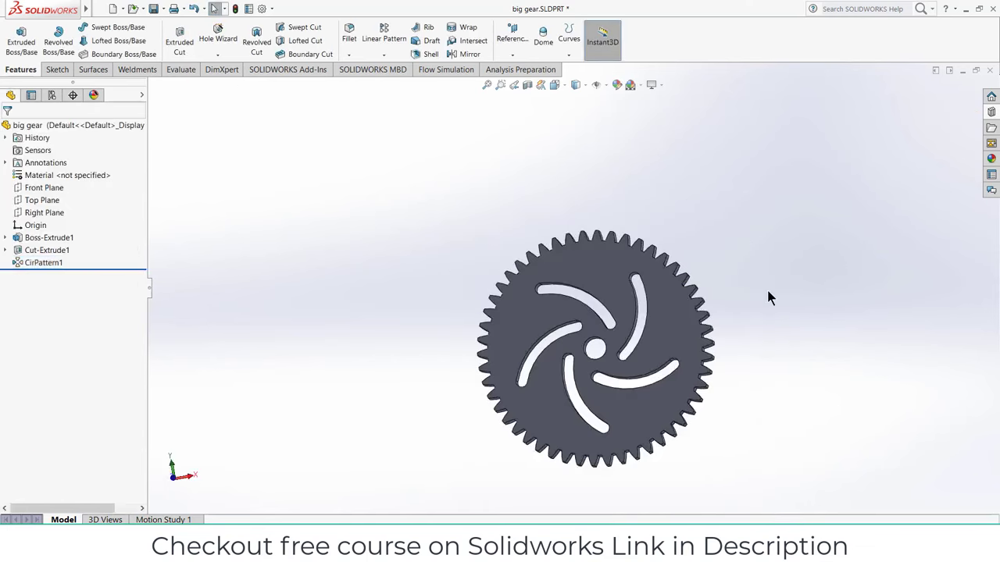
Step: Close the big gear part and delete the converted profile sketch and the Toolbox spur gear from the assembly
{"action": "left_click", "coordinate": [990, 71]}
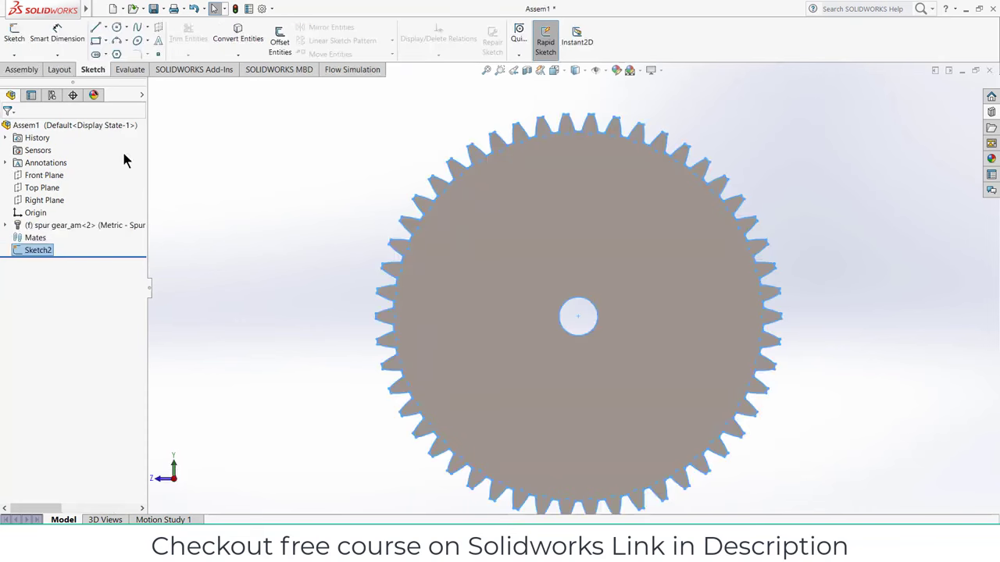
{"action": "right_click", "coordinate": [35, 260]}
{"action": "left_click", "coordinate": [66, 322]}
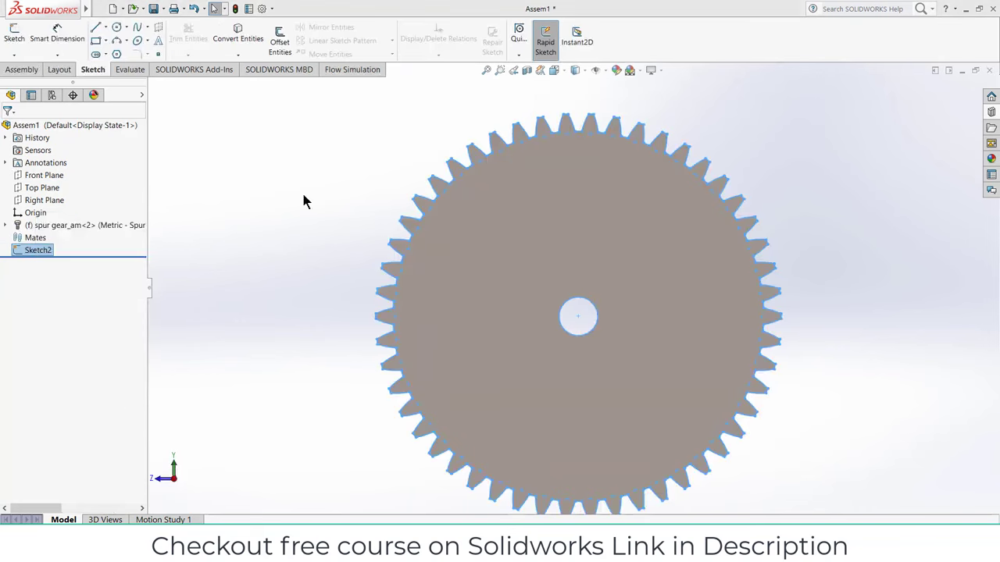
{"action": "left_click", "coordinate": [556, 208]}
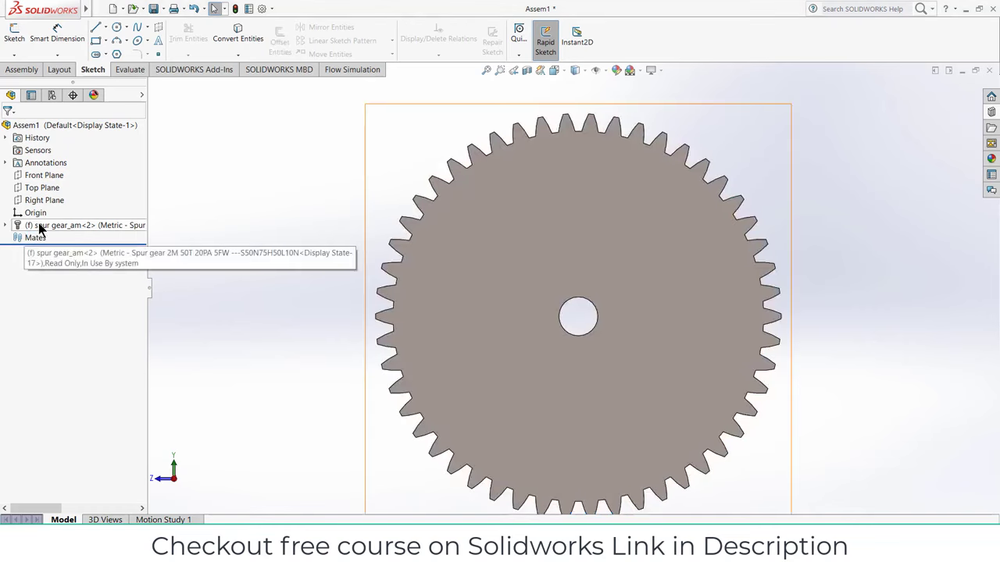
{"action": "right_click", "coordinate": [38, 224]}
{"action": "left_click", "coordinate": [92, 393]}
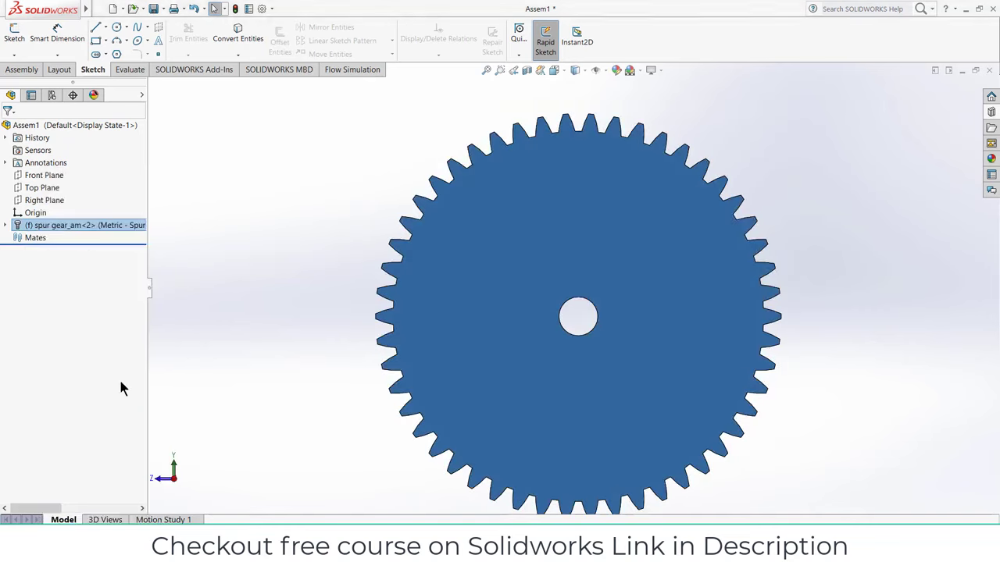
{"action": "left_click", "coordinate": [569, 208]}
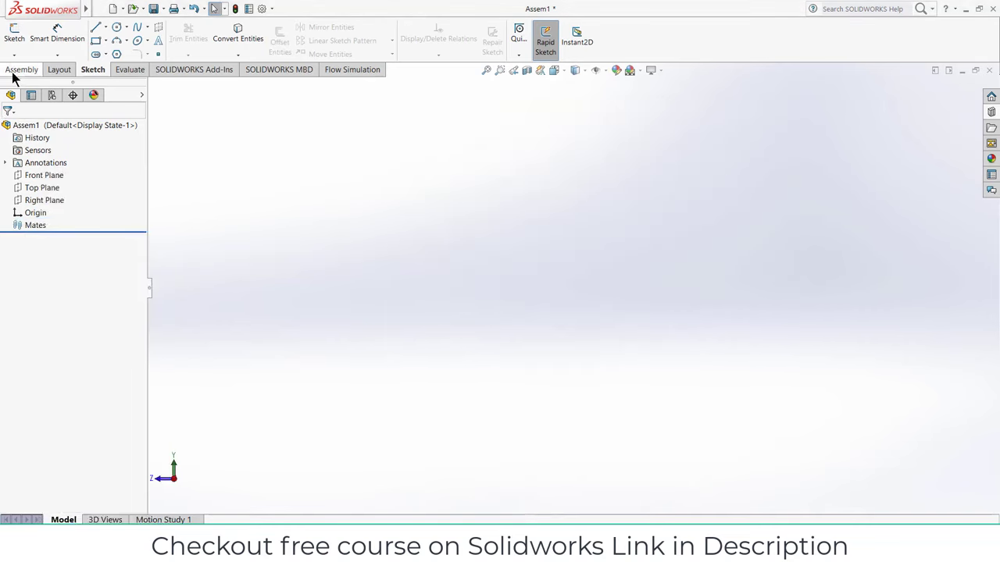
Step: Insert a new part on the assembly's Front Plane and exit its sketch and part editing without drawing anything
{"action": "left_click", "coordinate": [22, 69]}
{"action": "left_click", "coordinate": [76, 52]}
{"action": "left_click", "coordinate": [83, 70]}
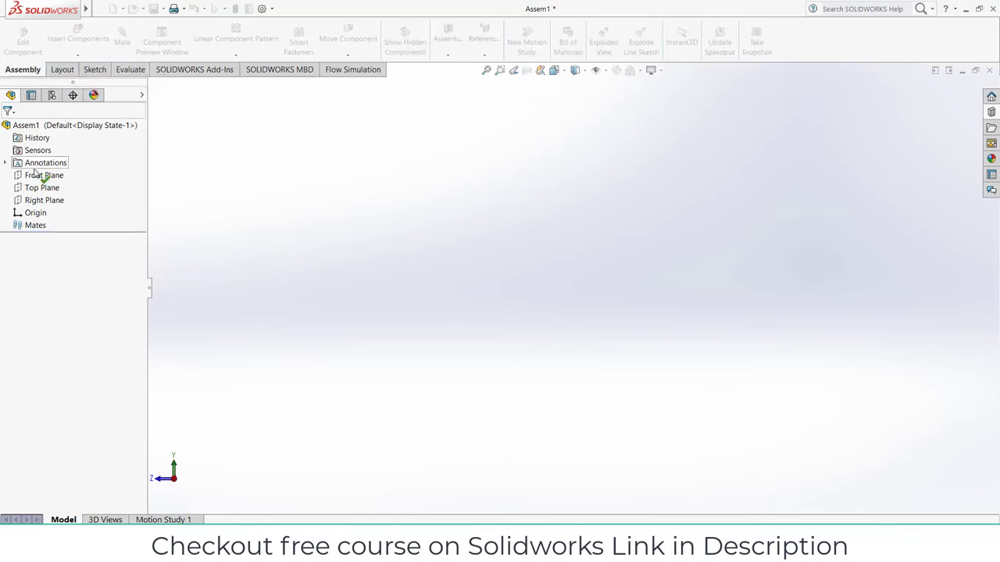
{"action": "left_click", "coordinate": [36, 179]}
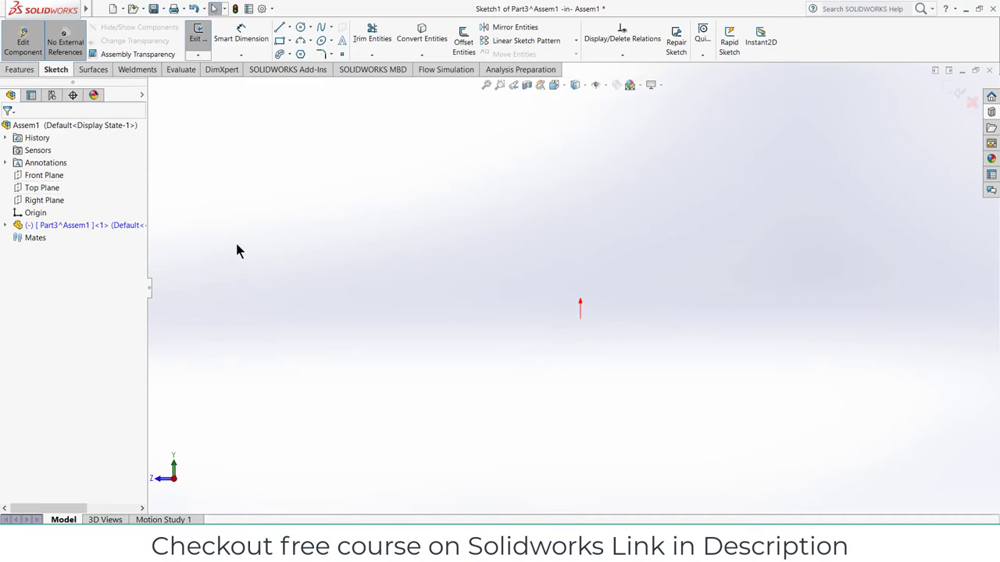
{"action": "left_click", "coordinate": [950, 90]}
{"action": "left_click", "coordinate": [964, 109]}
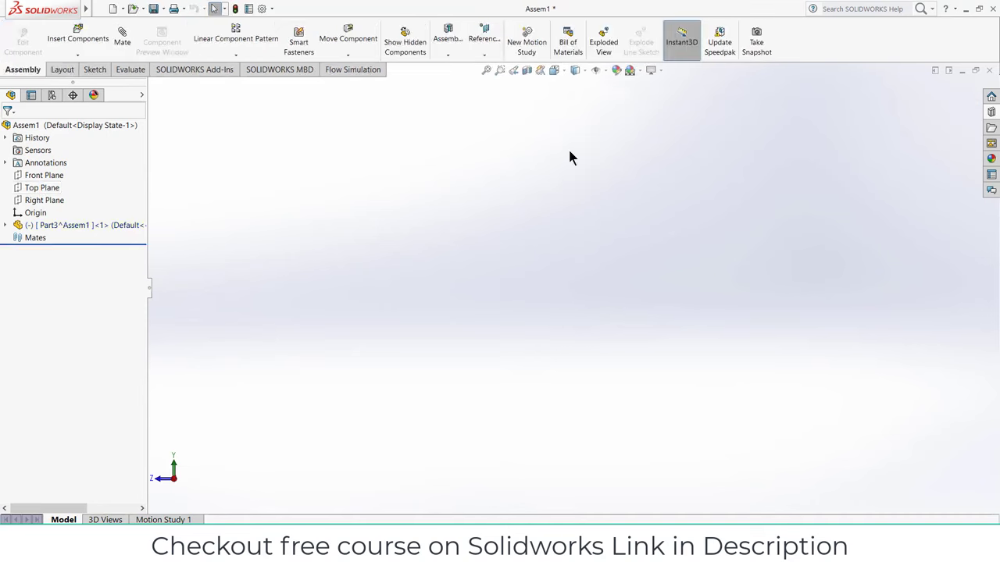
Step: Search the folder for "gear" and load big gear.SLDPRT and small gear.SLDPRT together as components to insert
{"action": "left_click", "coordinate": [78, 35]}
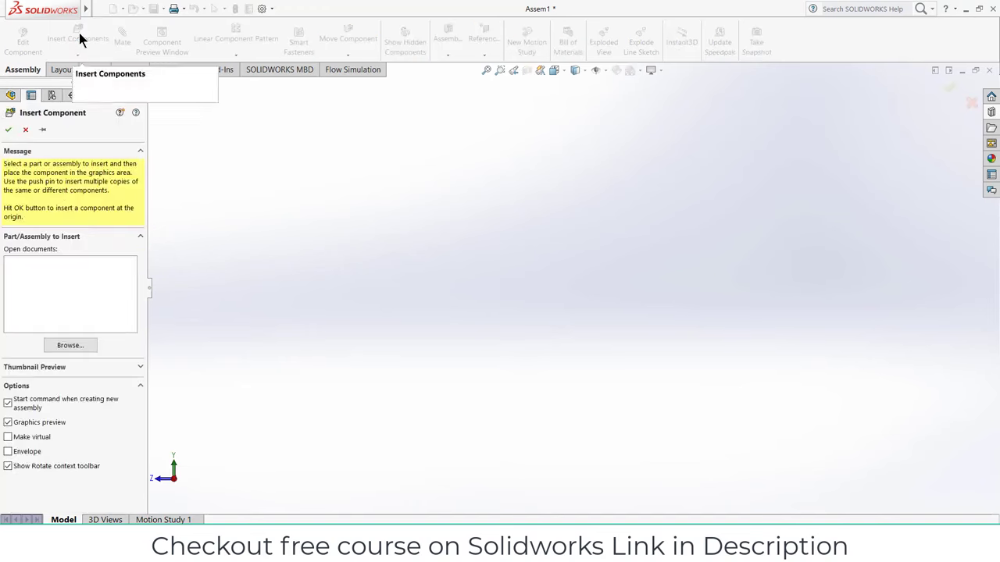
{"action": "left_click", "coordinate": [70, 346]}
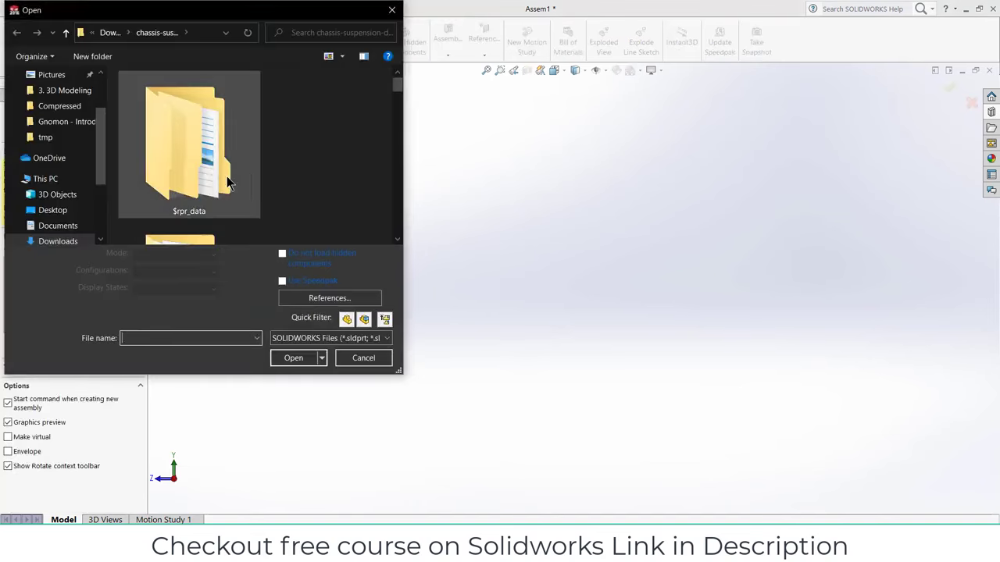
{"action": "scroll", "coordinate": [268, 171], "scroll_direction": "down", "scroll_amount": 6}
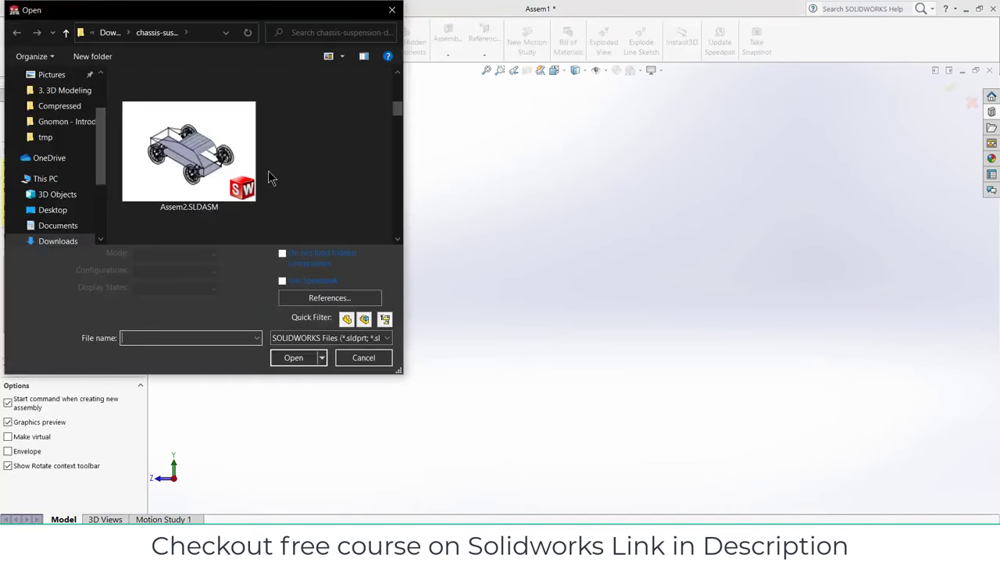
{"action": "left_click", "coordinate": [270, 170]}
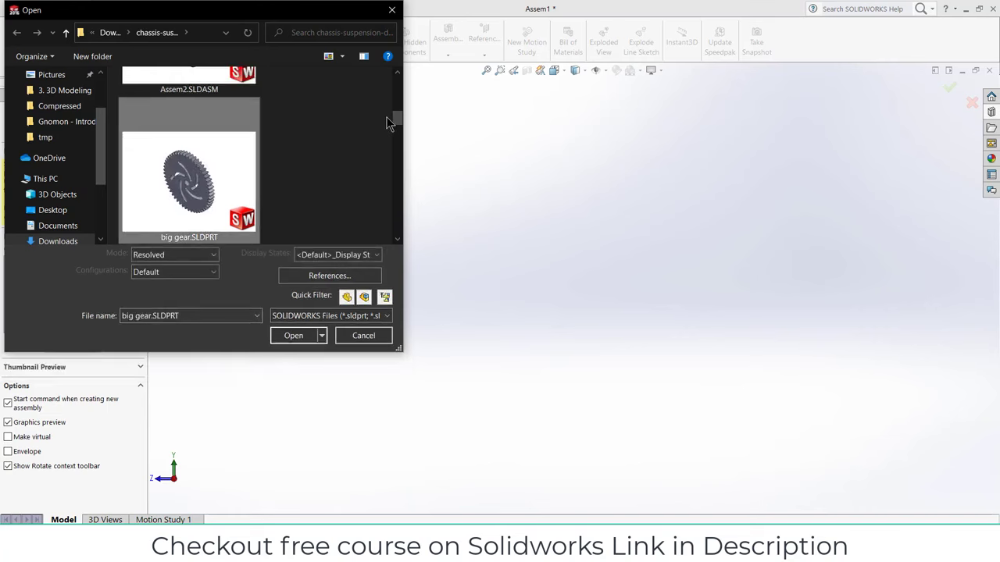
{"action": "left_click_drag", "start_coordinate": [392, 127], "coordinate": [396, 125]}
{"action": "scroll", "coordinate": [260, 125], "scroll_direction": "up", "scroll_amount": 1}
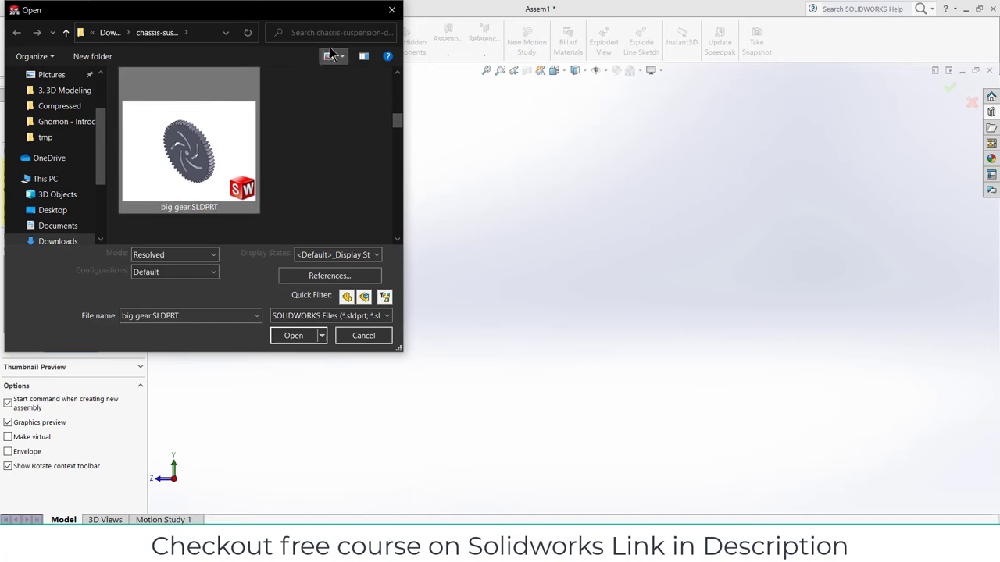
{"action": "left_click", "coordinate": [335, 33]}
{"action": "type", "text": "gear"}
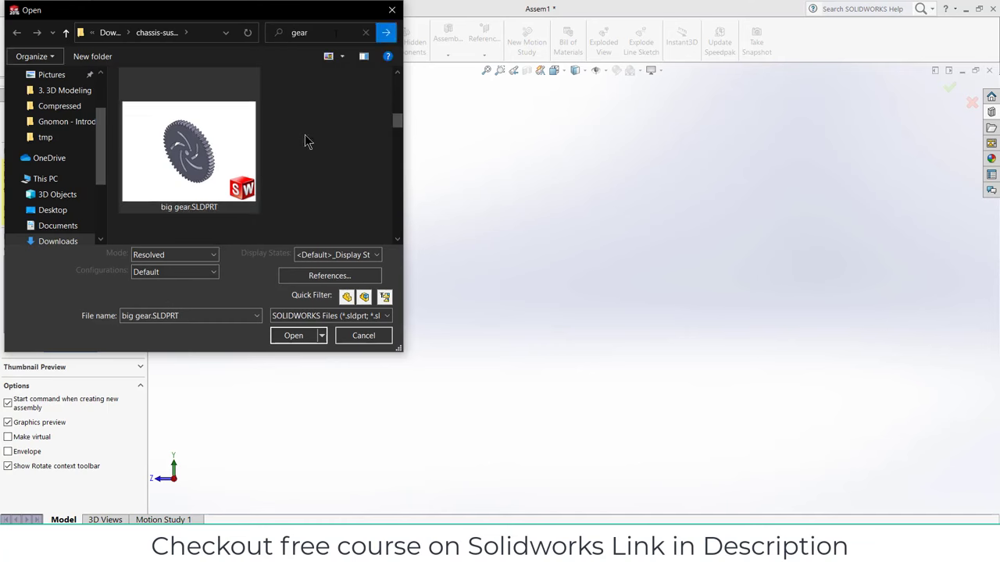
{"action": "key", "text": "Return"}
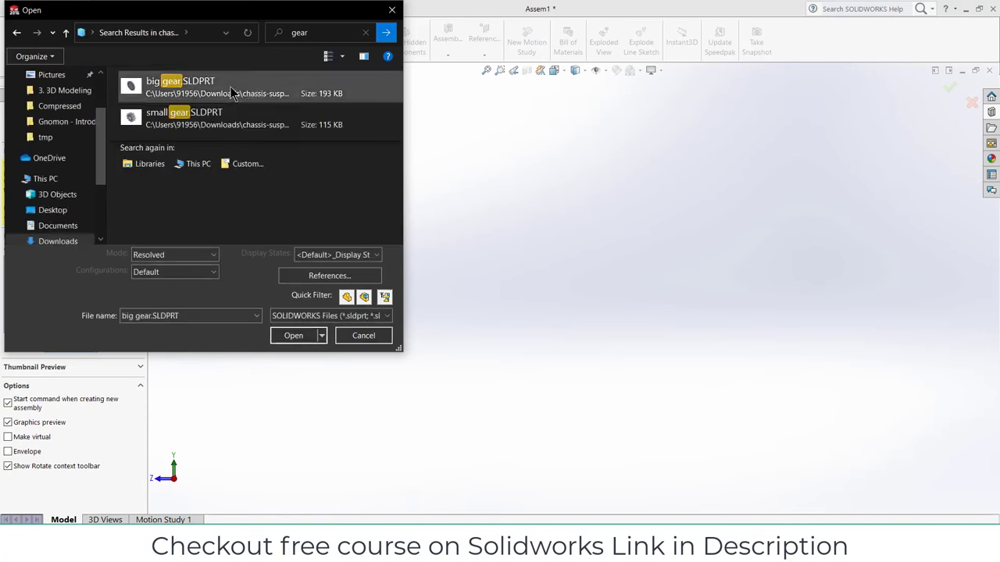
{"action": "left_click", "coordinate": [230, 113], "text": "ctrl"}
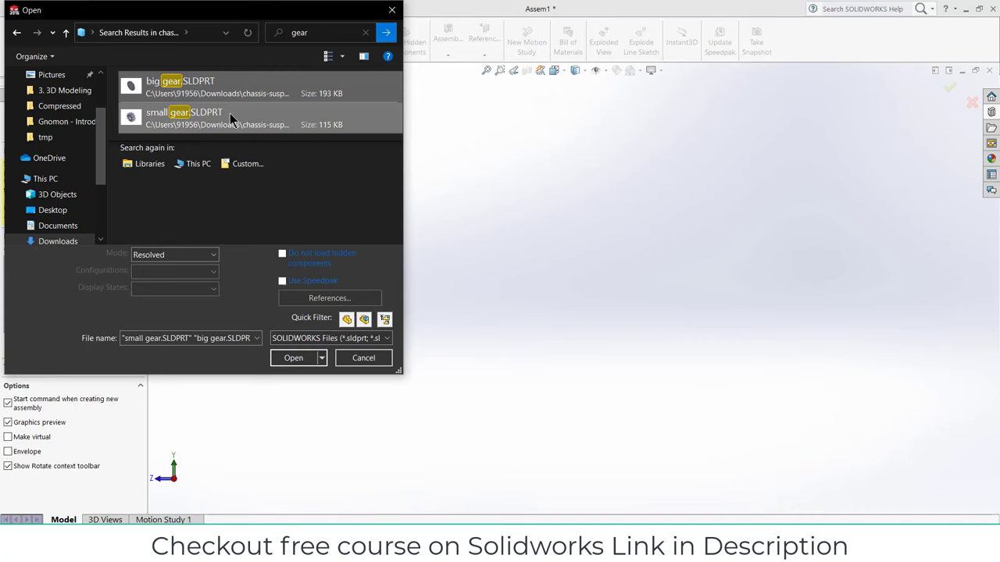
{"action": "left_click", "coordinate": [295, 356]}
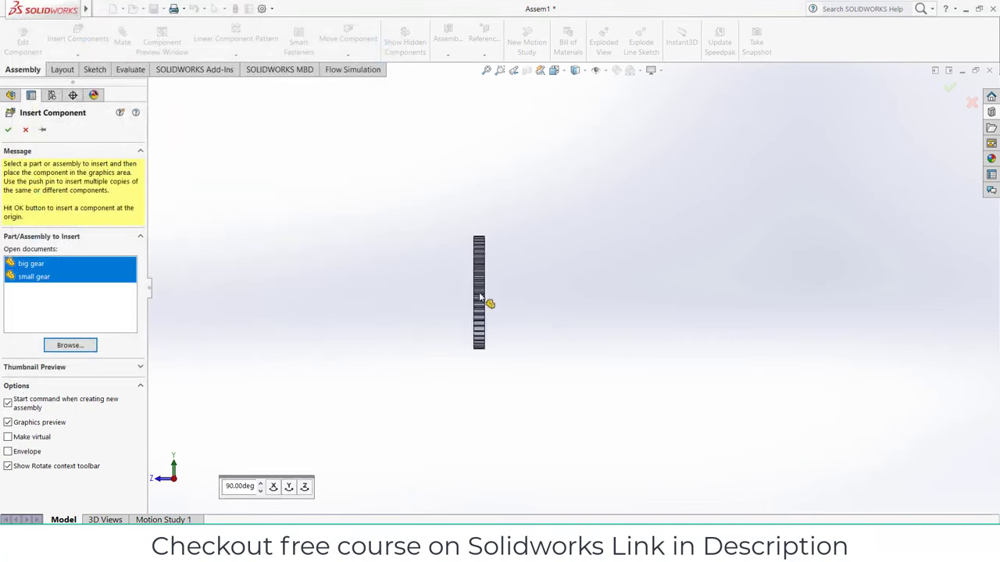
Step: Place the big gear and the small gear in the assembly, and move the small gear above the big gear
{"action": "left_click", "coordinate": [482, 300]}
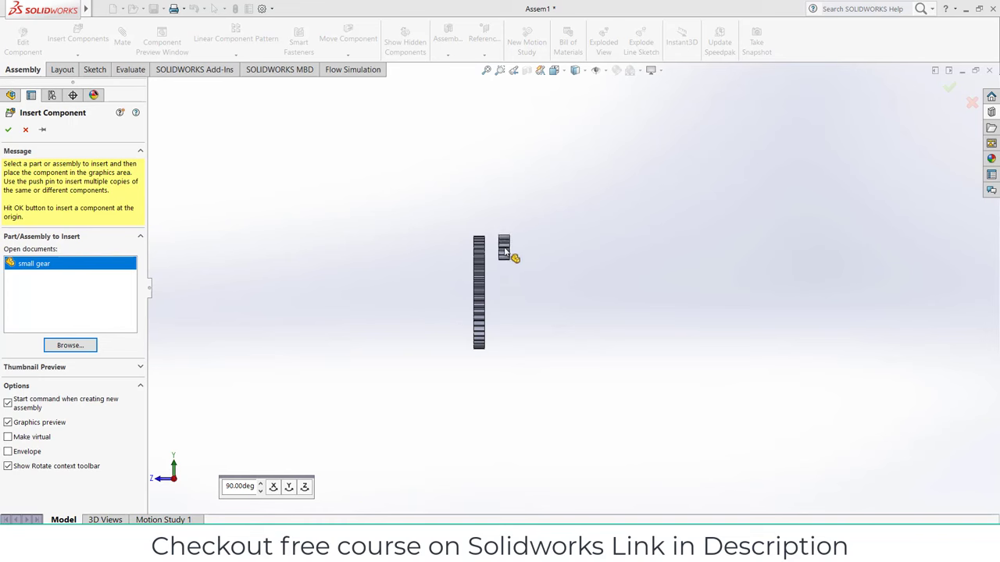
{"action": "left_click", "coordinate": [512, 256]}
{"action": "key", "text": "ctrl+1"}
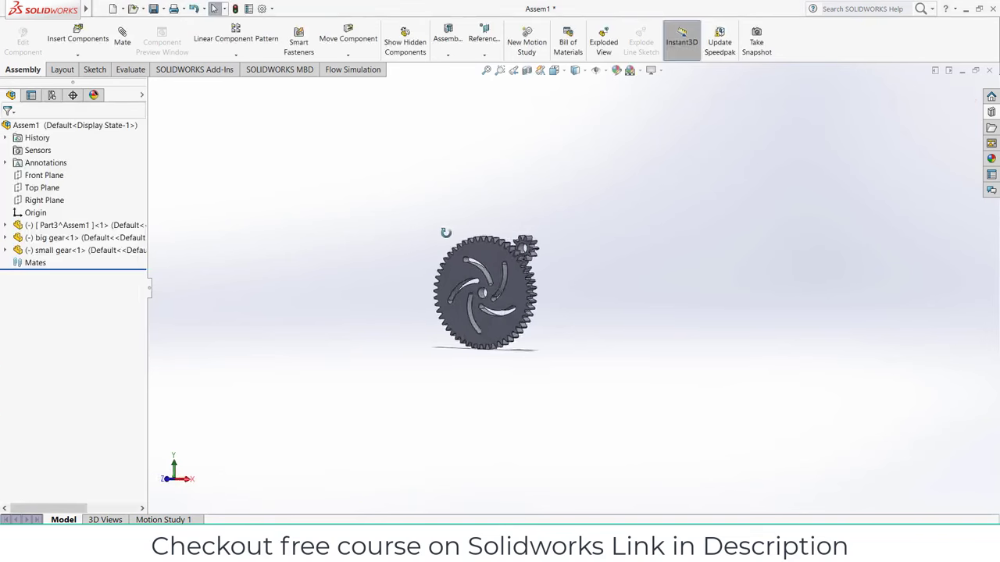
{"action": "scroll", "coordinate": [469, 234], "scroll_direction": "down", "scroll_amount": 5}
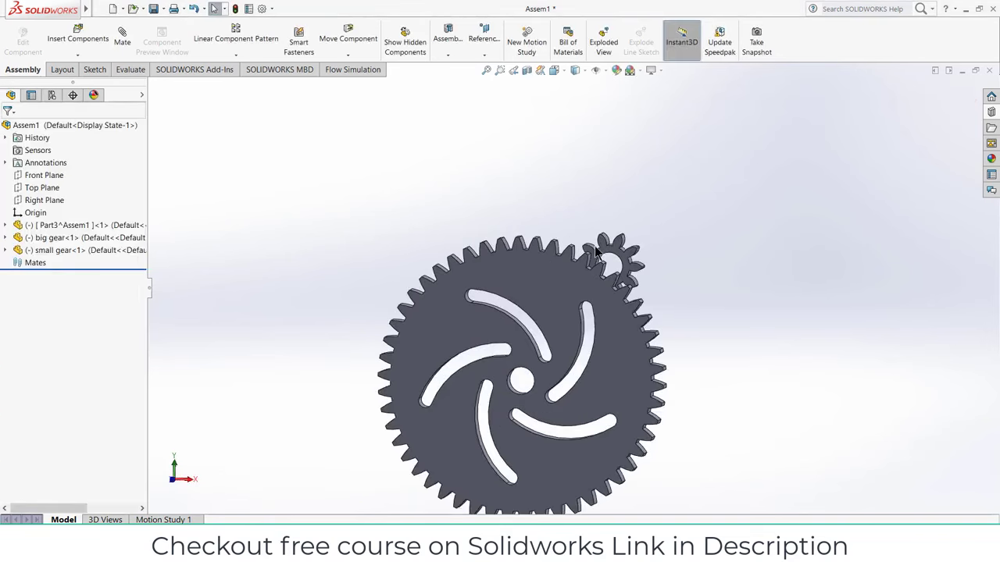
{"action": "left_click_drag", "start_coordinate": [600, 260], "coordinate": [459, 184]}
{"action": "left_click", "coordinate": [679, 261]}
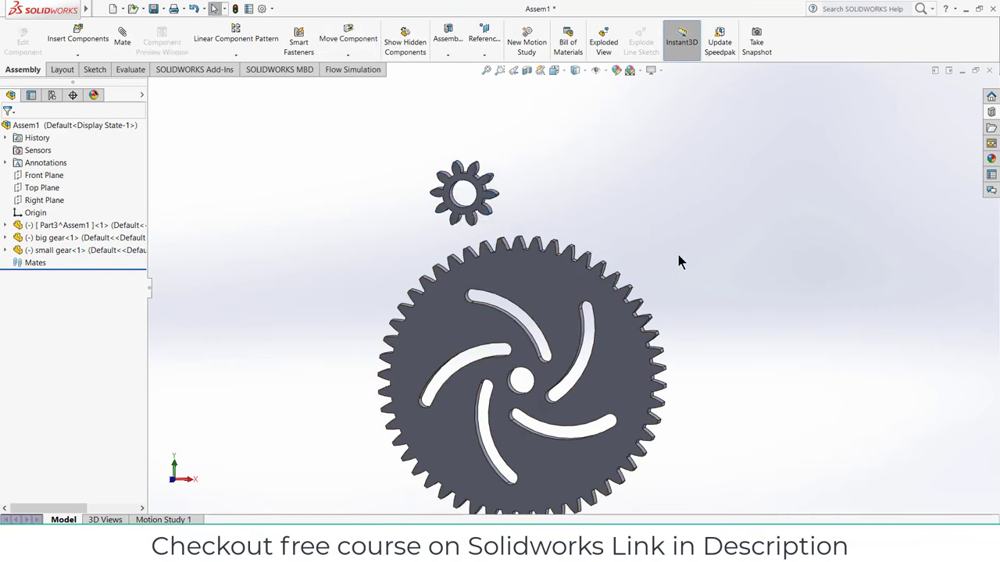
{"action": "scroll", "coordinate": [535, 293], "scroll_direction": "up", "scroll_amount": 3}
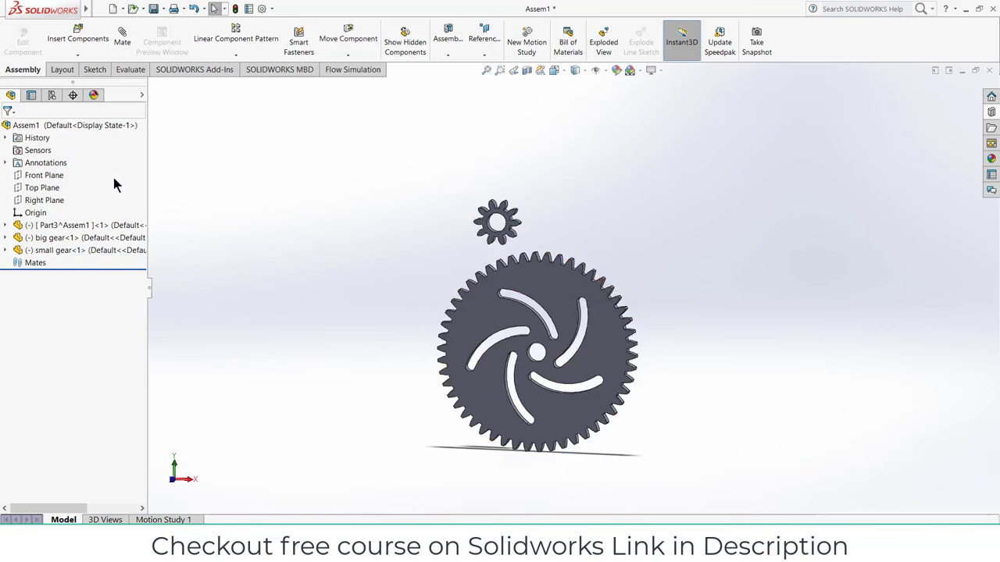
Step: Sketch a horizontal construction centerline about 12 mm long from the origin on the assembly's Right Plane and exit the sketch
{"action": "left_click", "coordinate": [41, 175]}
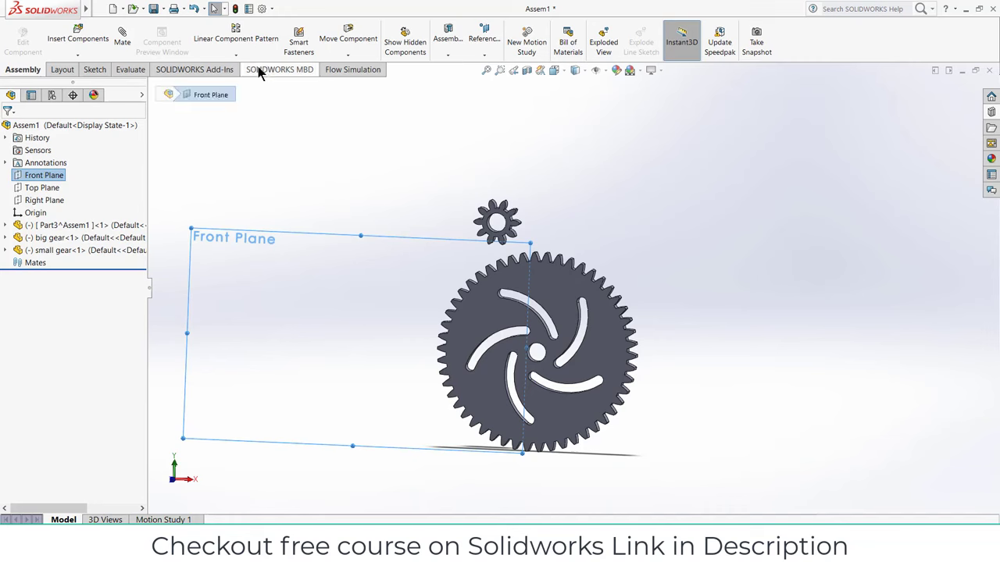
{"action": "left_click", "coordinate": [45, 200]}
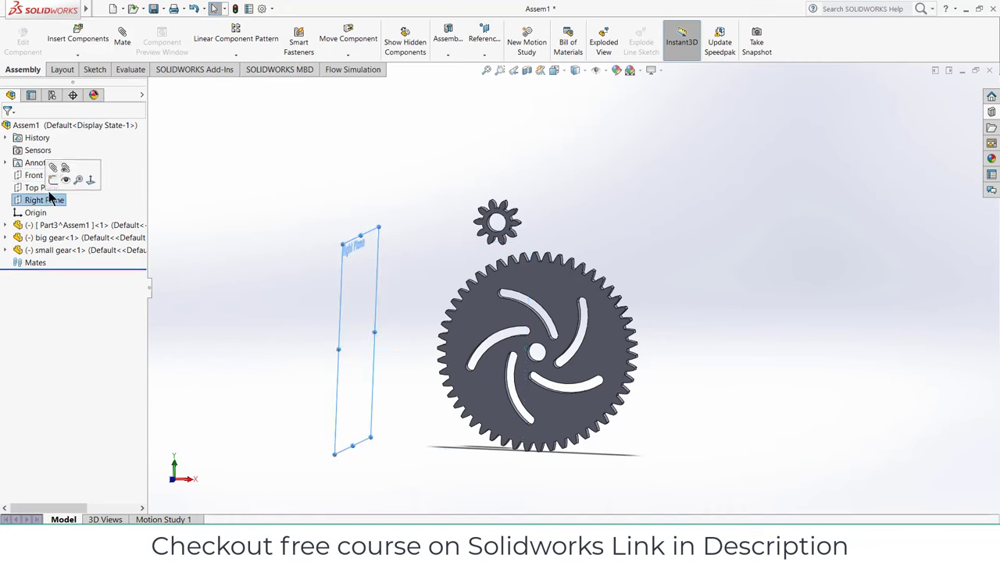
{"action": "left_click", "coordinate": [53, 175]}
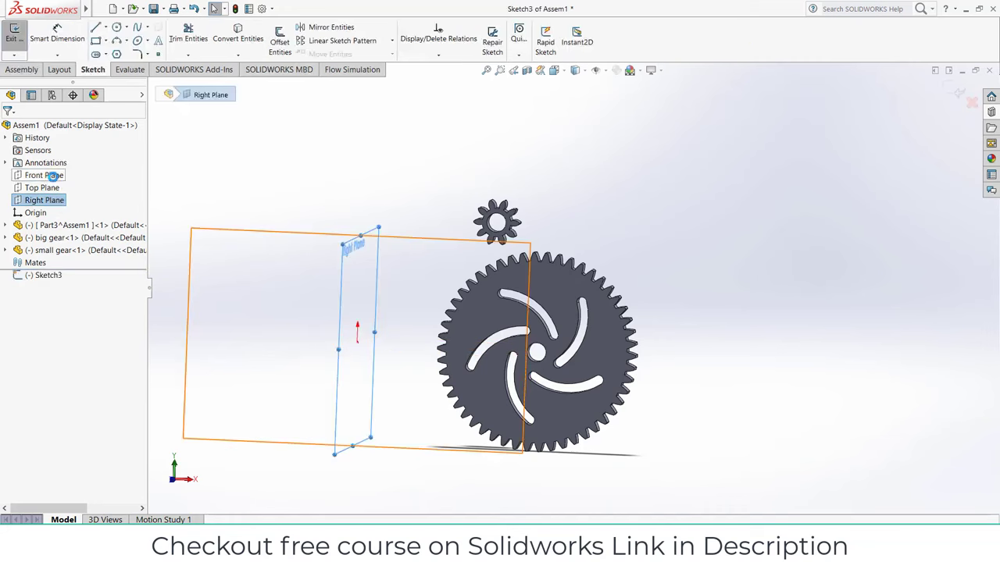
{"action": "left_click", "coordinate": [105, 28]}
{"action": "left_click", "coordinate": [117, 52]}
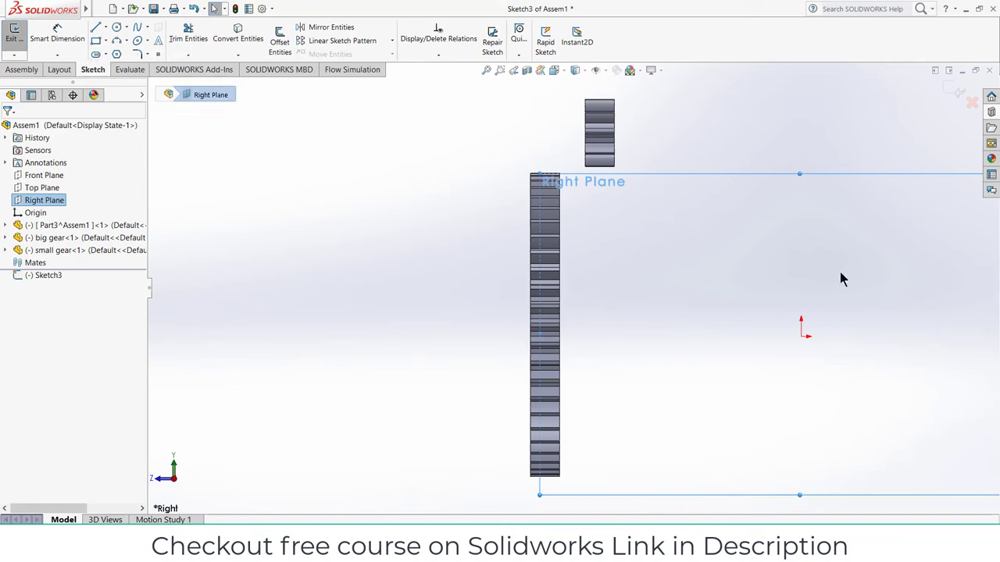
{"action": "left_click", "coordinate": [803, 337]}
{"action": "left_click", "coordinate": [767, 337]}
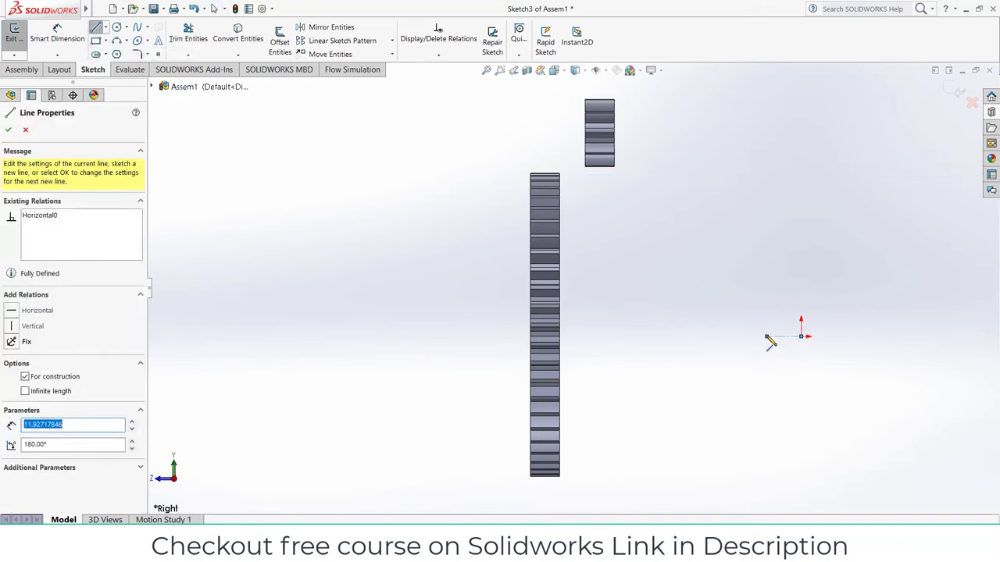
{"action": "key", "text": "Escape"}
{"action": "left_click", "coordinate": [951, 92]}
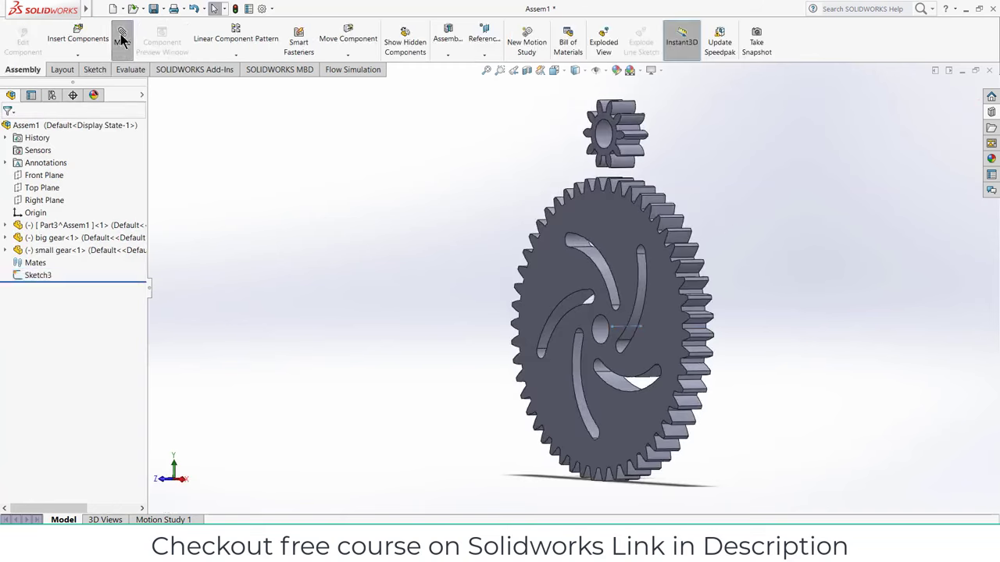
Step: Add a Concentric mate between the big gear's bore and the horizontal sketch centerline at the origin
{"action": "scroll", "coordinate": [549, 319], "scroll_direction": "down", "scroll_amount": 2}
{"action": "left_click", "coordinate": [614, 336]}
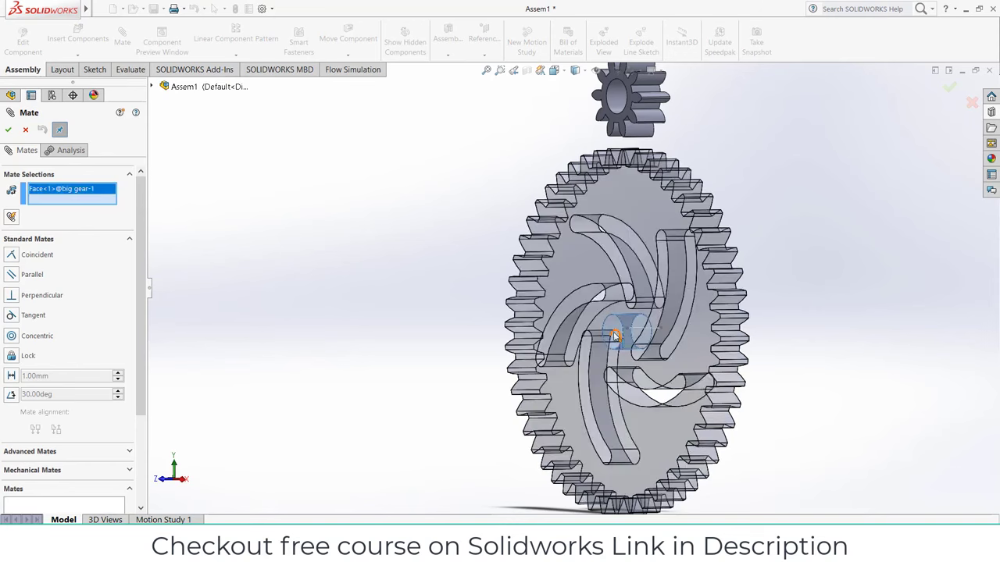
{"action": "left_click", "coordinate": [636, 331]}
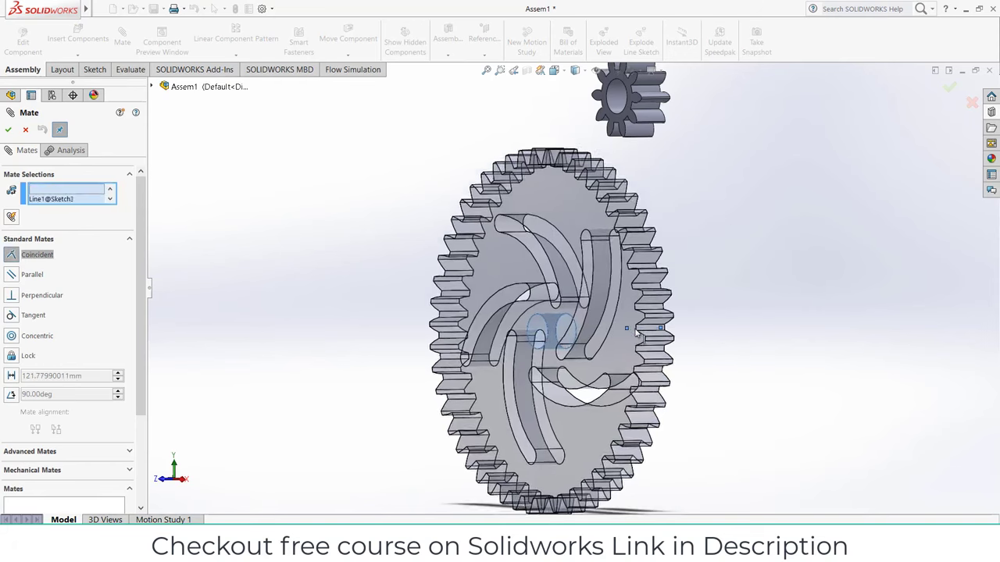
{"action": "left_click", "coordinate": [713, 348]}
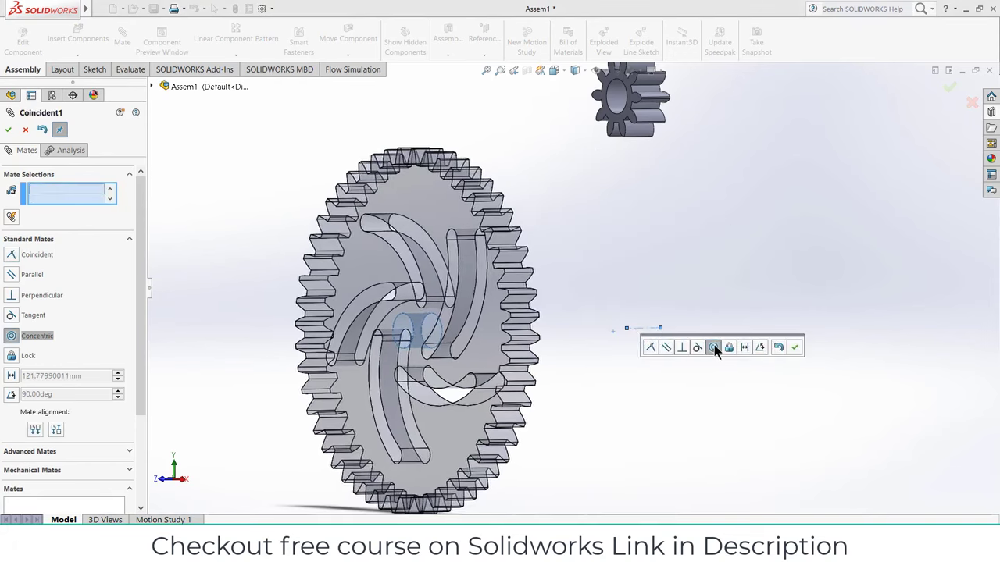
{"action": "left_click", "coordinate": [810, 347]}
Step: Add a Coincident mate between the big gear's flat face and the assembly's Front Plane, and close the Mate command
{"action": "middle_click_drag", "start_coordinate": [814, 349], "coordinate": [563, 258]}
{"action": "left_click", "coordinate": [556, 234]}
{"action": "scroll", "coordinate": [552, 232], "scroll_direction": "up", "scroll_amount": 3}
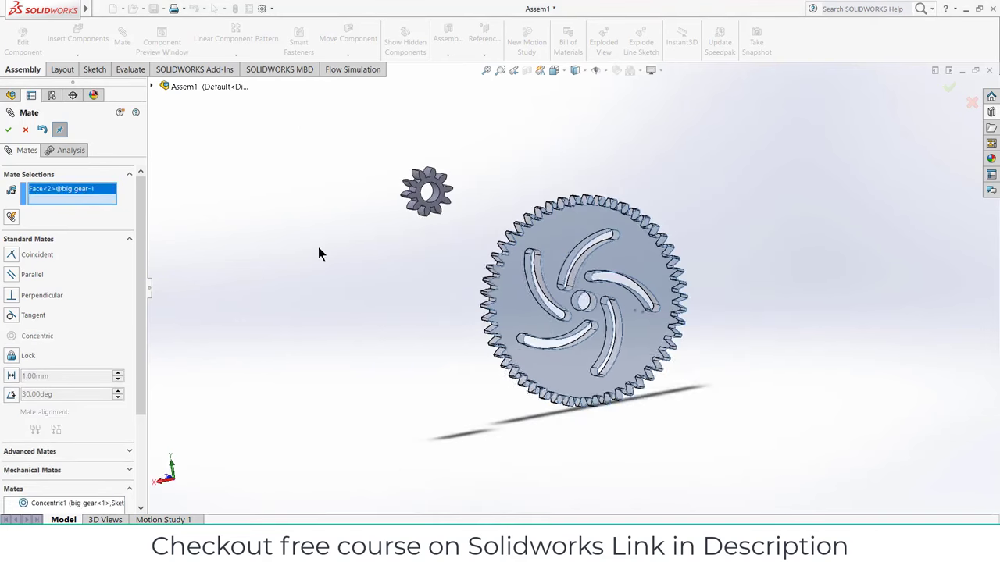
{"action": "left_click", "coordinate": [153, 86]}
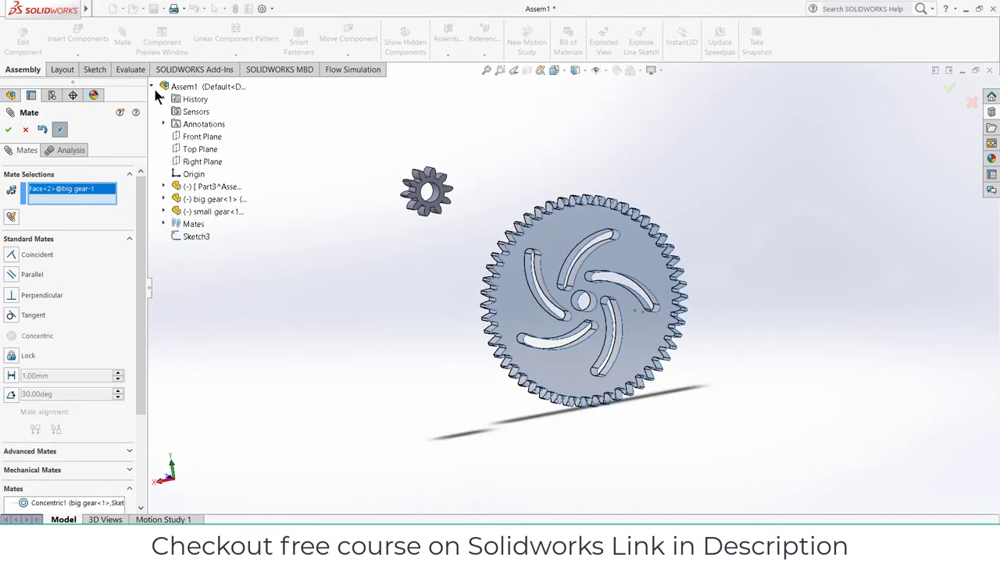
{"action": "left_click", "coordinate": [196, 138]}
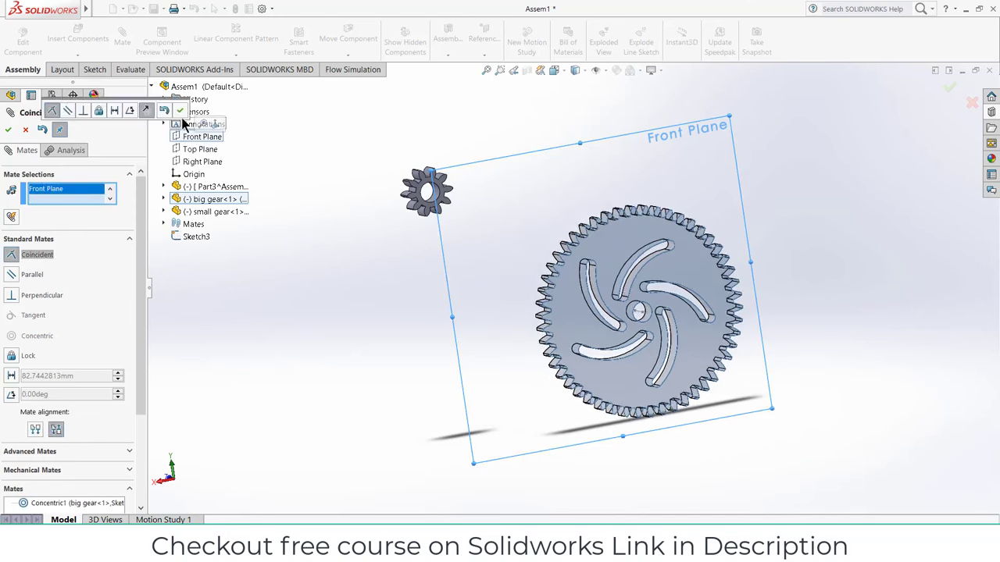
{"action": "left_click", "coordinate": [180, 110]}
{"action": "middle_click_drag", "start_coordinate": [441, 205], "coordinate": [720, 249]}
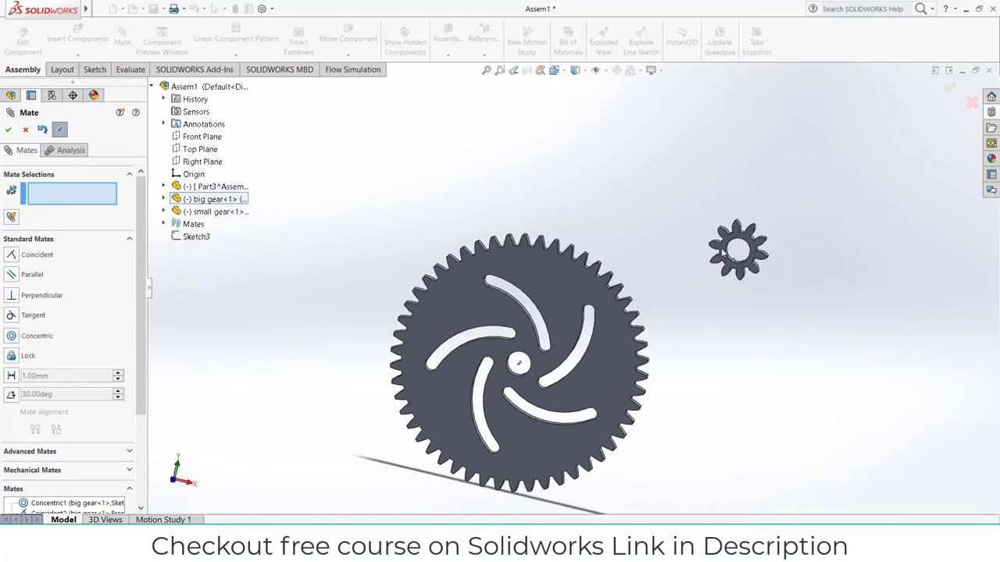
{"action": "left_click", "coordinate": [9, 131]}
Step: Move the small gear to the upper rim of the big gear and view the assembly from the front
{"action": "left_click_drag", "start_coordinate": [728, 243], "coordinate": [273, 173]}
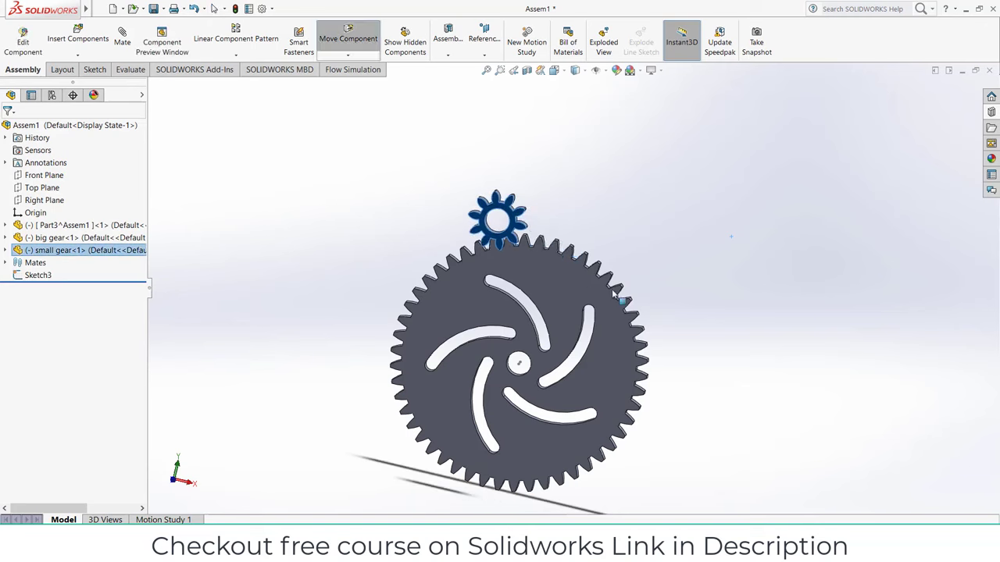
{"action": "key", "text": "Escape"}
{"action": "left_click", "coordinate": [528, 278]}
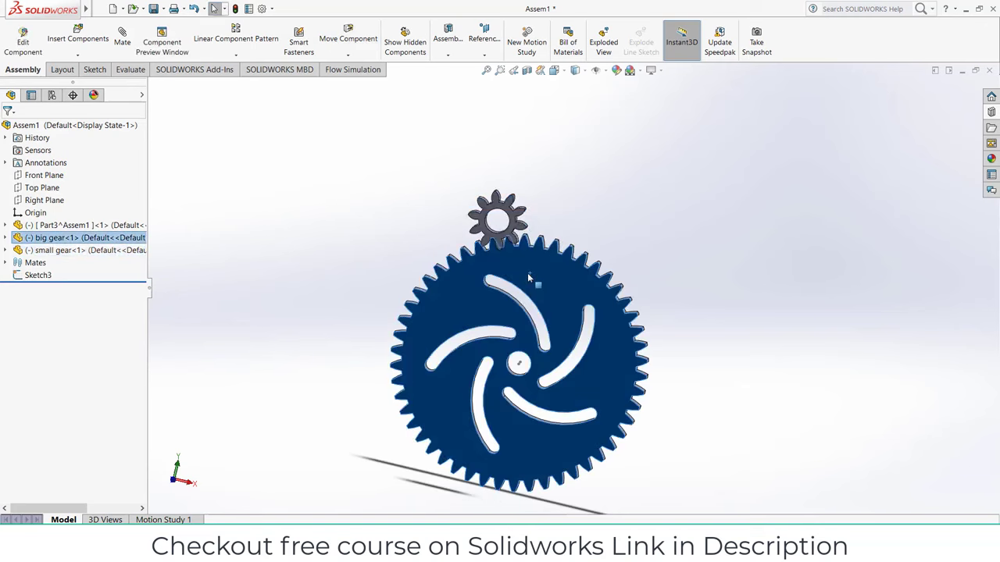
{"action": "key", "text": "ctrl+1"}
{"action": "key", "text": "Escape"}
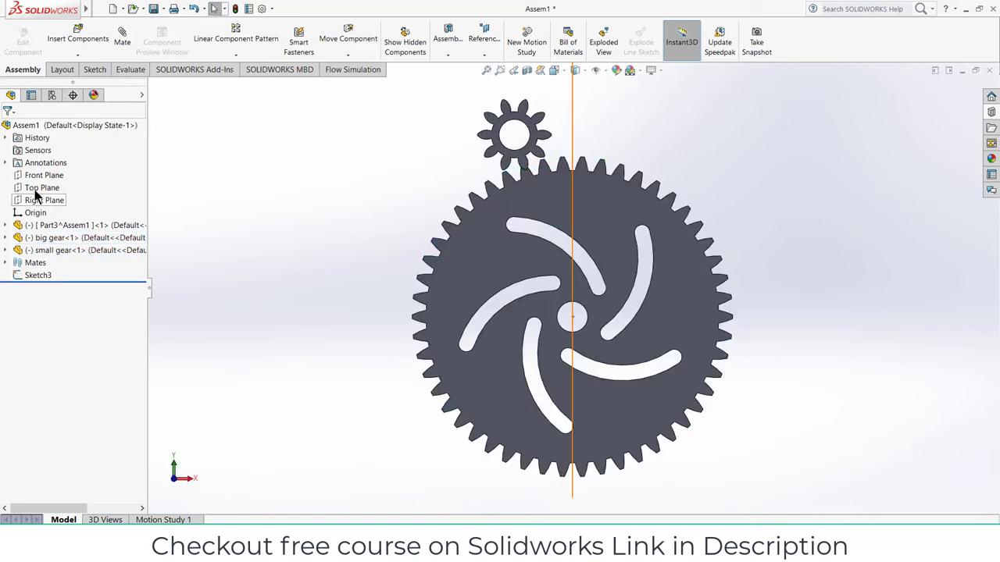
Step: Sketch an angled centerline about 73 mm long from the origin toward the upper left on the assembly's Front Plane
{"action": "left_click", "coordinate": [35, 175]}
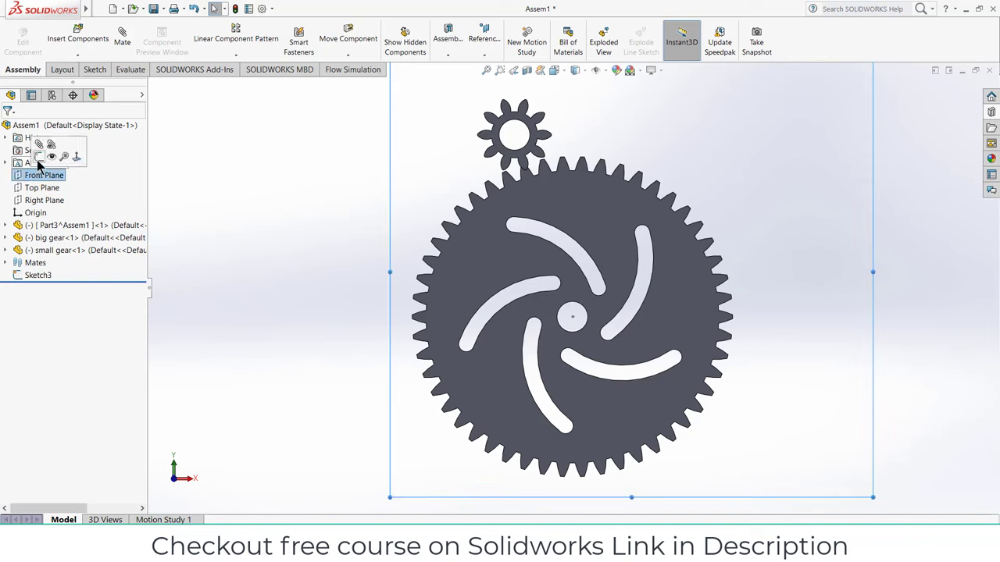
{"action": "left_click", "coordinate": [39, 158]}
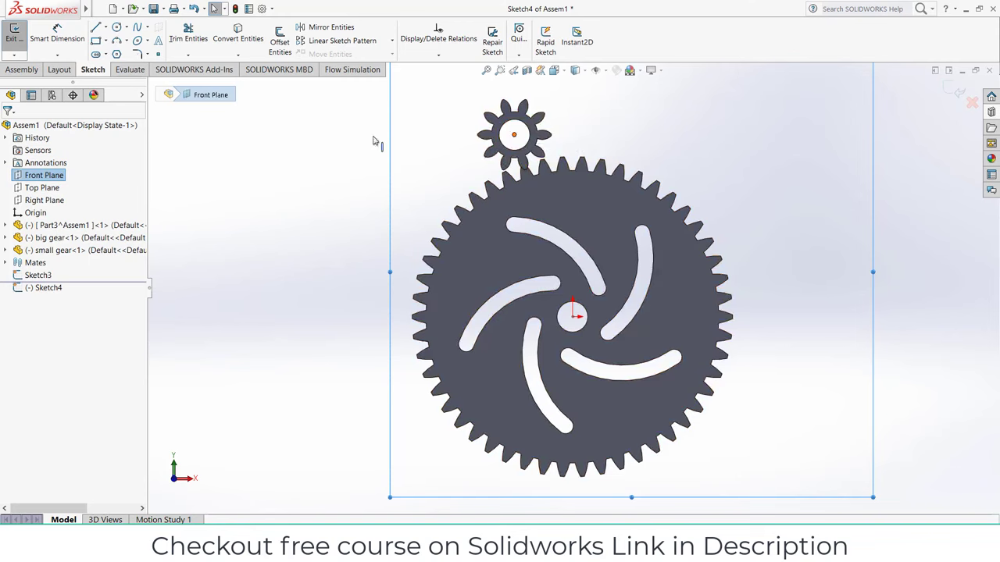
{"action": "left_click", "coordinate": [105, 28]}
{"action": "left_click", "coordinate": [117, 56]}
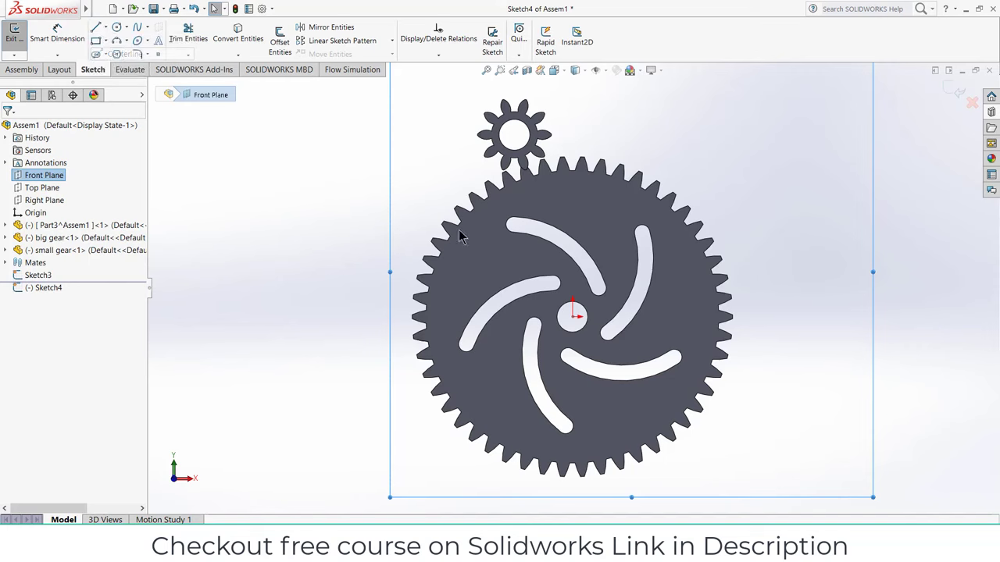
{"action": "left_click", "coordinate": [574, 316]}
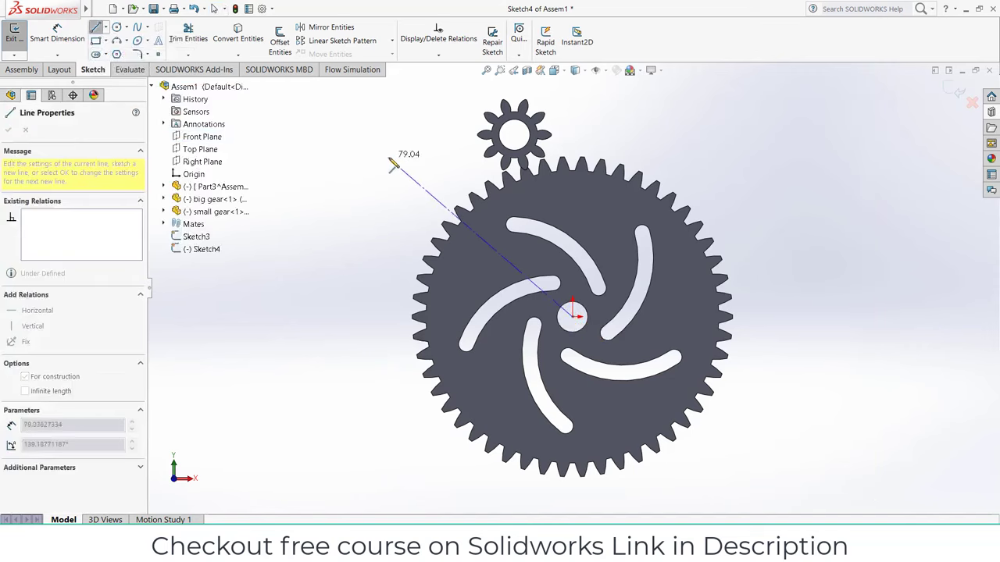
{"action": "left_click", "coordinate": [417, 155]}
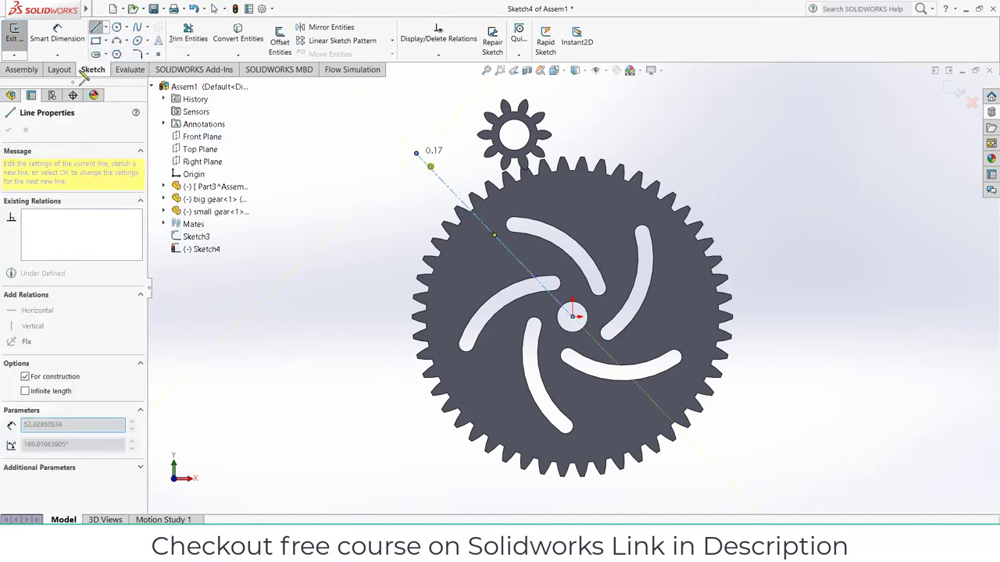
Step: Dimension the angled centerline's length as 70 mm
{"action": "left_click", "coordinate": [57, 36]}
{"action": "left_click", "coordinate": [442, 186]}
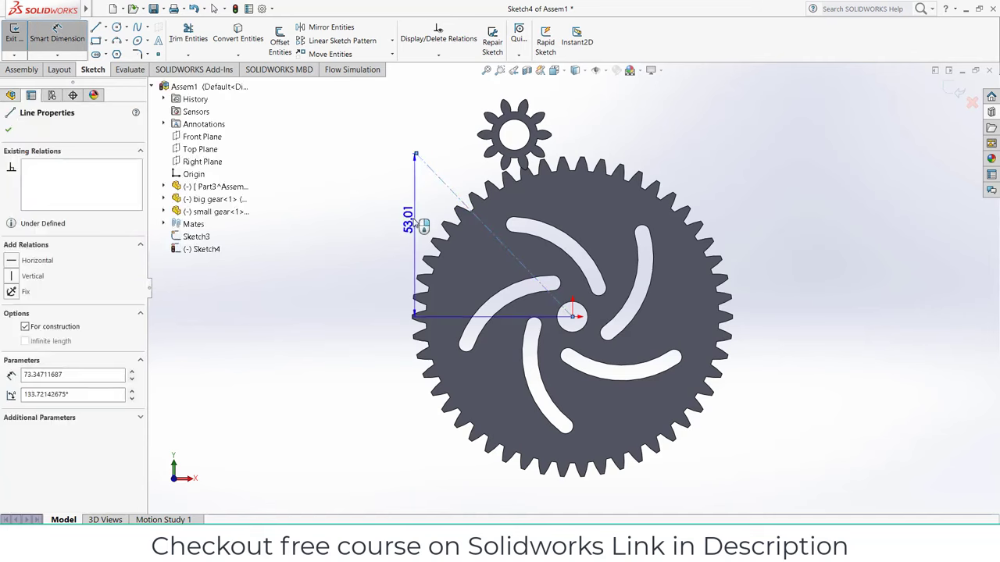
{"action": "left_click", "coordinate": [462, 307]}
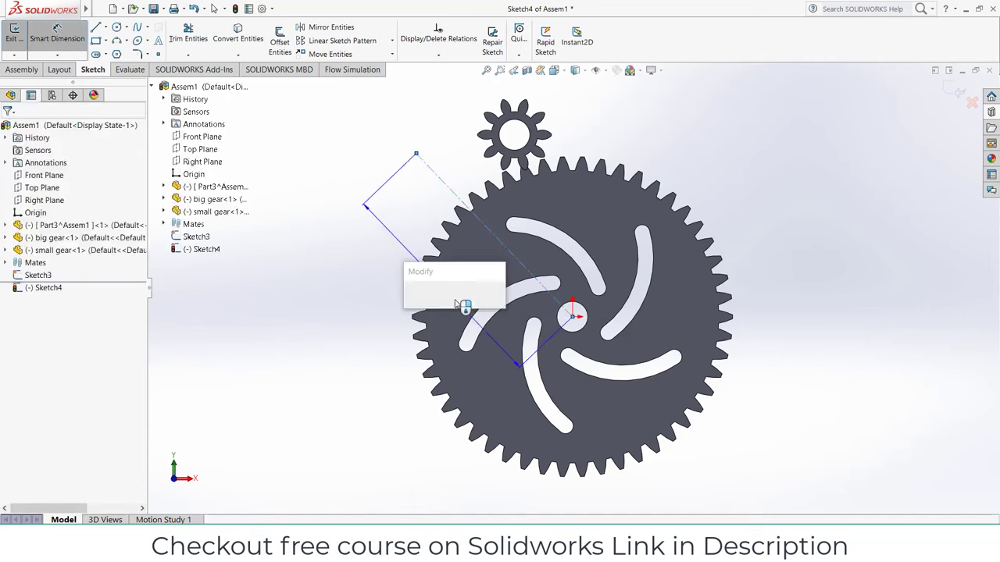
{"action": "type", "text": "70"}
{"action": "key", "text": "Return"}
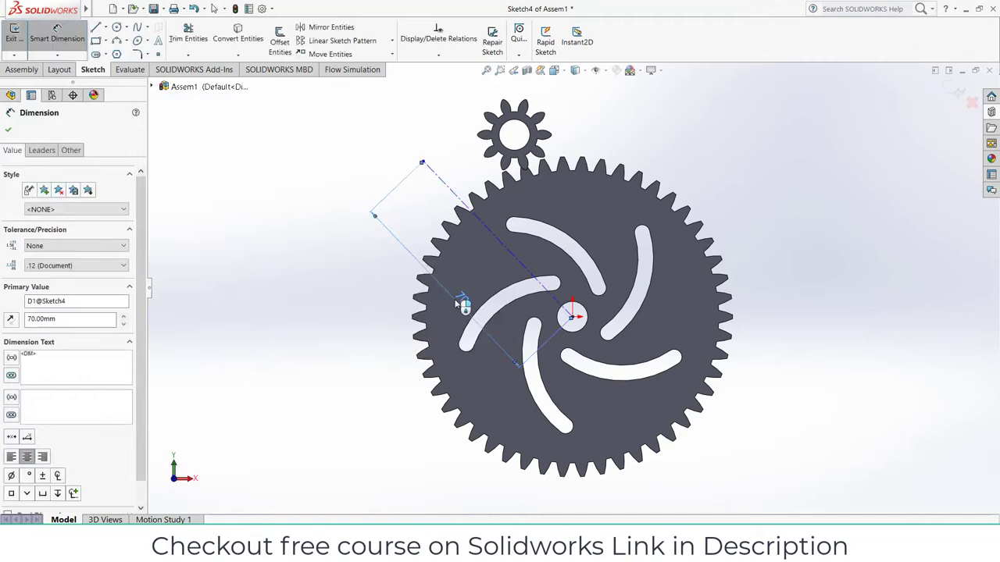
Step: Set the angled centerline's length to 60 mm and finish dimensioning
{"action": "scroll", "coordinate": [469, 191], "scroll_direction": "down", "scroll_amount": 2}
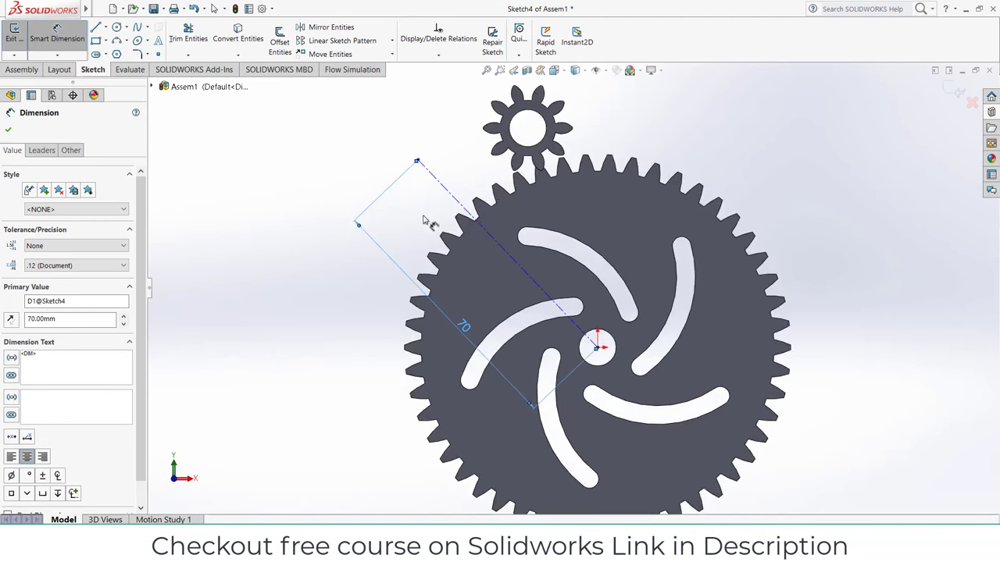
{"action": "double_click", "coordinate": [464, 331]}
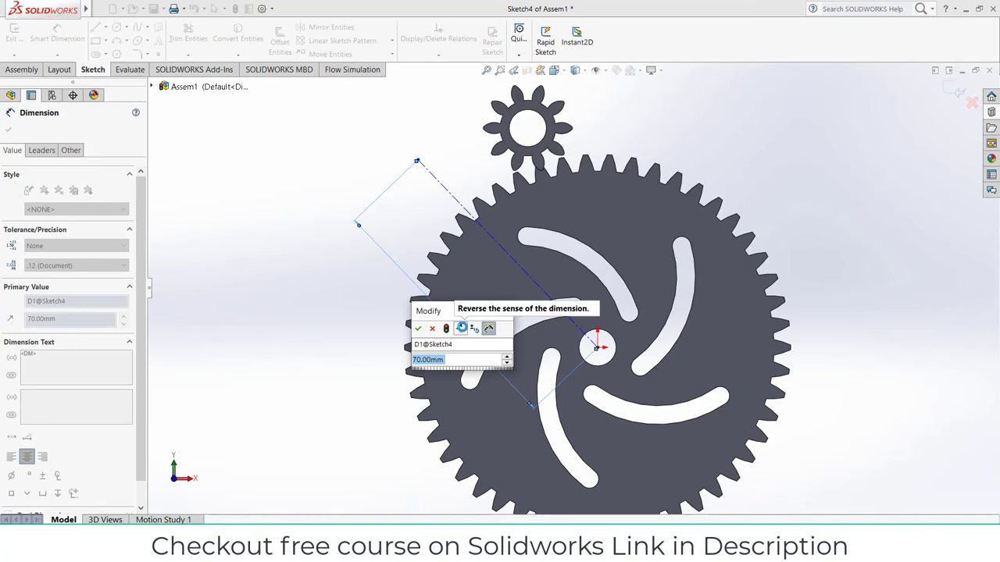
{"action": "type", "text": "60"}
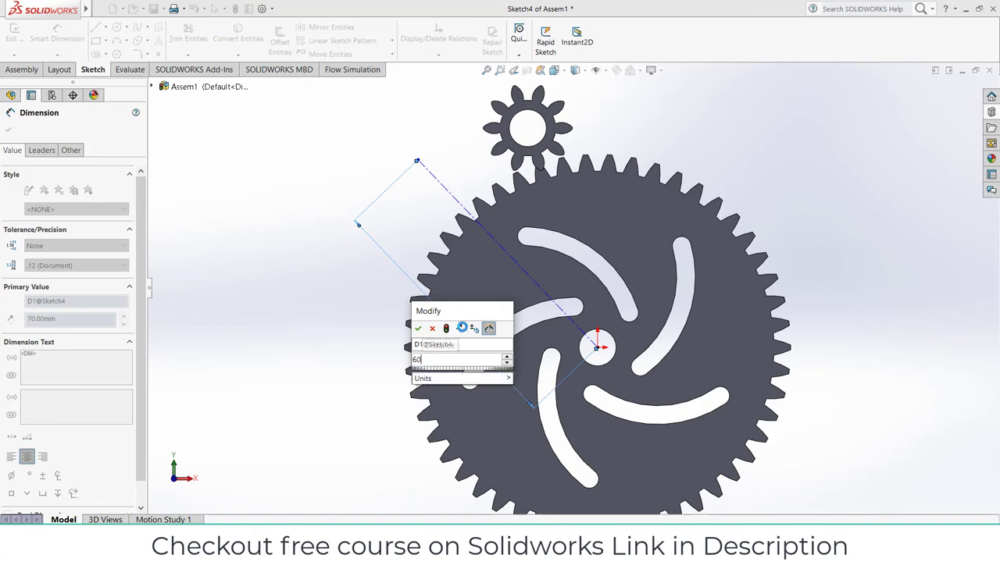
{"action": "key", "text": "Return"}
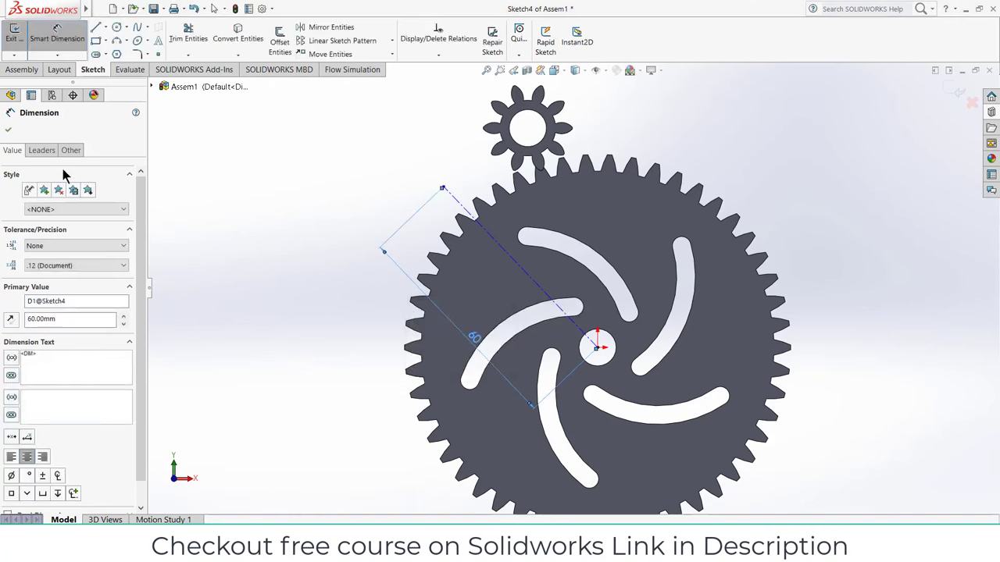
{"action": "left_click", "coordinate": [9, 131]}
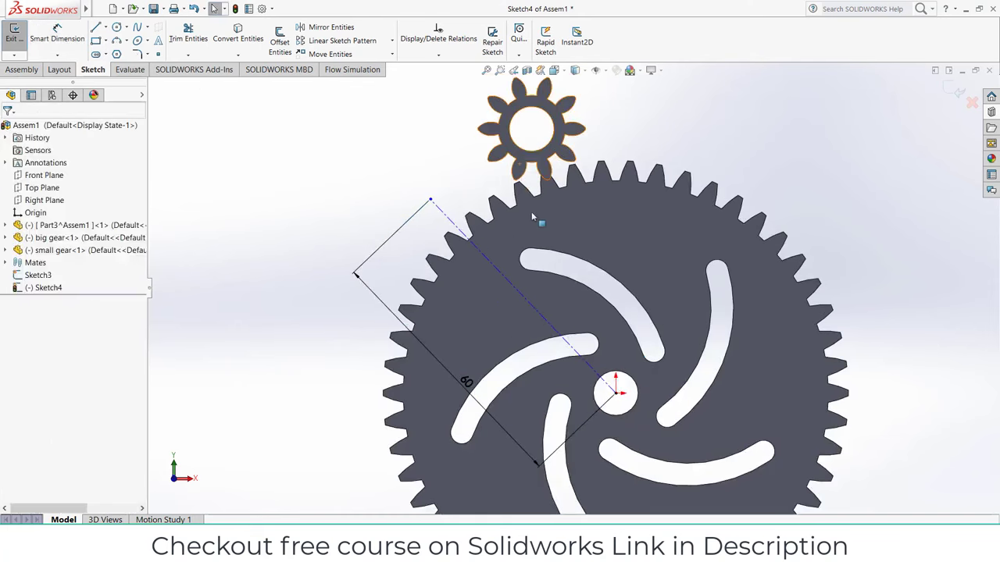
Step: Sketch a vertical centerline about 63 mm long upward from the origin
{"action": "left_click", "coordinate": [106, 28]}
{"action": "left_click", "coordinate": [110, 49]}
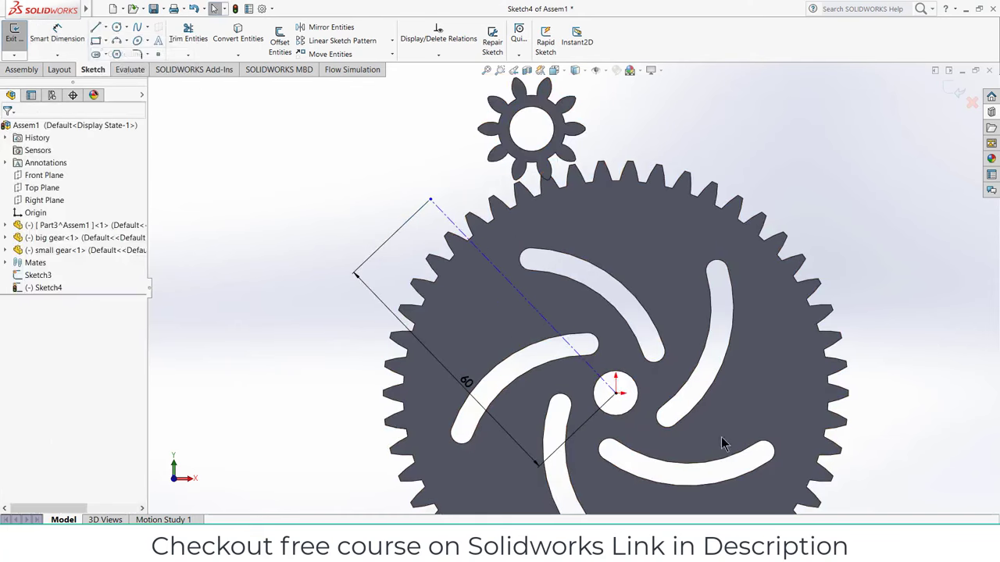
{"action": "left_click", "coordinate": [616, 392]}
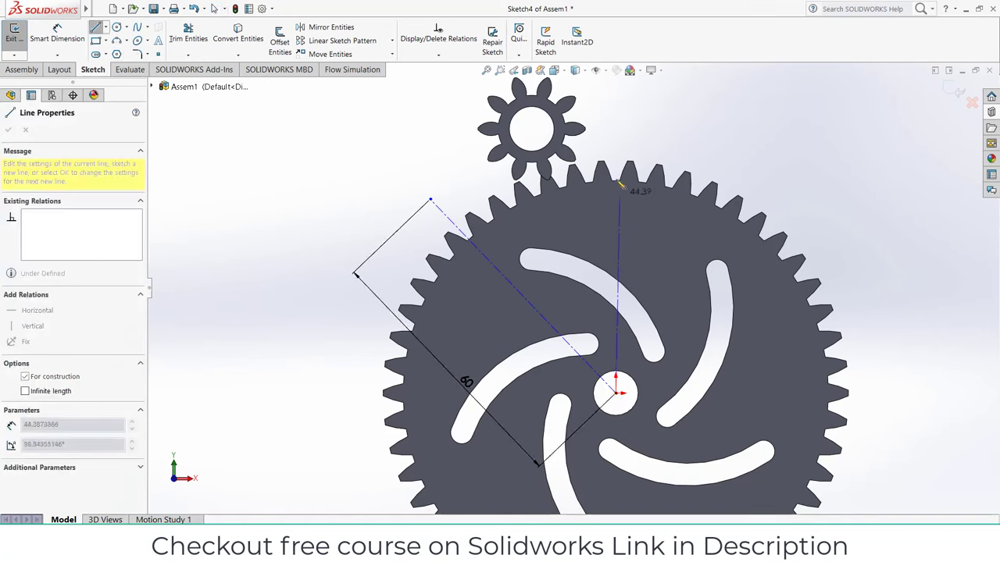
{"action": "left_click", "coordinate": [616, 110]}
{"action": "key", "text": "Escape"}
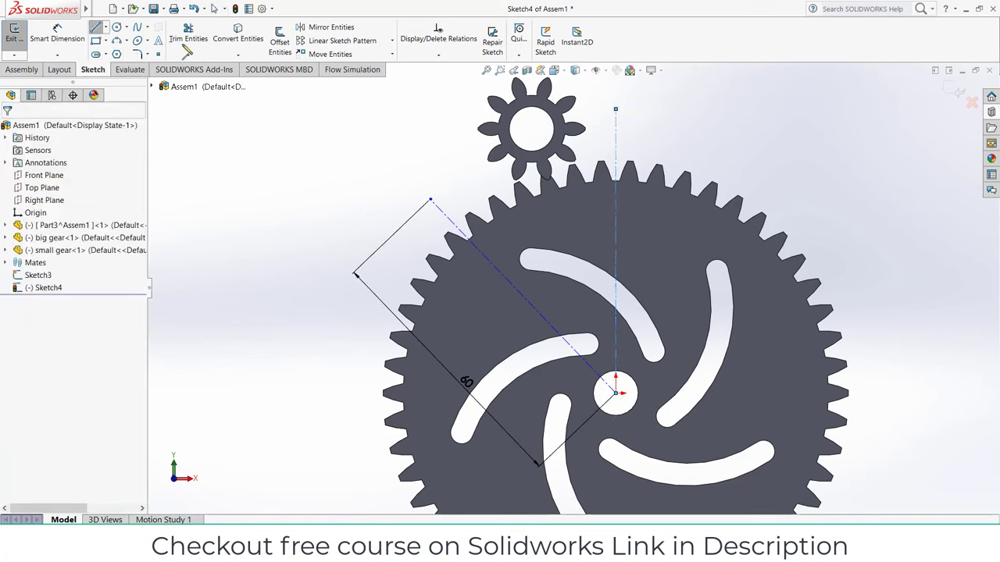
Step: Dimension the angle between the angled and vertical centerlines as 45 degrees and exit the sketch
{"action": "left_click", "coordinate": [57, 38]}
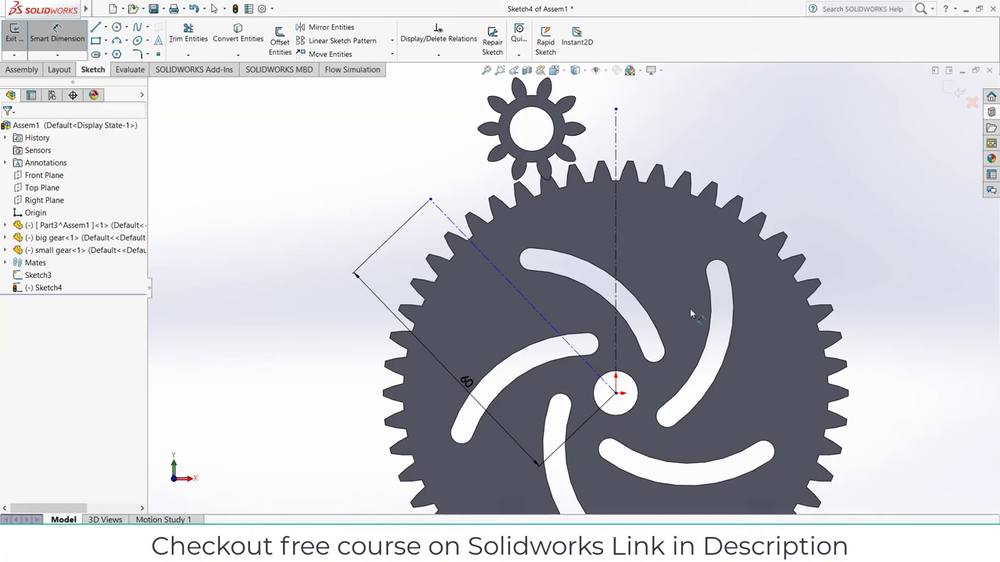
{"action": "left_click", "coordinate": [586, 364]}
{"action": "left_click", "coordinate": [617, 351]}
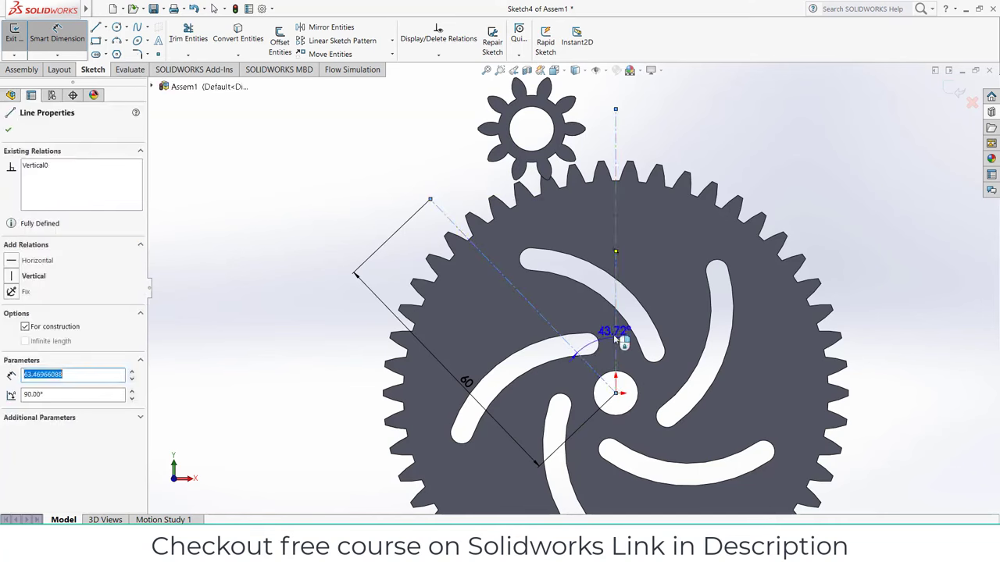
{"action": "left_click", "coordinate": [609, 324]}
{"action": "type", "text": "45"}
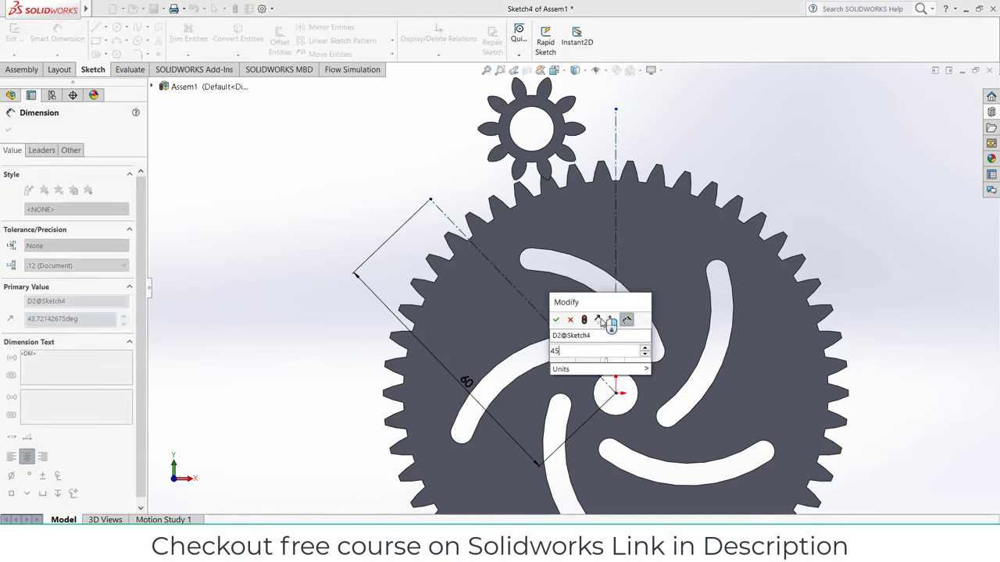
{"action": "key", "text": "Return"}
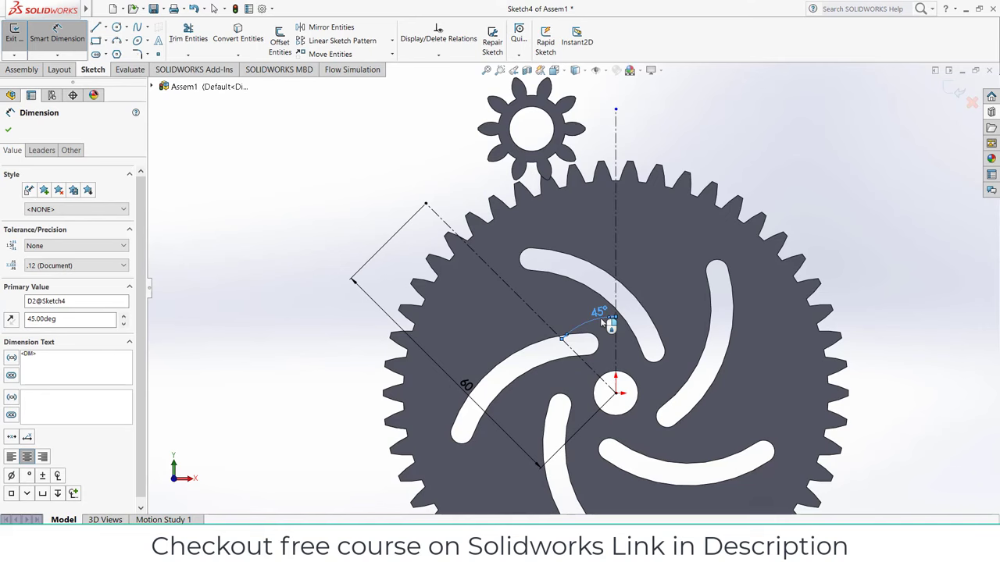
{"action": "left_click", "coordinate": [7, 131]}
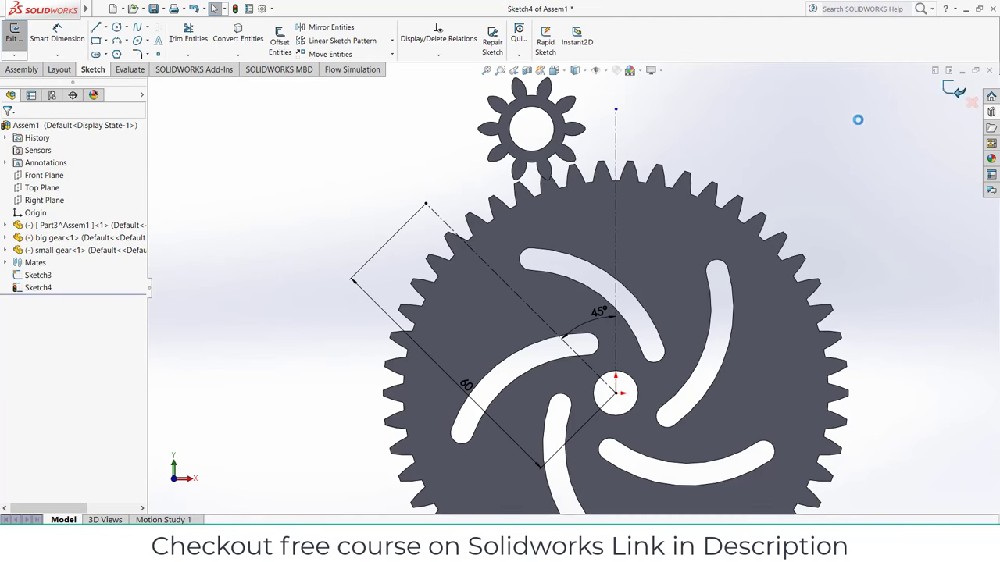
Step: Mate the small gear's bore with the outer endpoint of the 60 mm angled centerline, and clear the selection
{"action": "left_click", "coordinate": [521, 141]}
{"action": "scroll", "coordinate": [446, 195], "scroll_direction": "up", "scroll_amount": 2}
{"action": "middle_click_drag", "start_coordinate": [478, 201], "coordinate": [506, 190]}
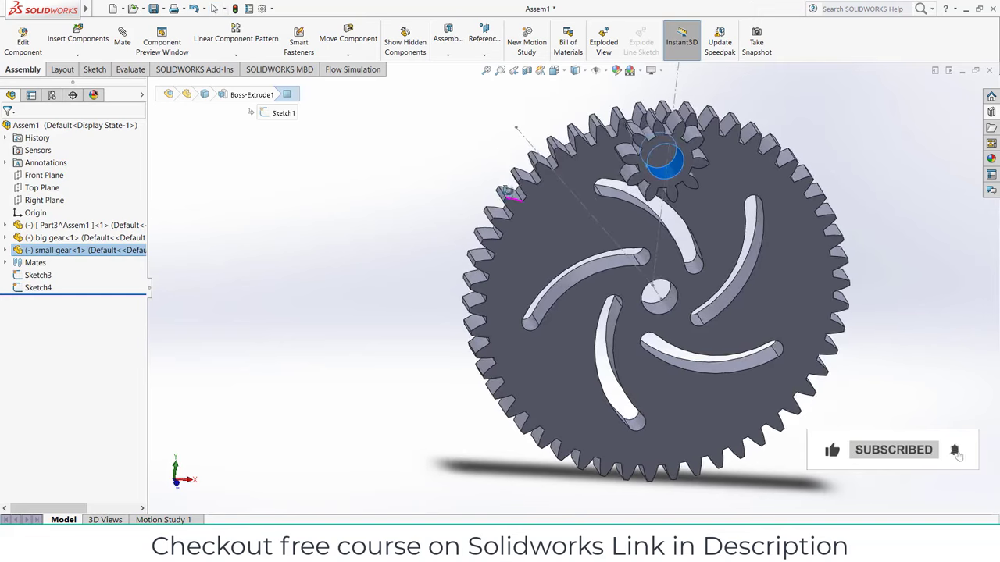
{"action": "left_click", "coordinate": [517, 131]}
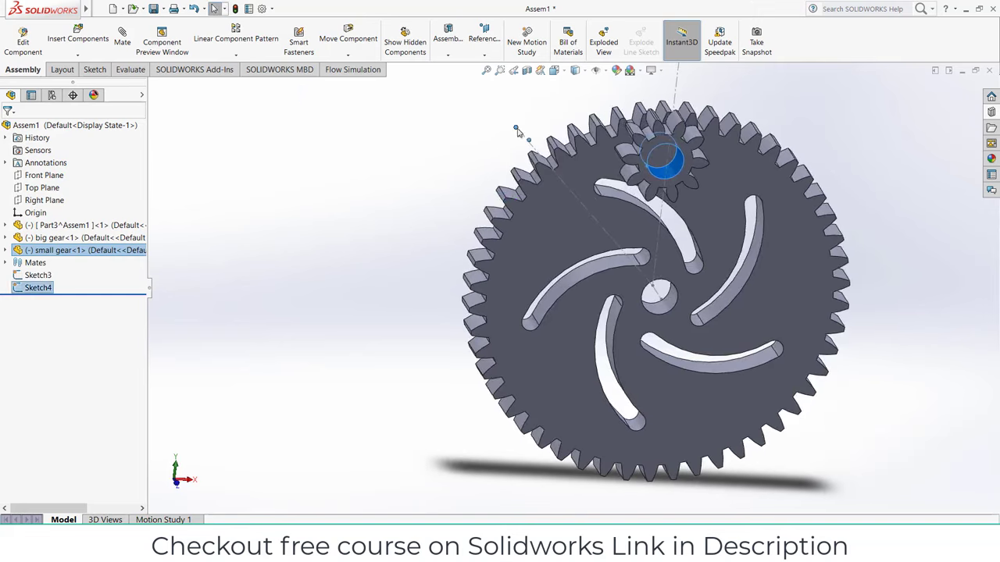
{"action": "left_click", "coordinate": [515, 130]}
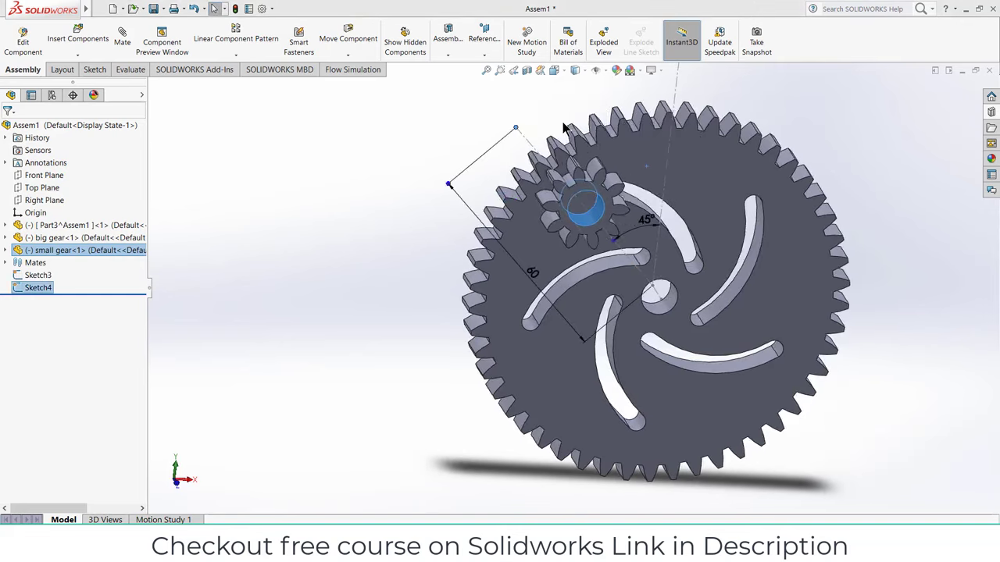
{"action": "left_click", "coordinate": [240, 230]}
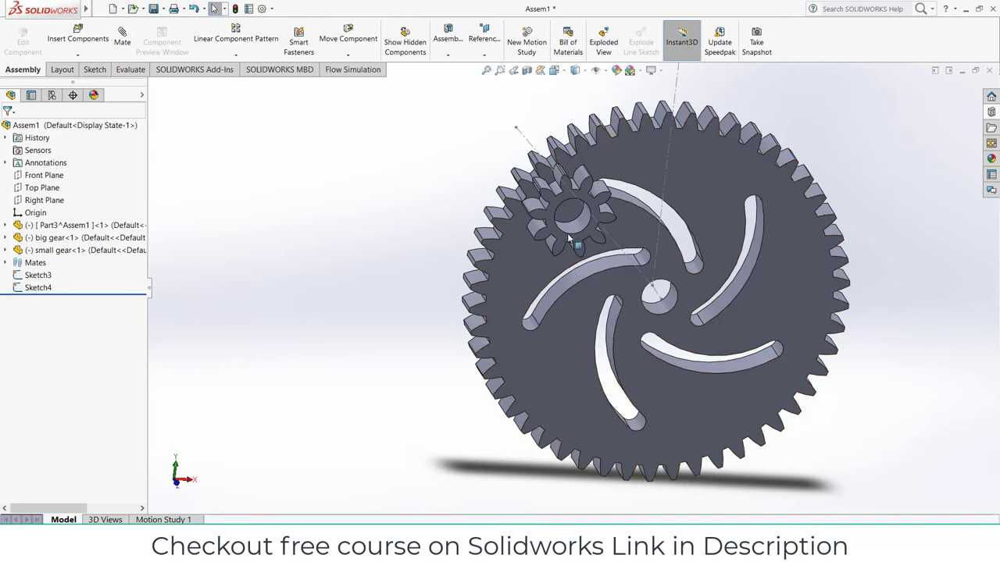
Step: Mate the front faces of the small gear and the big gear as coincident and clear the selection
{"action": "left_click", "coordinate": [590, 209]}
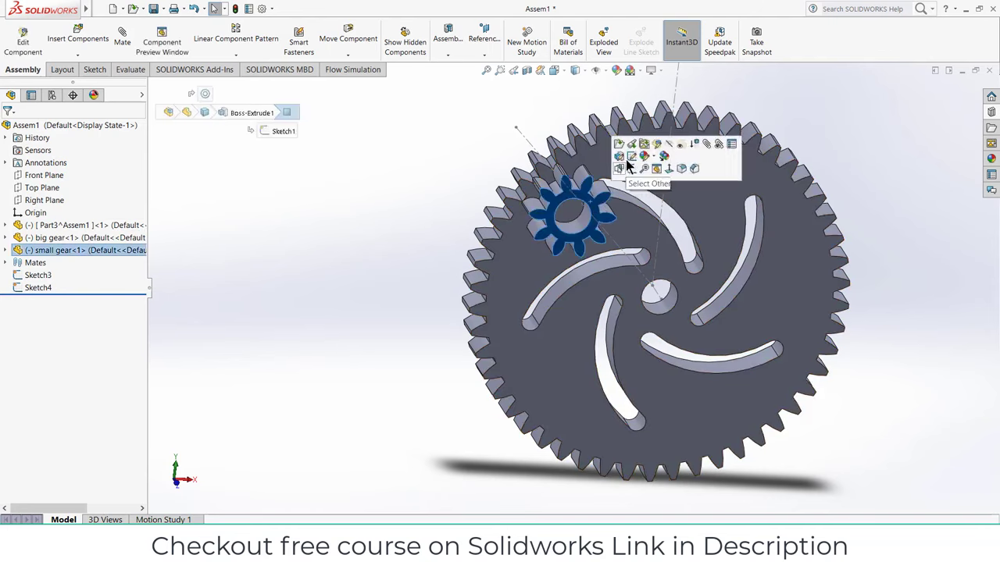
{"action": "left_click", "coordinate": [718, 185], "text": "ctrl"}
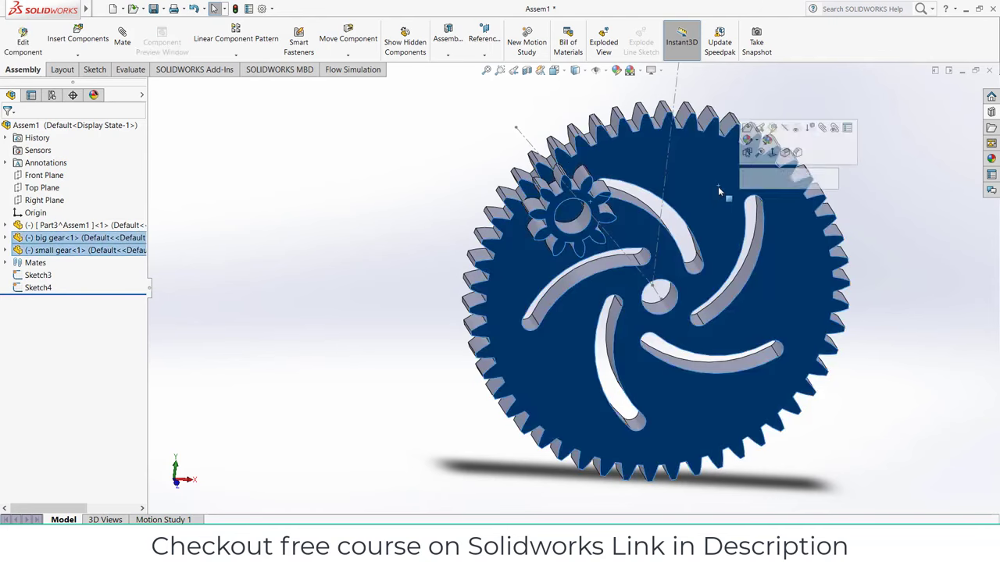
{"action": "left_click", "coordinate": [749, 181]}
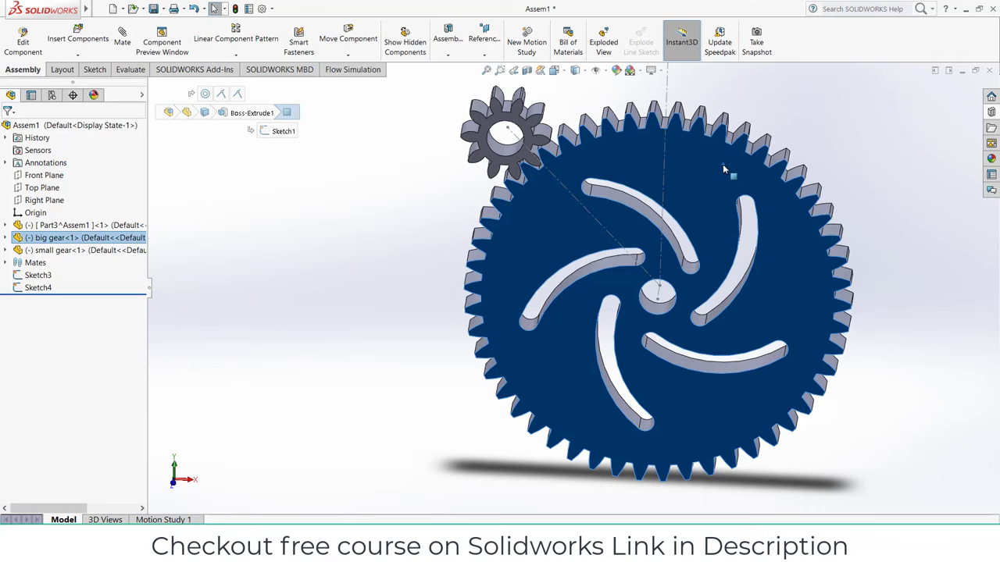
{"action": "key", "text": "ctrl+1"}
{"action": "left_click", "coordinate": [808, 221]}
Step: Set up a mechanical Gear mate between the small gear's bore and the big gear's center bore
{"action": "scroll", "coordinate": [492, 237], "scroll_direction": "up", "scroll_amount": 2}
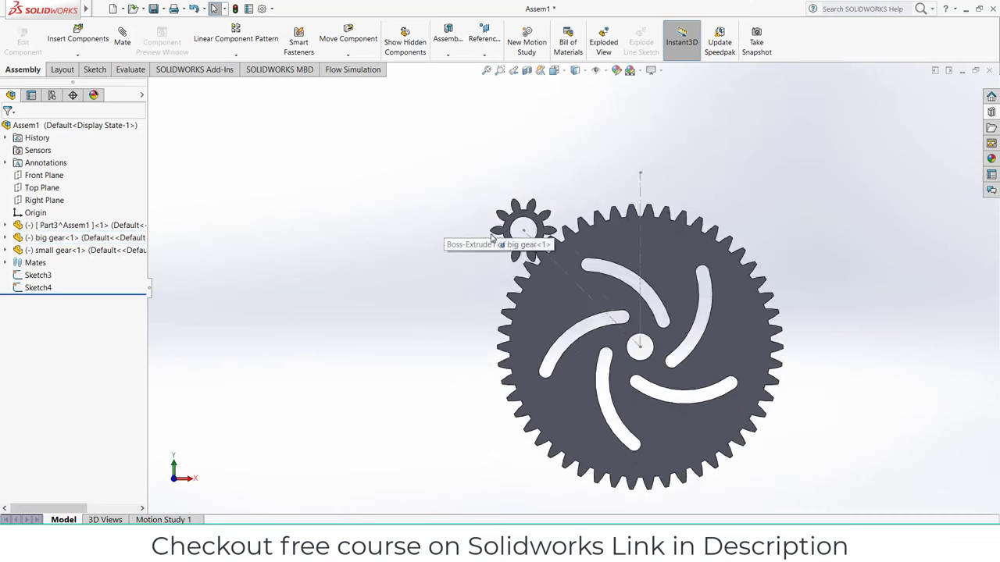
{"action": "scroll", "coordinate": [492, 237], "scroll_direction": "down", "scroll_amount": 5}
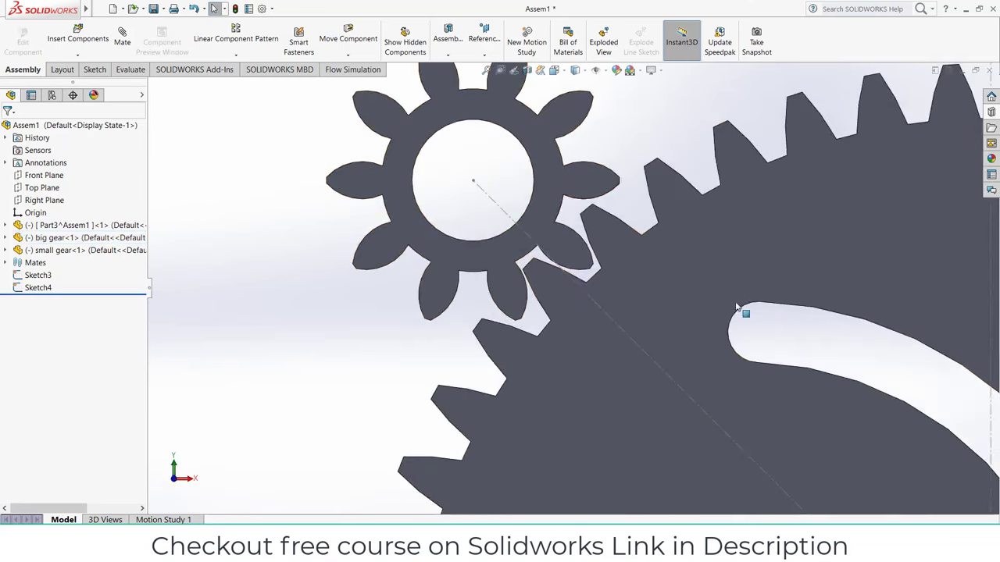
{"action": "scroll", "coordinate": [703, 304], "scroll_direction": "up", "scroll_amount": 5}
{"action": "scroll", "coordinate": [560, 356], "scroll_direction": "down", "scroll_amount": 1}
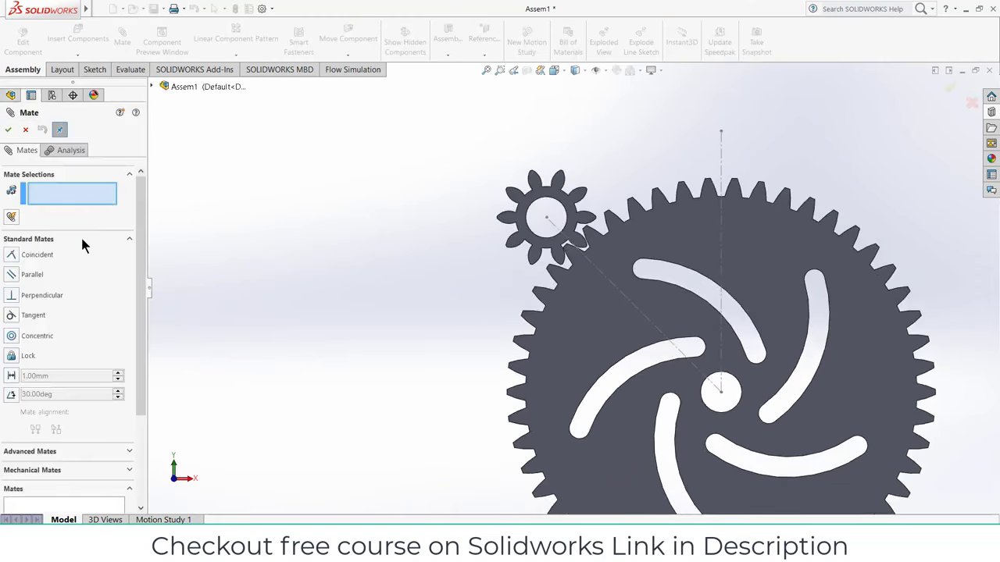
{"action": "left_click", "coordinate": [81, 239]}
{"action": "left_click", "coordinate": [62, 278]}
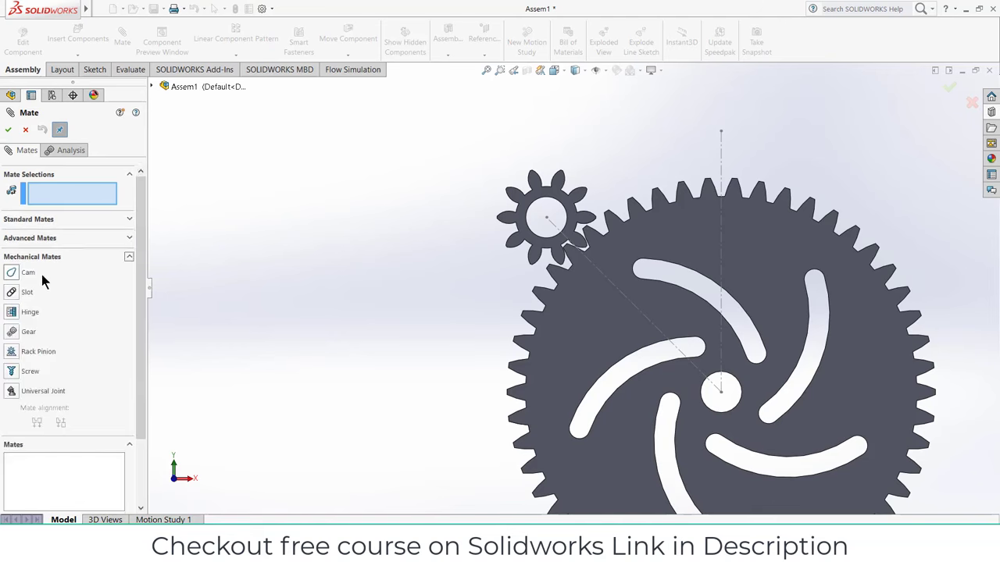
{"action": "left_click", "coordinate": [12, 332]}
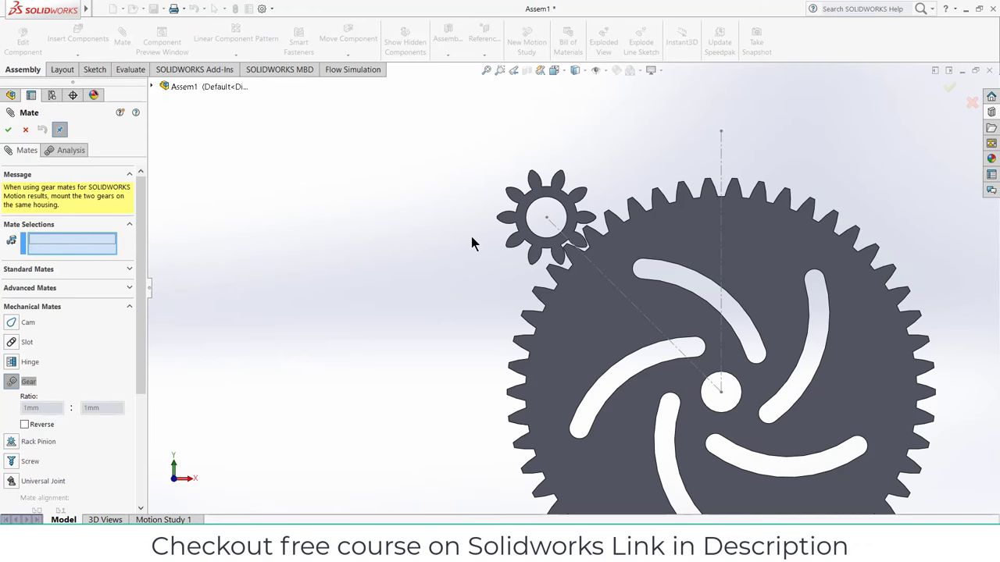
{"action": "middle_click_drag", "start_coordinate": [472, 243], "coordinate": [431, 310]}
{"action": "left_click", "coordinate": [546, 218]}
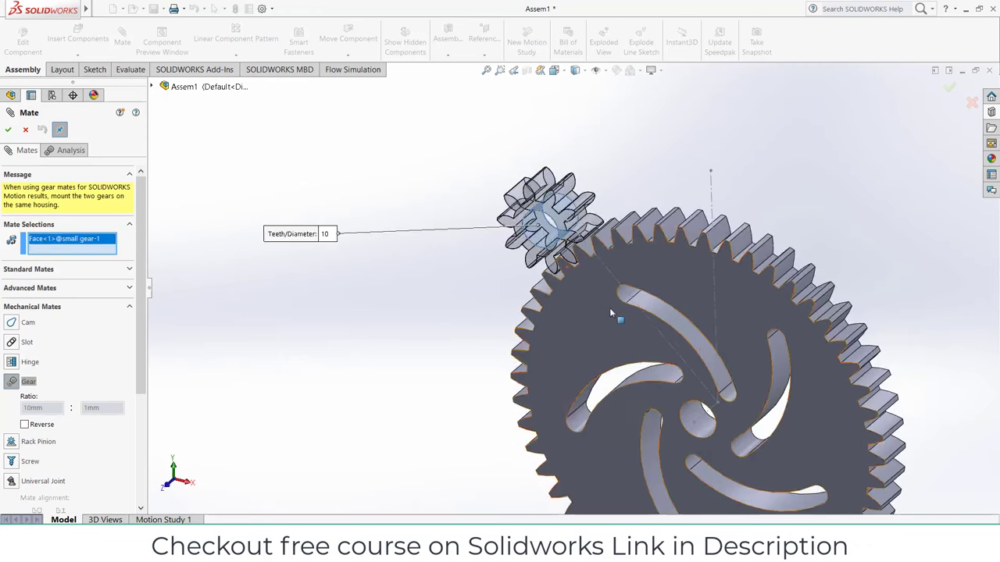
{"action": "left_click", "coordinate": [642, 361]}
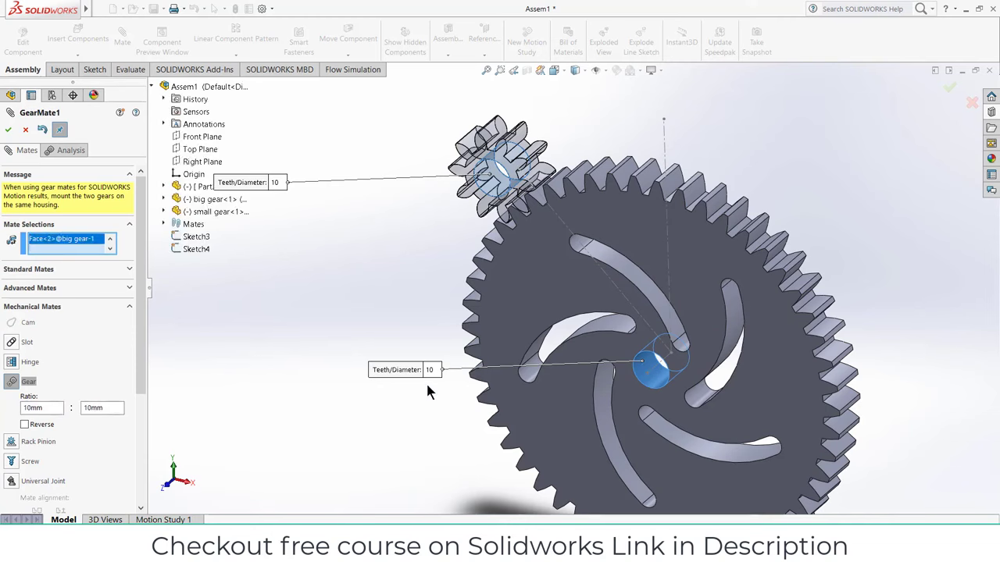
Step: Set the gear mate's tooth counts to 10 for the small gear and 50 for the big gear, and apply it
{"action": "double_click", "coordinate": [276, 183]}
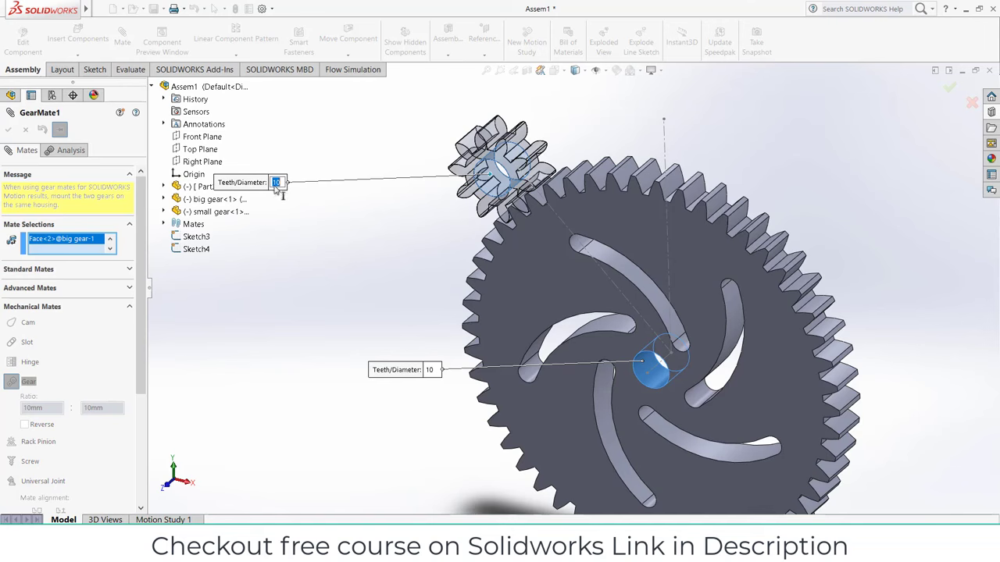
{"action": "double_click", "coordinate": [432, 370]}
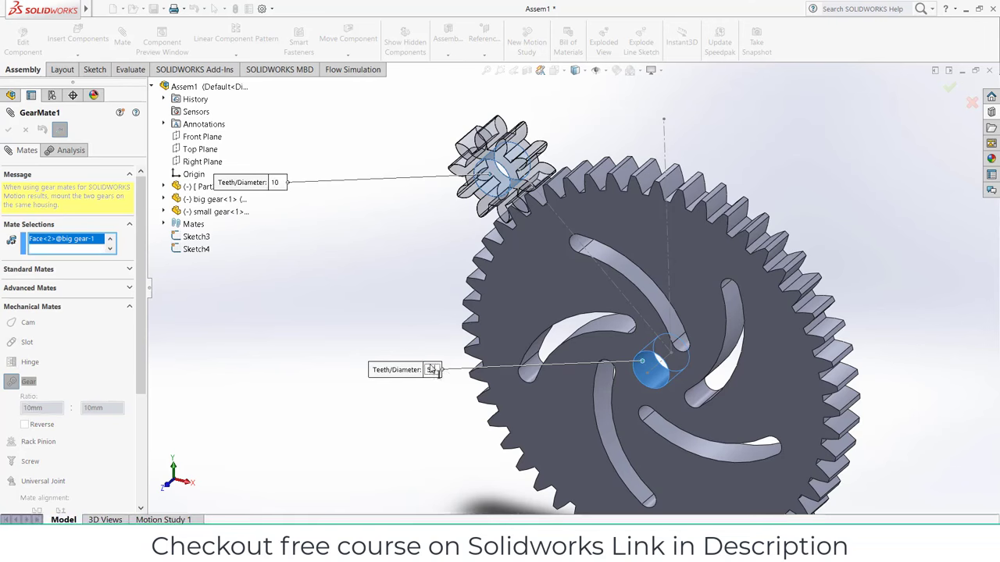
{"action": "left_click", "coordinate": [8, 129]}
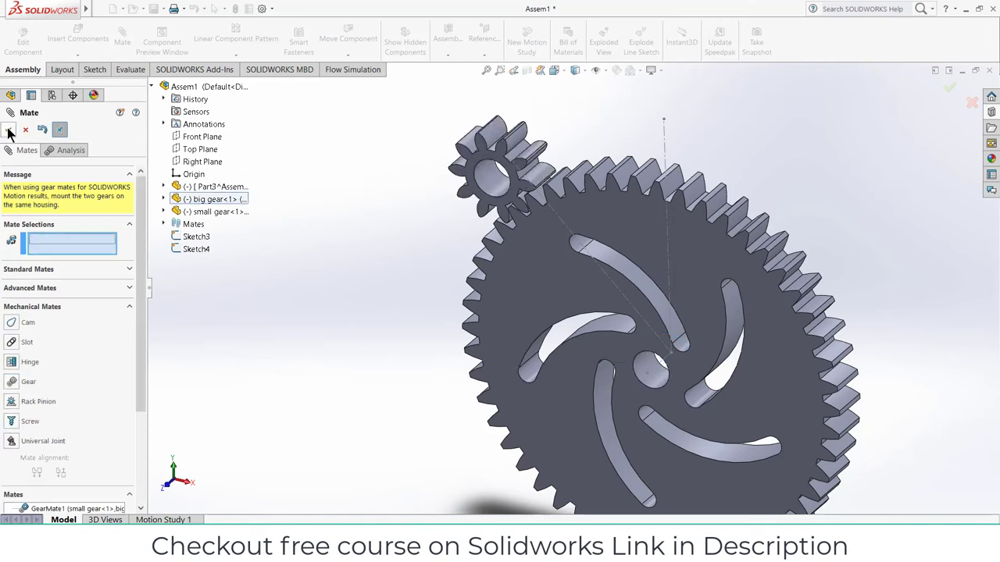
{"action": "left_click", "coordinate": [26, 129]}
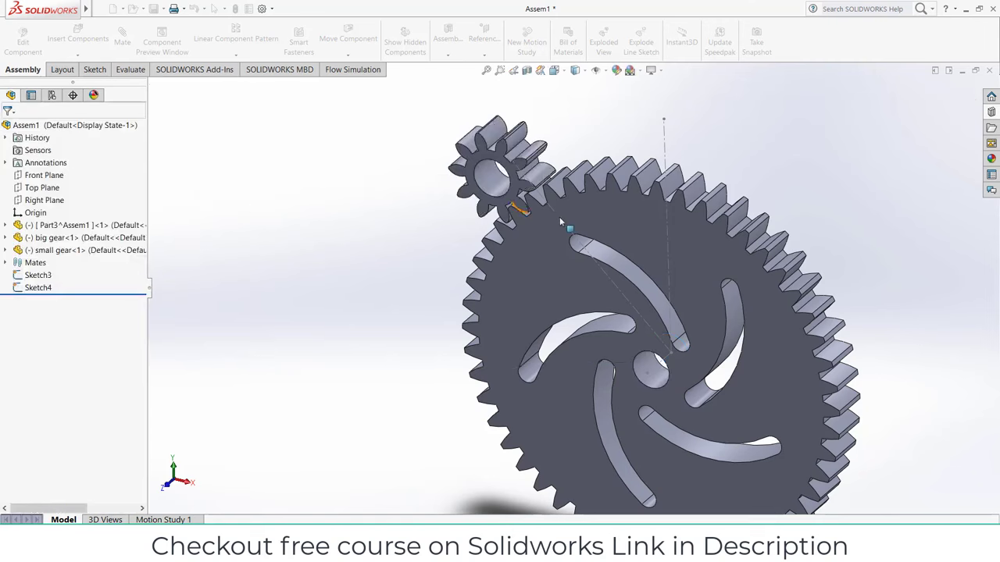
Step: Rotate the small gear in front view to check its motion with the big gear
{"action": "left_click", "coordinate": [596, 220]}
{"action": "key", "text": "ctrl+8"}
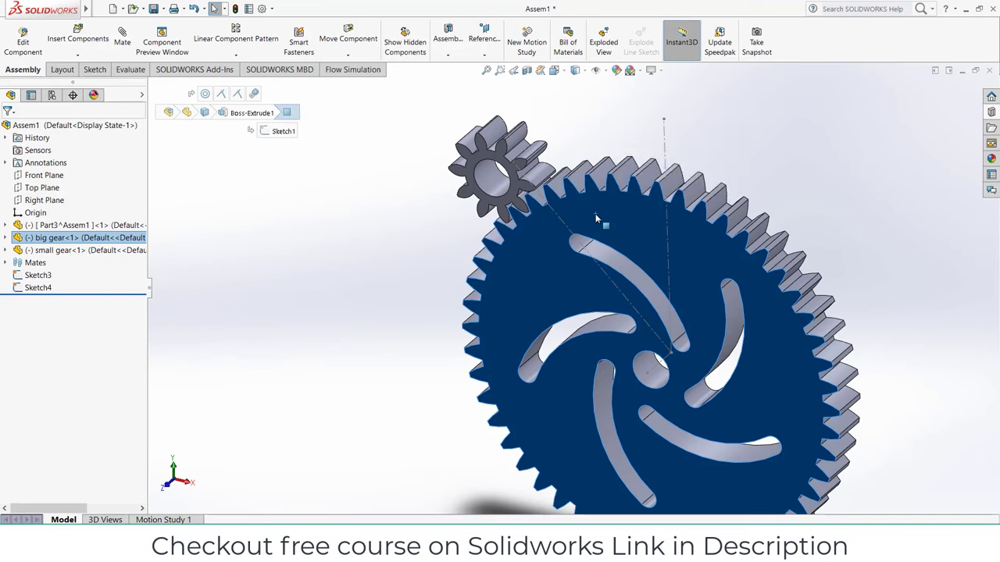
{"action": "left_click_drag", "start_coordinate": [461, 174], "coordinate": [471, 155]}
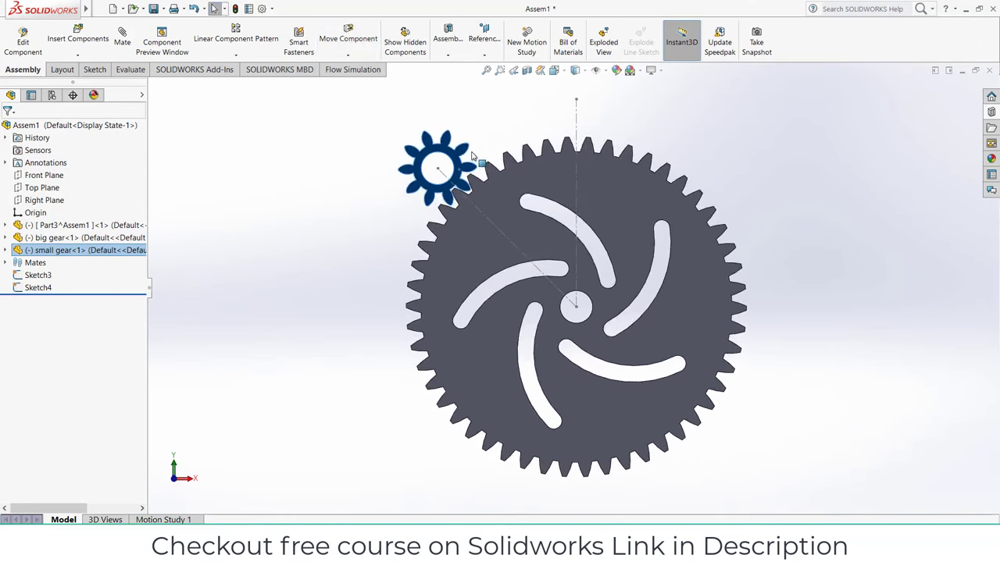
Step: Edit Part3 in the context of the assembly and start a sketch on its Front Plane
{"action": "left_click", "coordinate": [59, 225]}
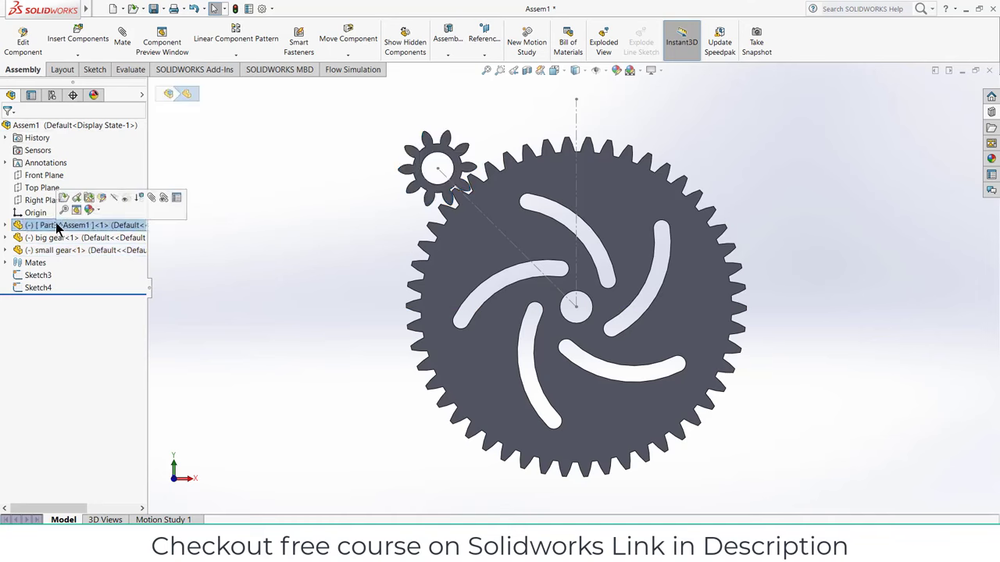
{"action": "left_click", "coordinate": [58, 226]}
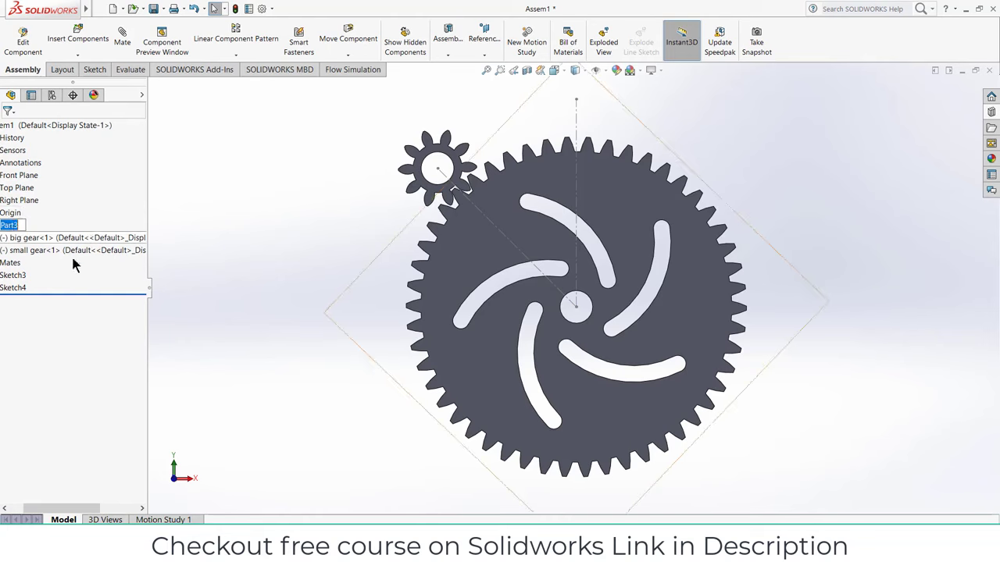
{"action": "left_click", "coordinate": [22, 43]}
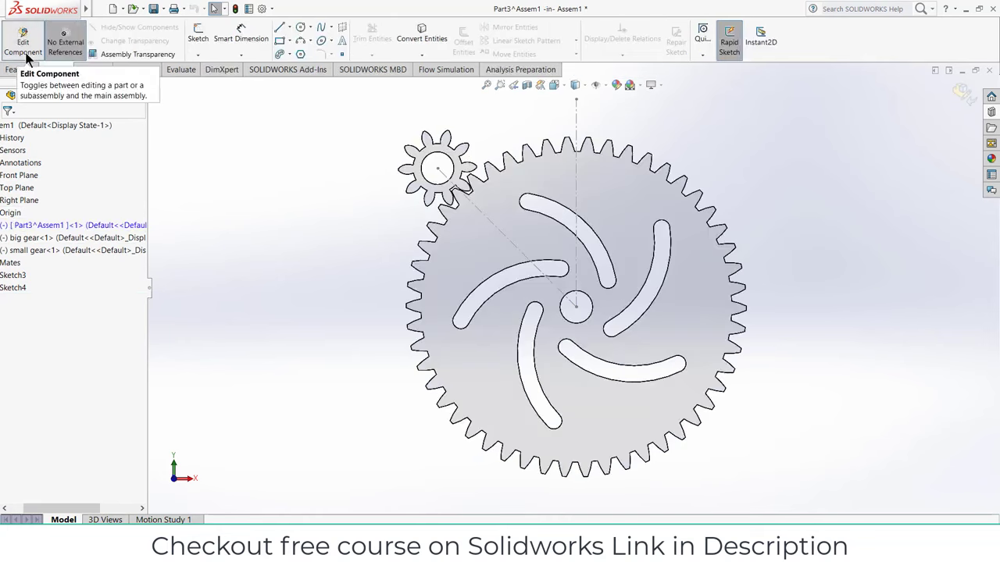
{"action": "left_click_drag", "start_coordinate": [62, 513], "coordinate": [38, 513]}
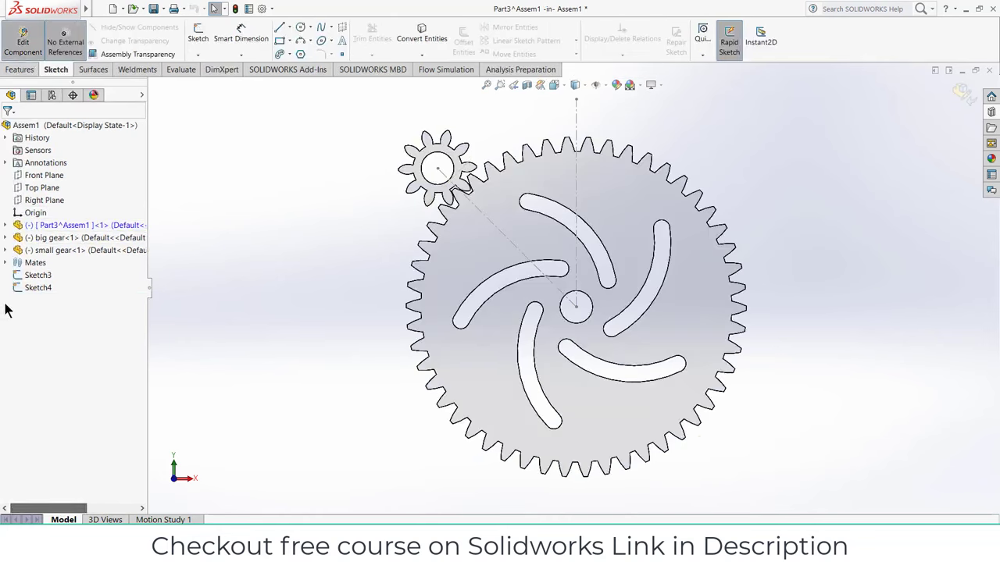
{"action": "left_click", "coordinate": [5, 225]}
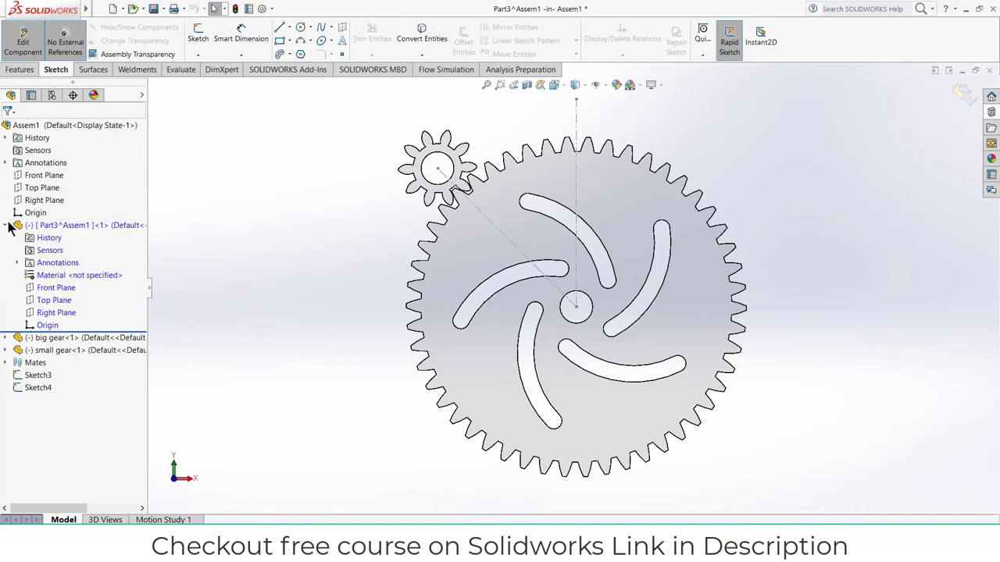
{"action": "left_click", "coordinate": [55, 290]}
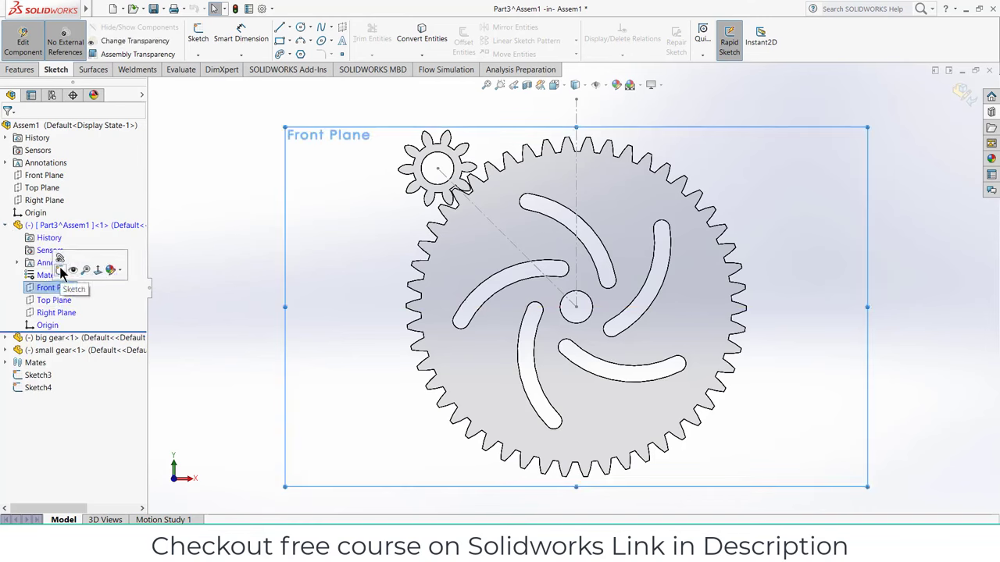
{"action": "left_click", "coordinate": [61, 270]}
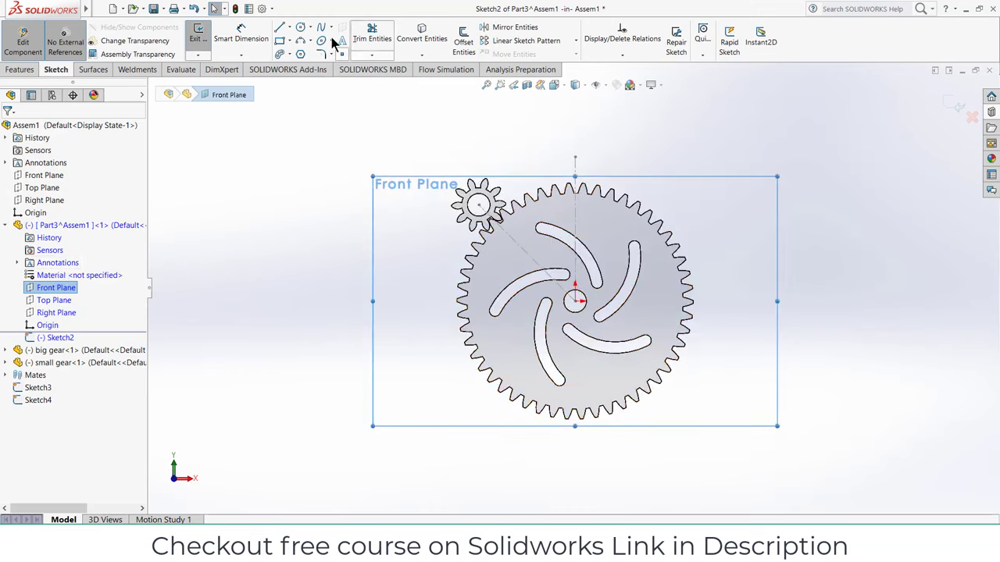
Step: Sketch a corner rectangle about 22 mm wide and 78 mm tall, extending upward from the level of the origin
{"action": "left_click", "coordinate": [279, 40]}
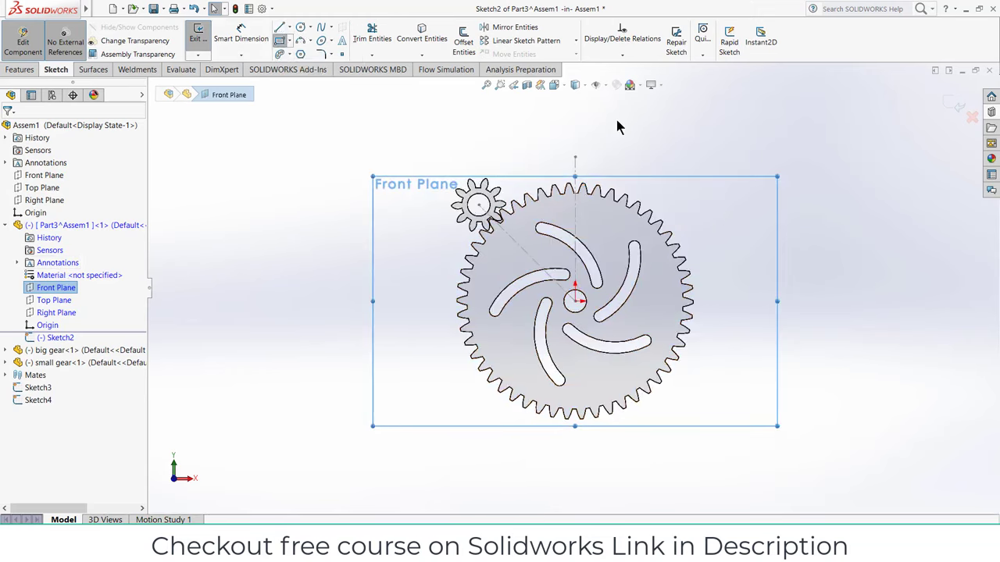
{"action": "left_click", "coordinate": [548, 124]}
{"action": "left_click", "coordinate": [598, 301]}
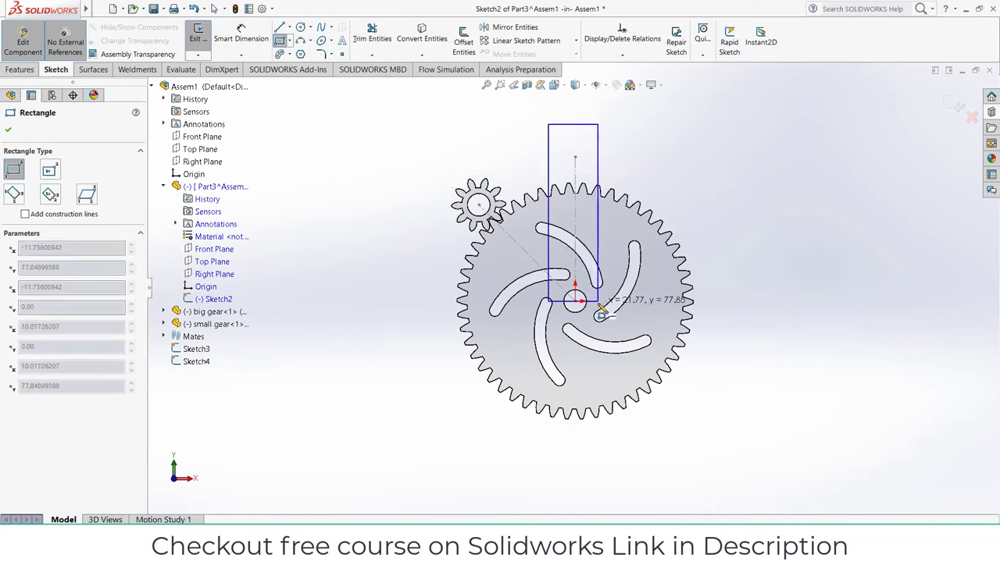
Step: Dimension the rectangle's top edge and set its width to 25 mm
{"action": "key", "text": "d"}
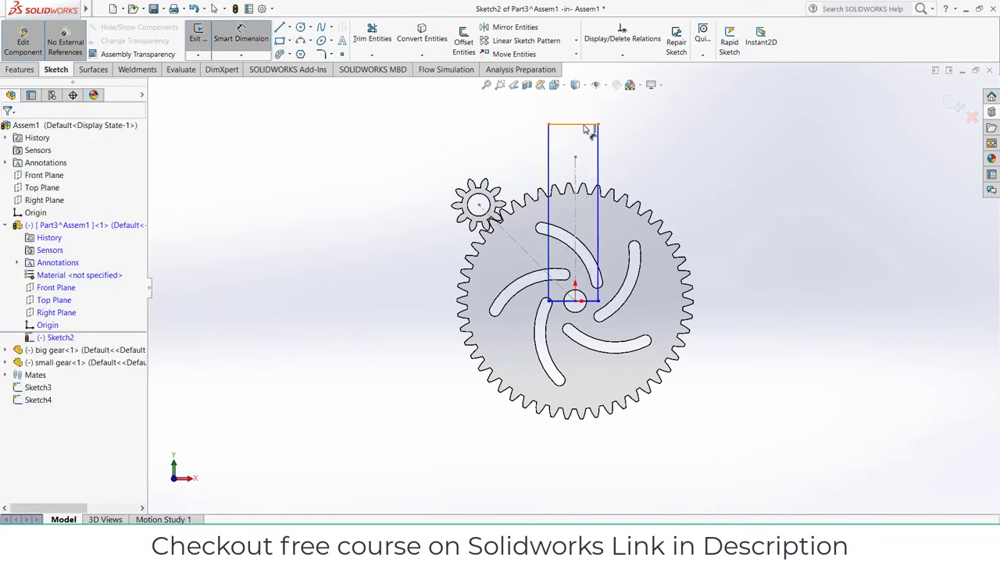
{"action": "left_click", "coordinate": [584, 130]}
{"action": "left_click", "coordinate": [585, 116]}
{"action": "type", "text": "25"}
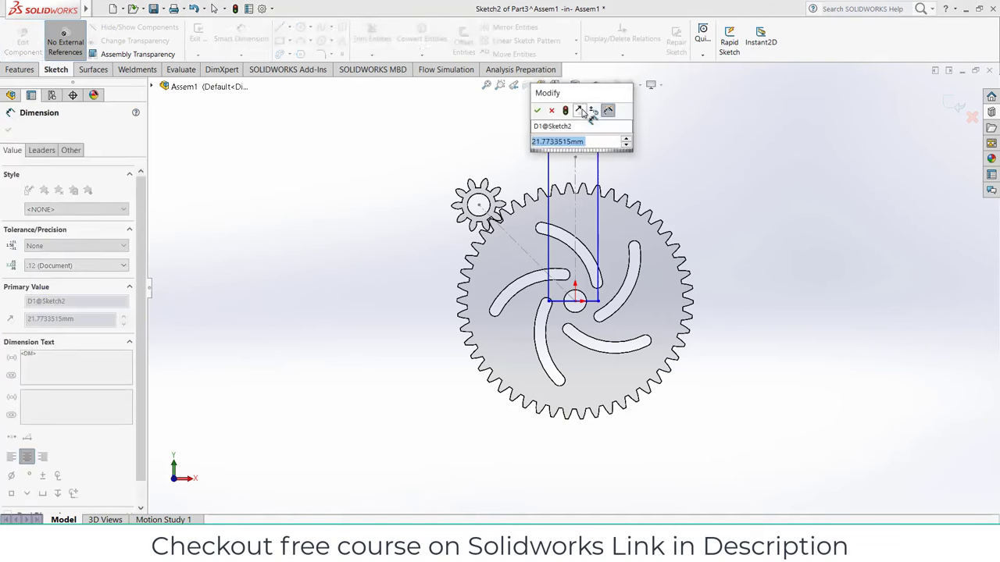
{"action": "key", "text": "Return"}
{"action": "key", "text": "Escape"}
Step: Dimension the rectangle's long vertical edge and set its height to 80 mm
{"action": "left_click", "coordinate": [598, 179]}
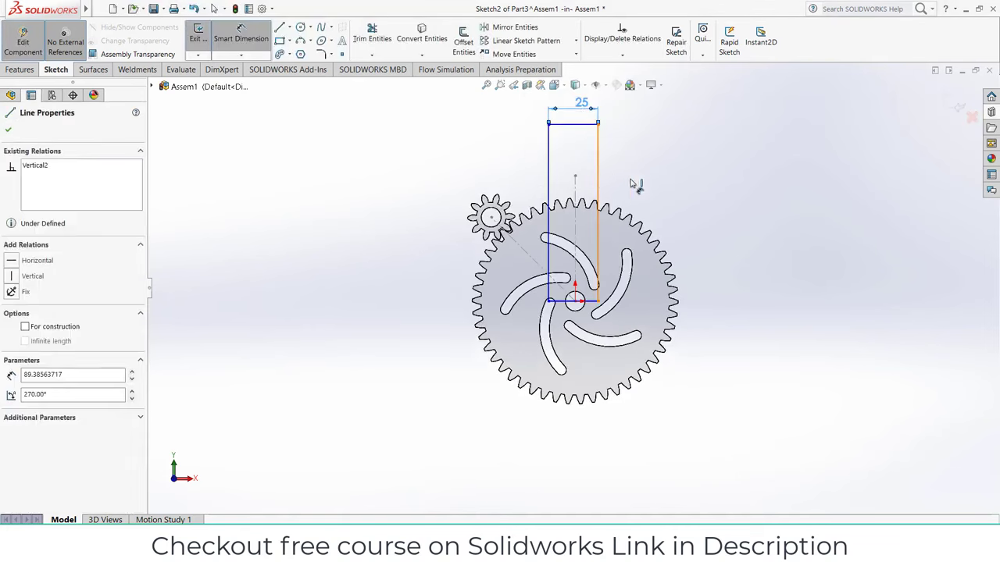
{"action": "left_click", "coordinate": [635, 182]}
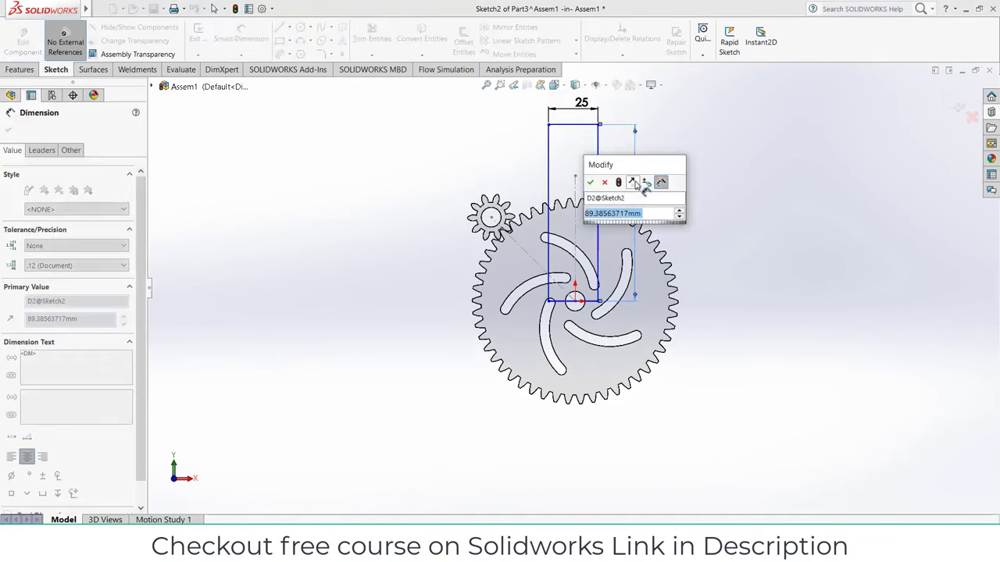
{"action": "type", "text": "80"}
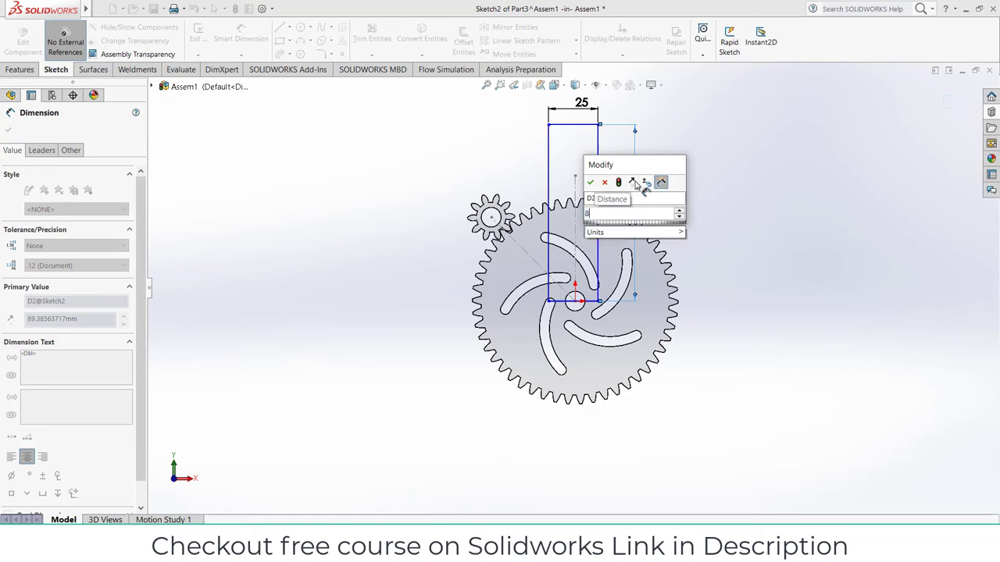
{"action": "key", "text": "Return"}
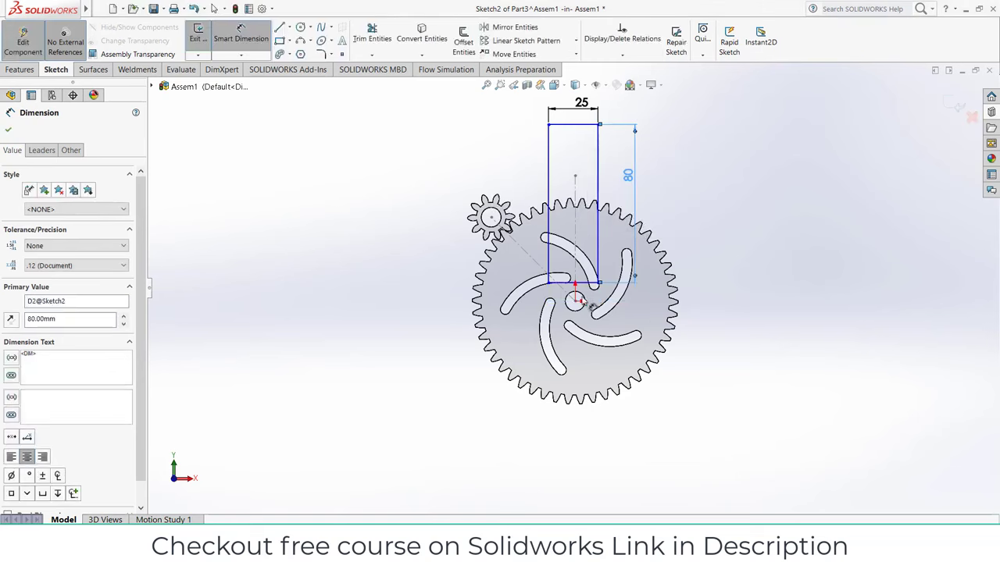
Step: Dimension the distance between the rectangle's bottom edge and the origin and set it to 0 mm
{"action": "scroll", "coordinate": [591, 305], "scroll_direction": "down", "scroll_amount": 2}
{"action": "left_click", "coordinate": [574, 277]}
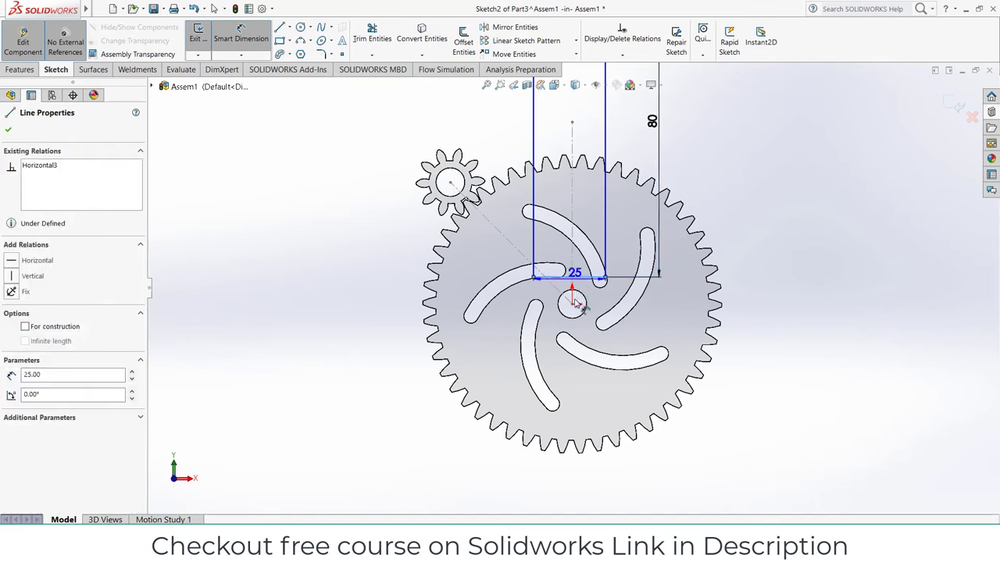
{"action": "left_click", "coordinate": [571, 303]}
{"action": "left_click", "coordinate": [545, 291]}
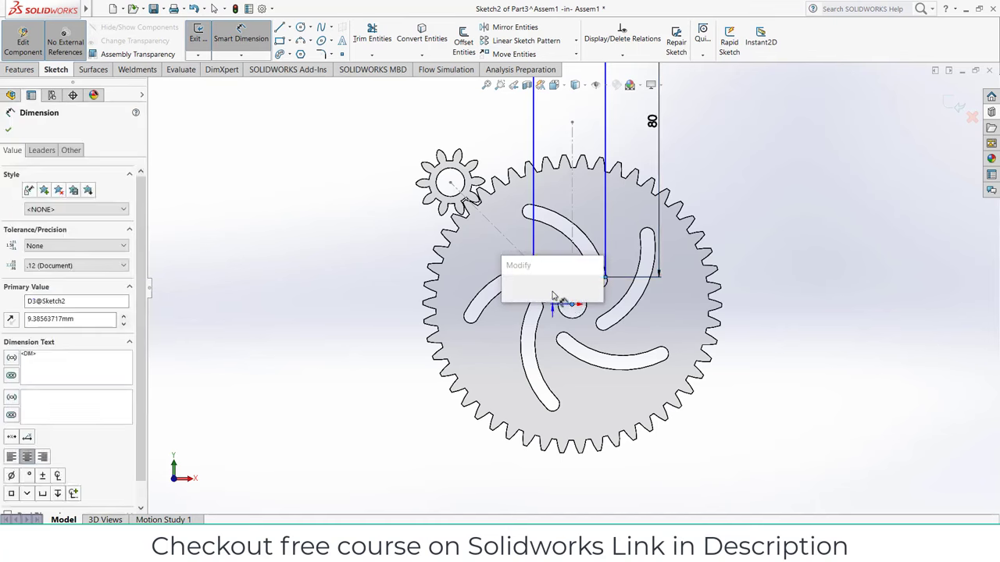
{"action": "key", "text": "Return"}
Step: Change the rectangle's height dimension to 100 mm
{"action": "scroll", "coordinate": [613, 234], "scroll_direction": "up", "scroll_amount": 2}
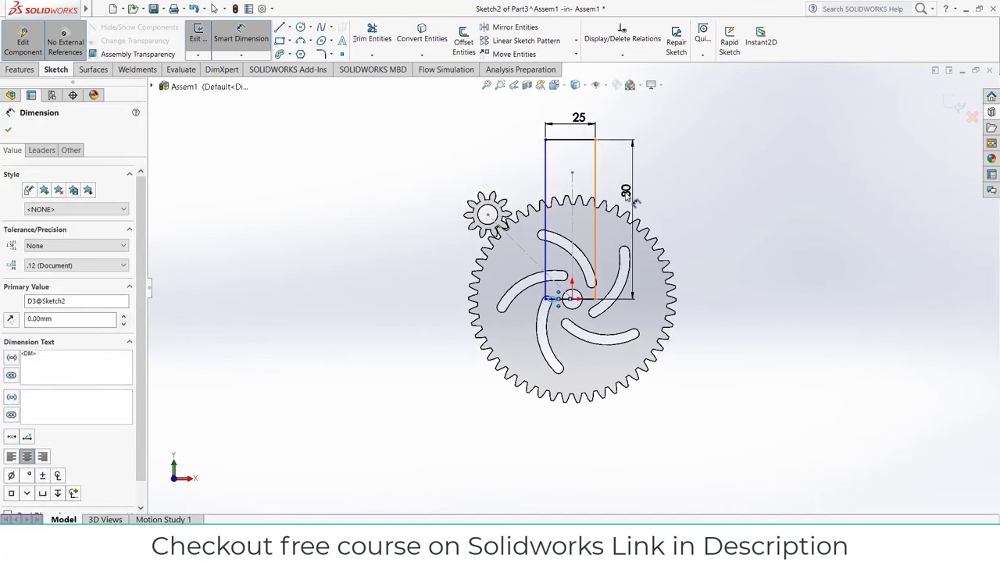
{"action": "left_click", "coordinate": [635, 202]}
{"action": "type", "text": "100"}
{"action": "key", "text": "Return"}
{"action": "key", "text": "f"}
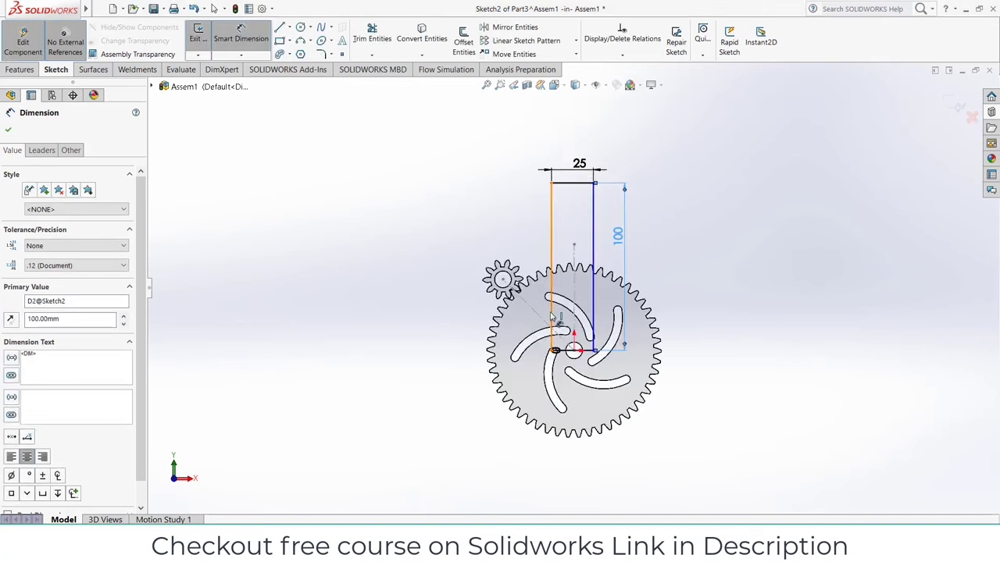
Step: Dimension the distance from the rectangle's left edge to the origin and set it to 25/2 mm
{"action": "left_click", "coordinate": [551, 315]}
{"action": "left_click", "coordinate": [574, 351]}
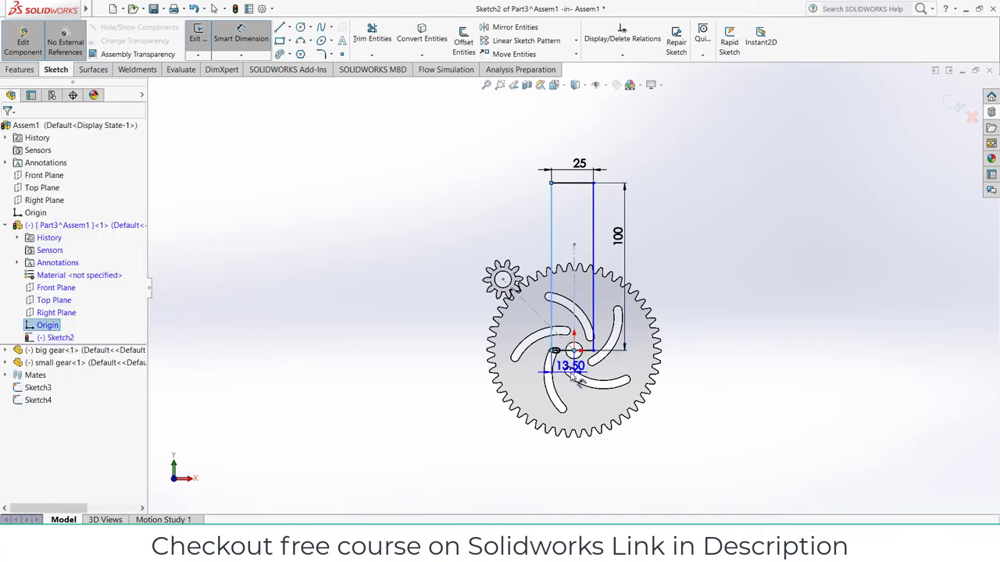
{"action": "left_click", "coordinate": [578, 380]}
{"action": "type", "text": "25/"}
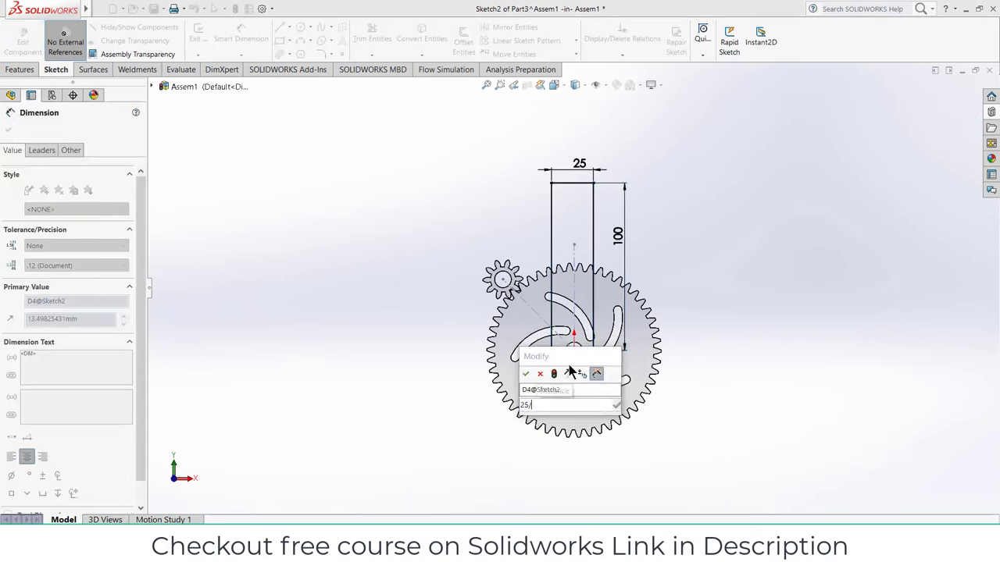
{"action": "type", "text": "2"}
{"action": "key", "text": "Return"}
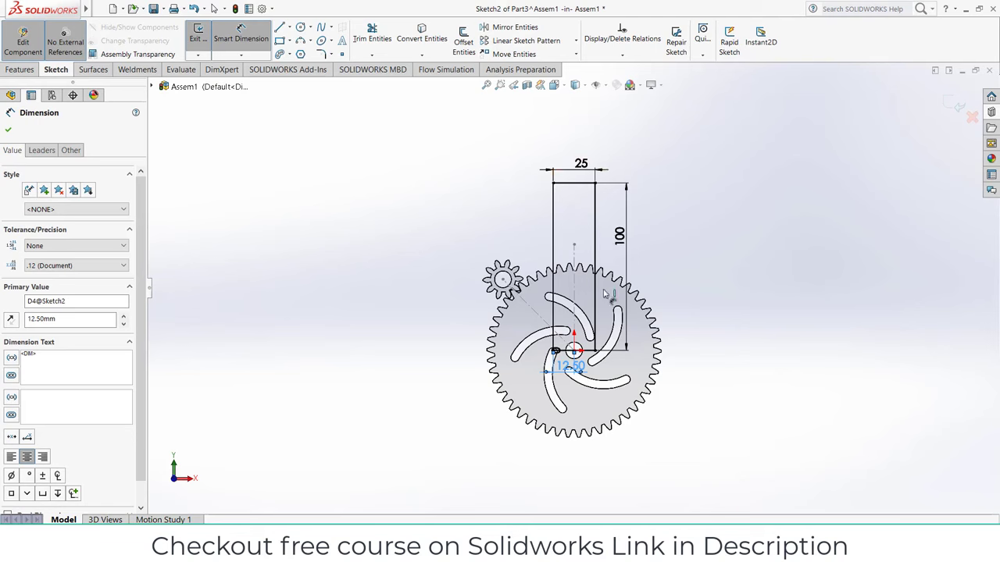
Step: Circular-pattern the rectangle's two long edges and outer short edge about the origin with 5 equally spaced instances over 360 degrees
{"action": "left_click", "coordinate": [576, 40]}
{"action": "left_click", "coordinate": [574, 67]}
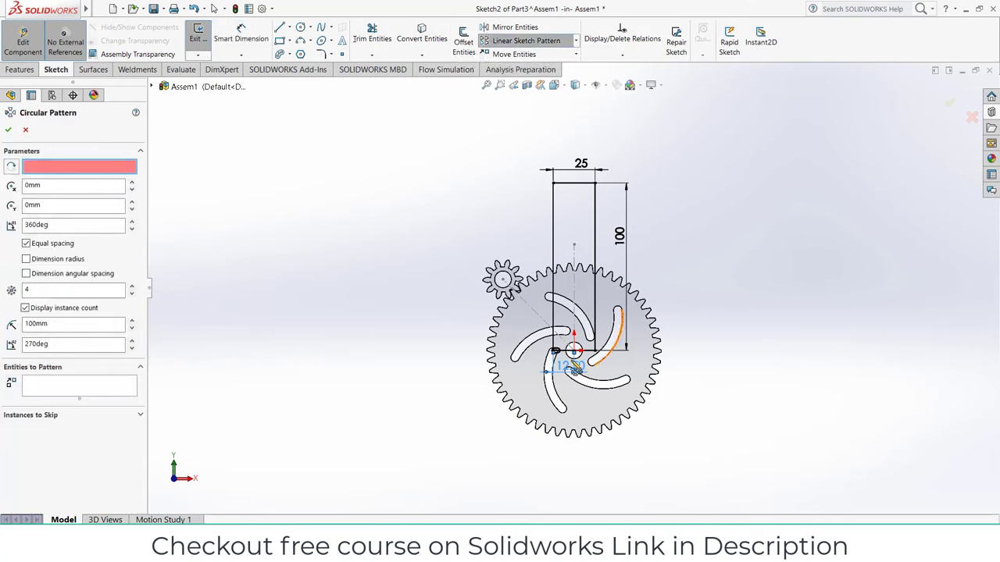
{"action": "left_click", "coordinate": [575, 351]}
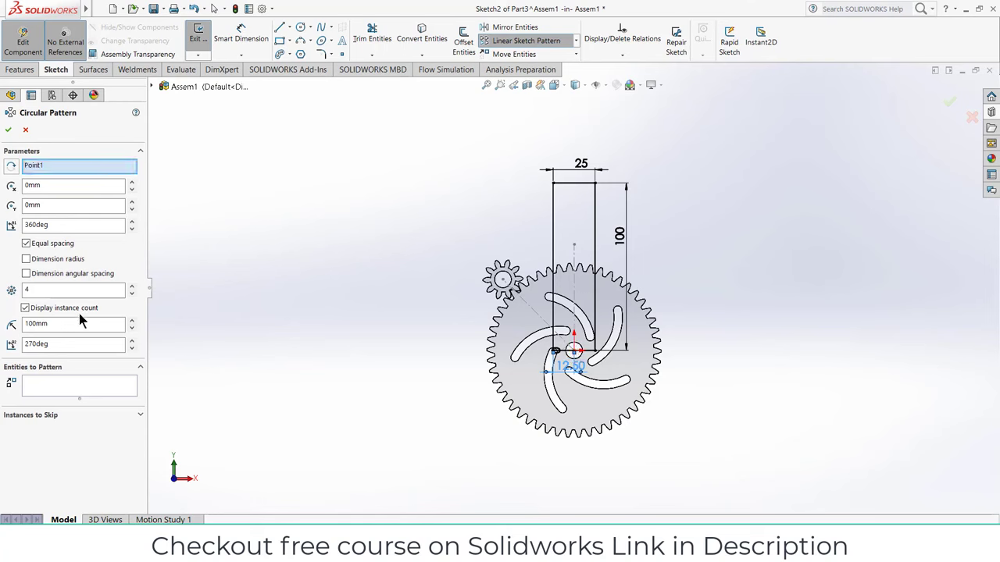
{"action": "left_click", "coordinate": [79, 388]}
{"action": "left_click", "coordinate": [554, 196]}
{"action": "left_click", "coordinate": [579, 183]}
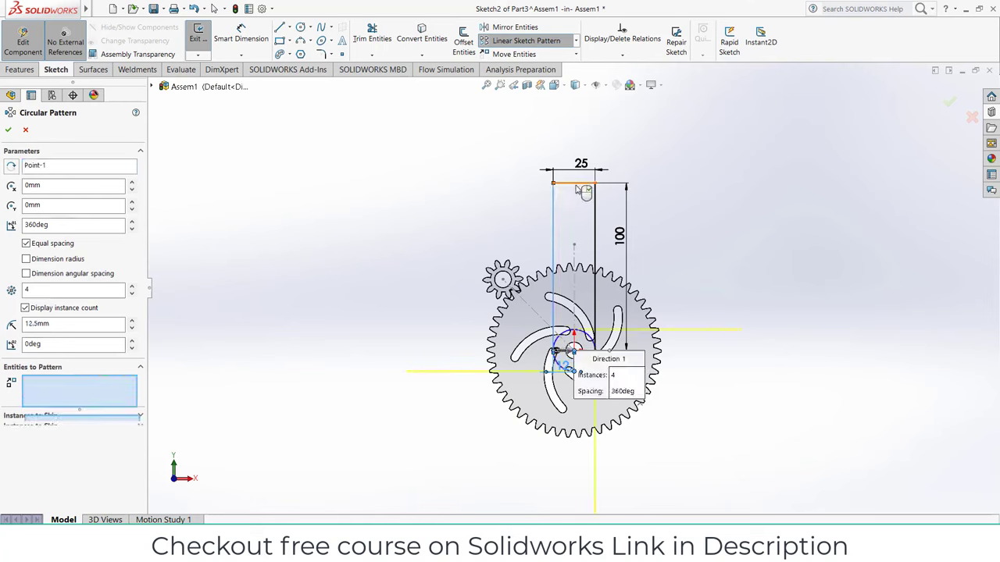
{"action": "left_click", "coordinate": [595, 223]}
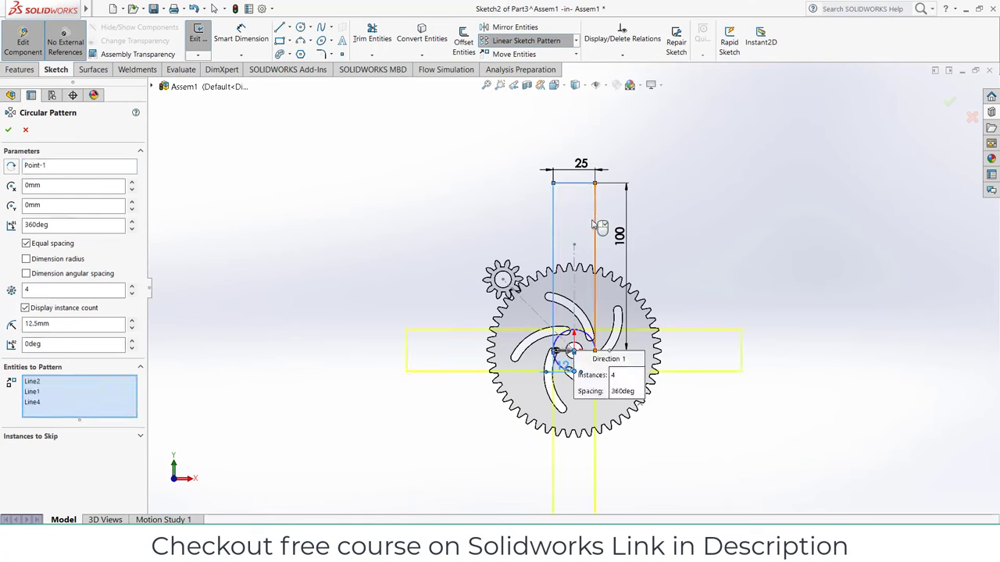
{"action": "left_click", "coordinate": [132, 286]}
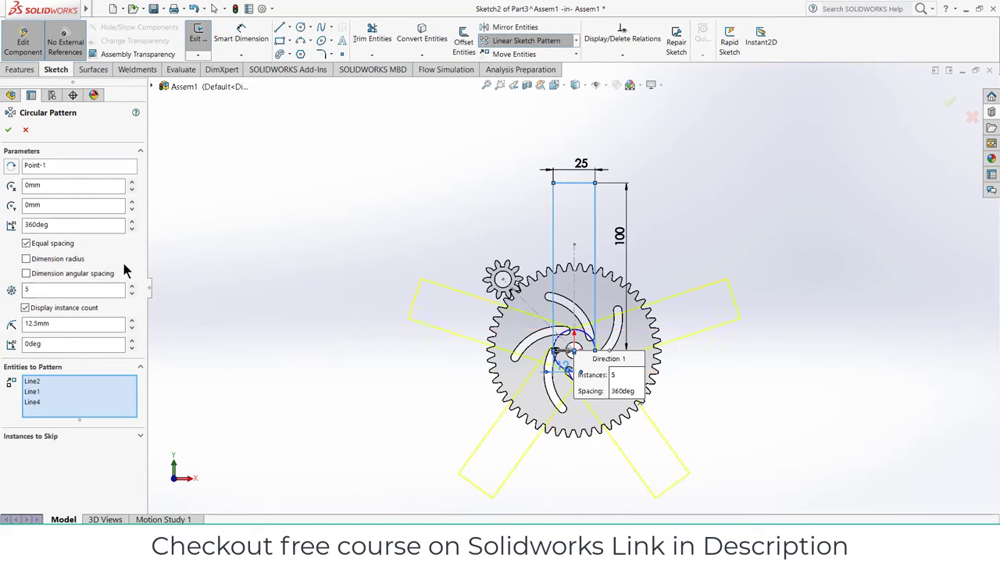
{"action": "left_click", "coordinate": [7, 131]}
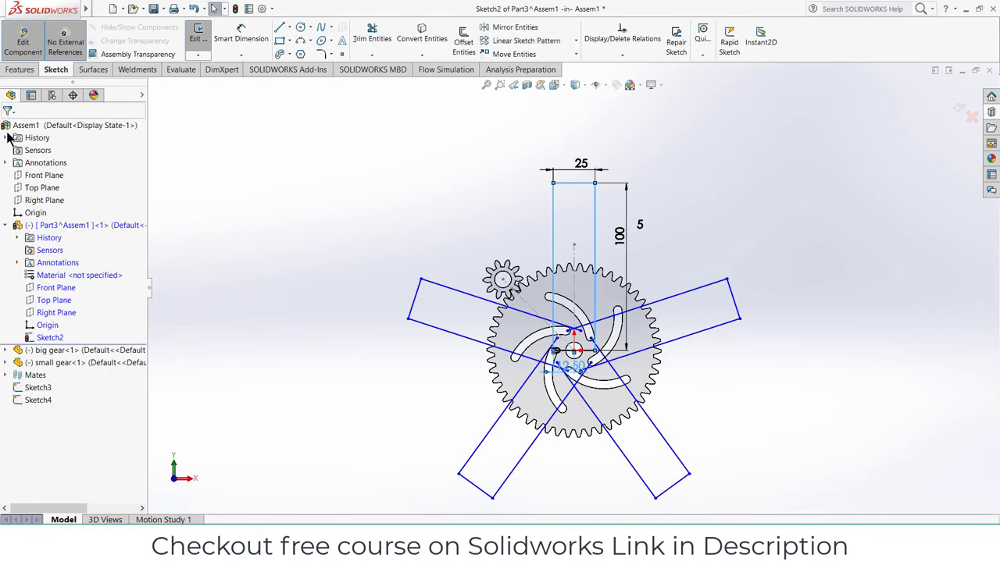
Step: Trim away all overlapping line segments around the gear centre to leave one continuous five-armed outline
{"action": "left_click", "coordinate": [372, 35]}
{"action": "scroll", "coordinate": [512, 346], "scroll_direction": "down", "scroll_amount": 5}
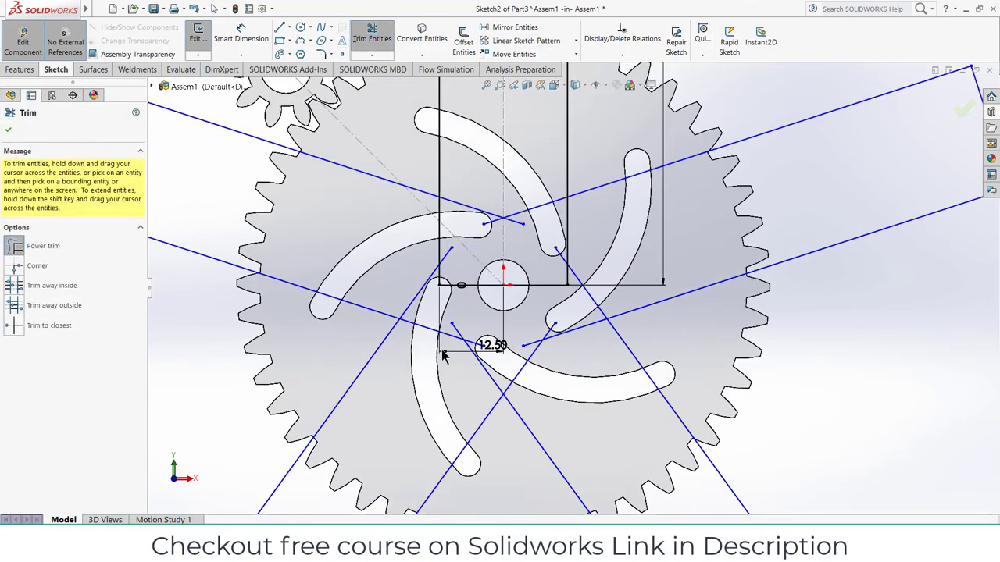
{"action": "left_click_drag", "start_coordinate": [426, 341], "coordinate": [413, 292]}
{"action": "mouse_move", "coordinate": [448, 262]}
{"action": "left_mouse_down"}
{"action": "mouse_move", "coordinate": [450, 292]}
{"action": "mouse_move", "coordinate": [440, 290]}
{"action": "mouse_move", "coordinate": [462, 270]}
{"action": "left_mouse_up"}
{"action": "mouse_move", "coordinate": [486, 211]}
{"action": "left_mouse_down"}
{"action": "mouse_move", "coordinate": [507, 226]}
{"action": "mouse_move", "coordinate": [491, 223]}
{"action": "mouse_move", "coordinate": [451, 278]}
{"action": "mouse_move", "coordinate": [429, 278]}
{"action": "mouse_move", "coordinate": [568, 221]}
{"action": "mouse_move", "coordinate": [603, 248]}
{"action": "mouse_move", "coordinate": [549, 283]}
{"action": "left_mouse_up"}
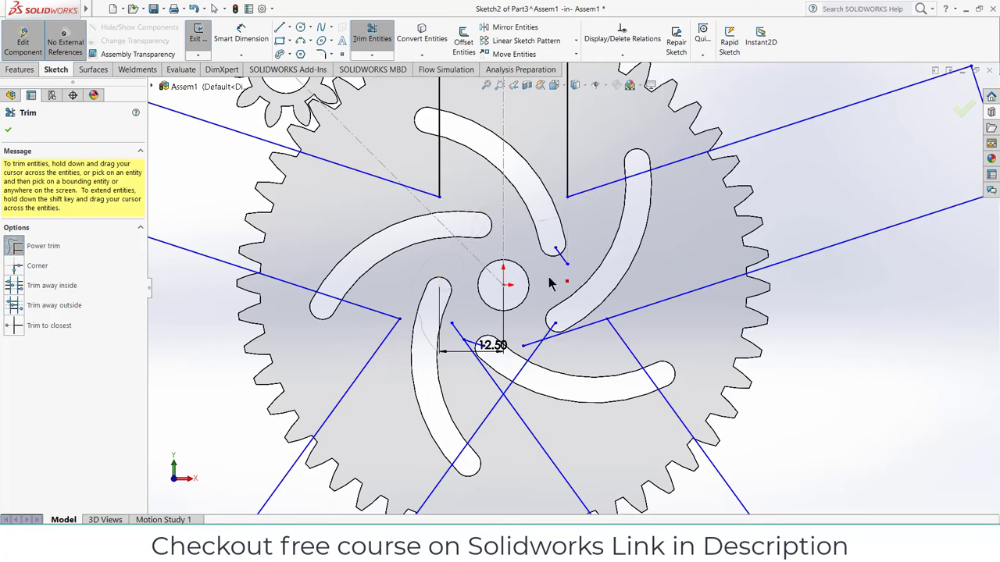
{"action": "left_click_drag", "start_coordinate": [556, 342], "coordinate": [539, 342]}
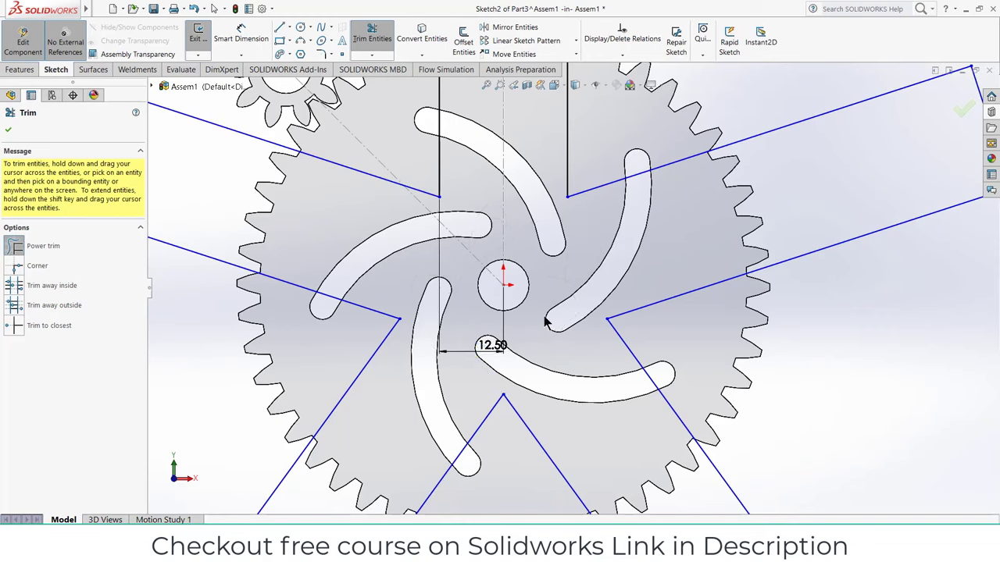
{"action": "scroll", "coordinate": [545, 321], "scroll_direction": "up", "scroll_amount": 5}
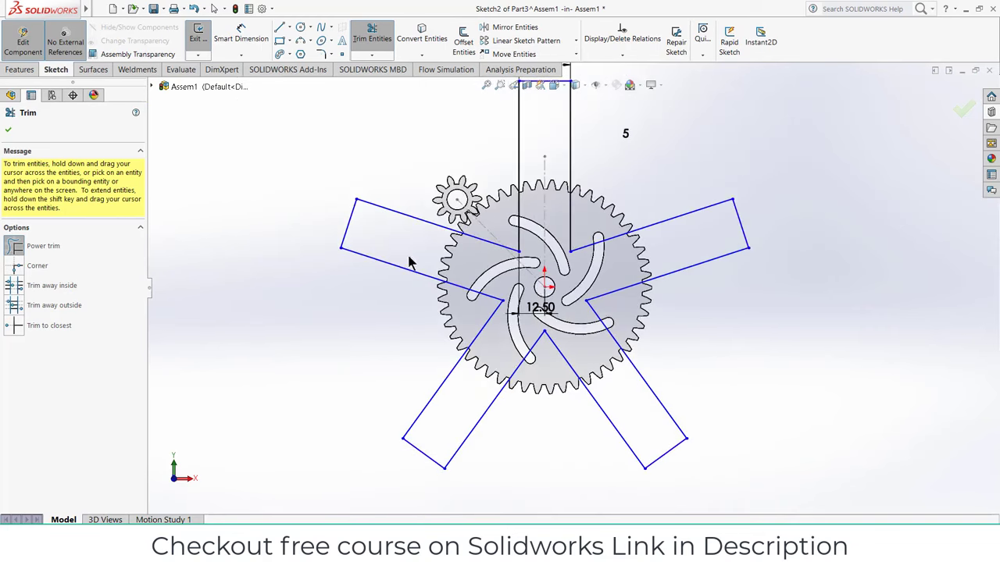
{"action": "left_click", "coordinate": [21, 69]}
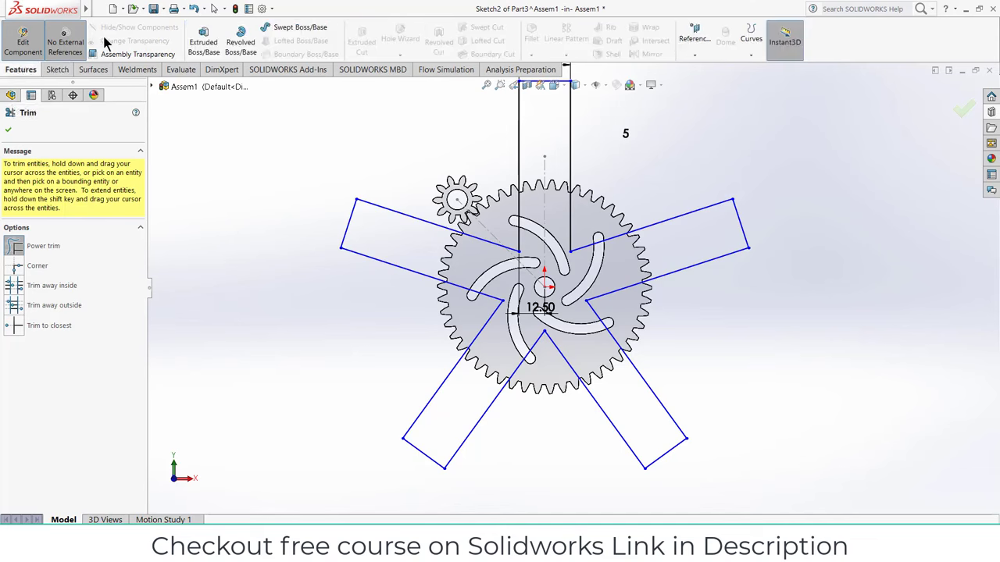
{"action": "left_click", "coordinate": [200, 45]}
{"action": "middle_click_drag", "start_coordinate": [318, 242], "coordinate": [324, 194]}
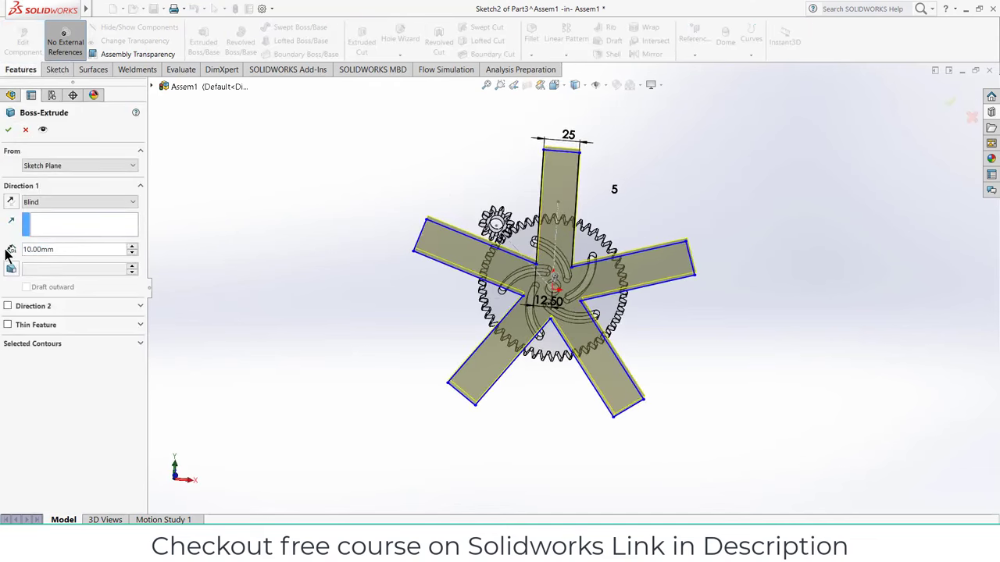
{"action": "type", "text": "20"}
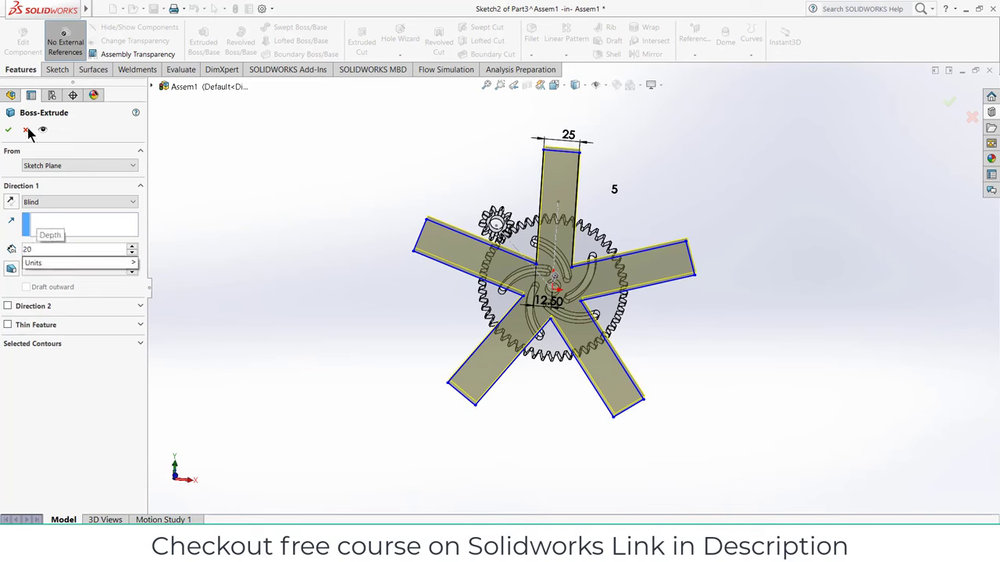
{"action": "key", "text": "Return"}
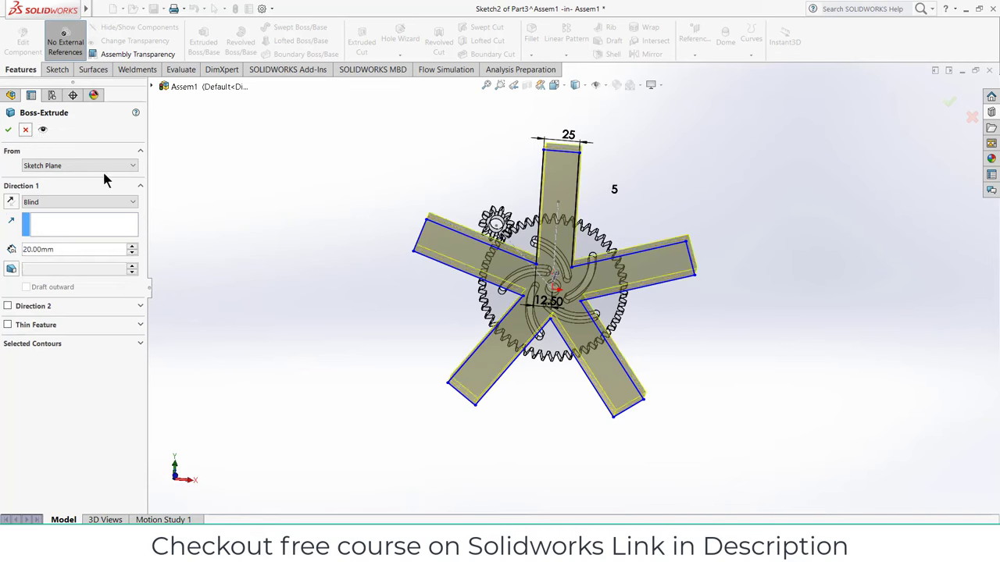
{"action": "left_click", "coordinate": [23, 129]}
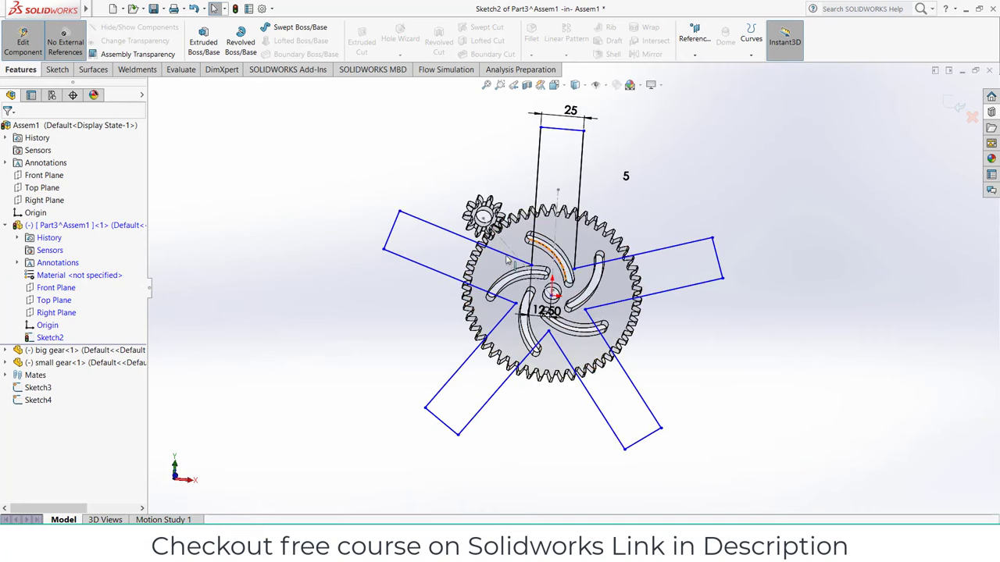
Step: Add 10 mm sketch fillets to the five inner corners where the arms meet
{"action": "left_click", "coordinate": [57, 69]}
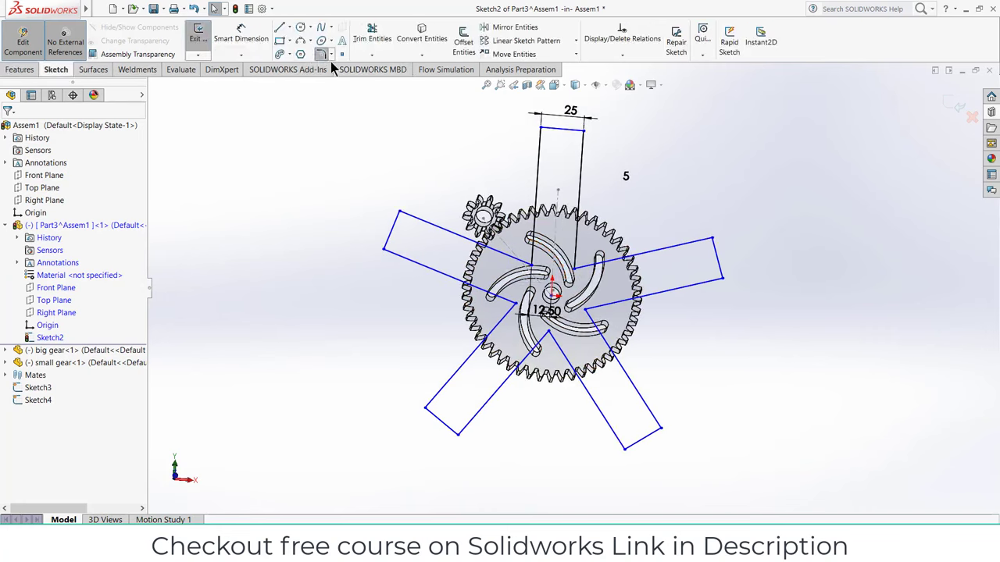
{"action": "left_click", "coordinate": [321, 54]}
{"action": "left_click", "coordinate": [500, 297]}
{"action": "left_click", "coordinate": [503, 326]}
{"action": "left_click", "coordinate": [524, 257]}
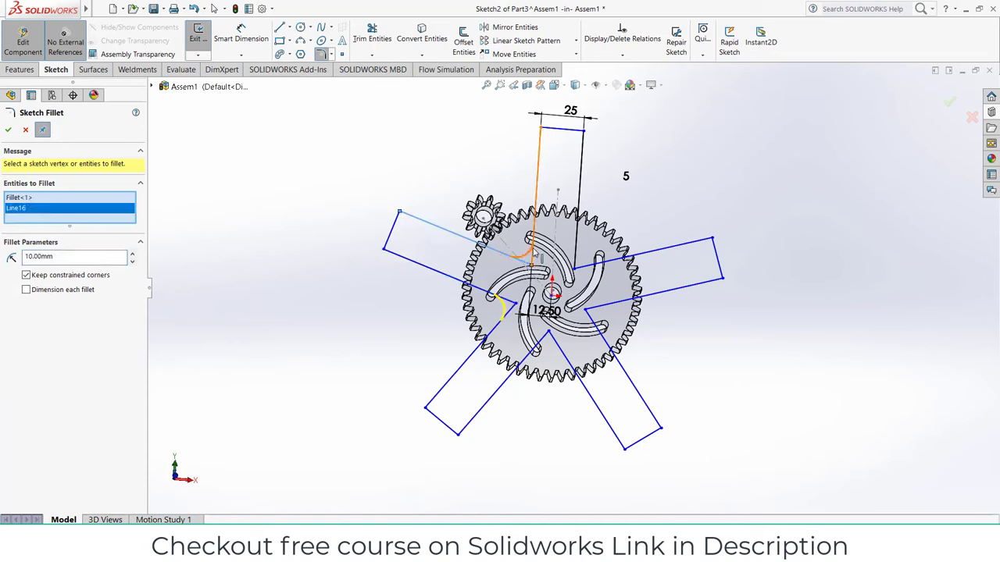
{"action": "left_click", "coordinate": [538, 234]}
{"action": "left_click", "coordinate": [579, 250]}
{"action": "left_click", "coordinate": [592, 266]}
{"action": "left_click", "coordinate": [625, 301]}
{"action": "left_click", "coordinate": [605, 334]}
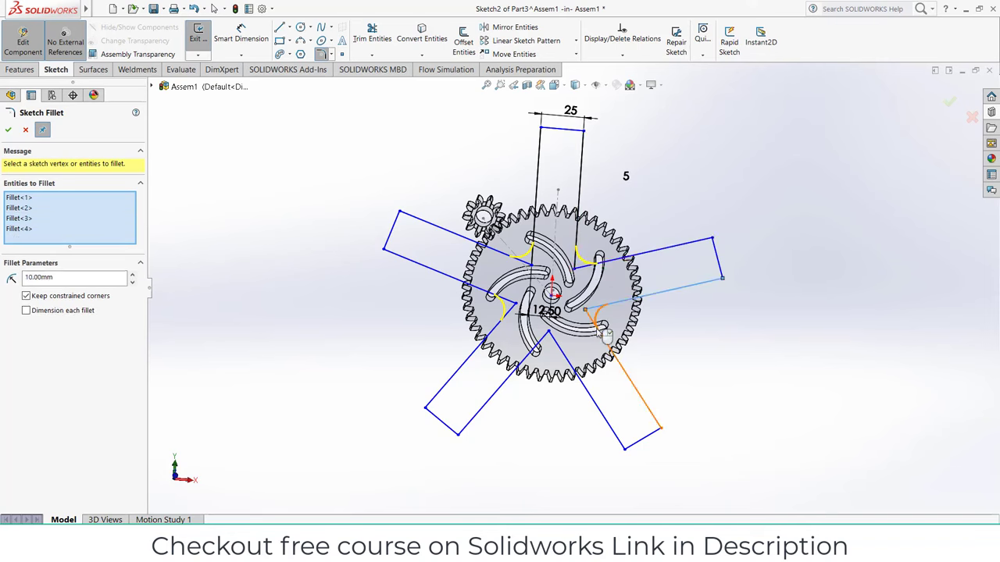
{"action": "left_click", "coordinate": [530, 351]}
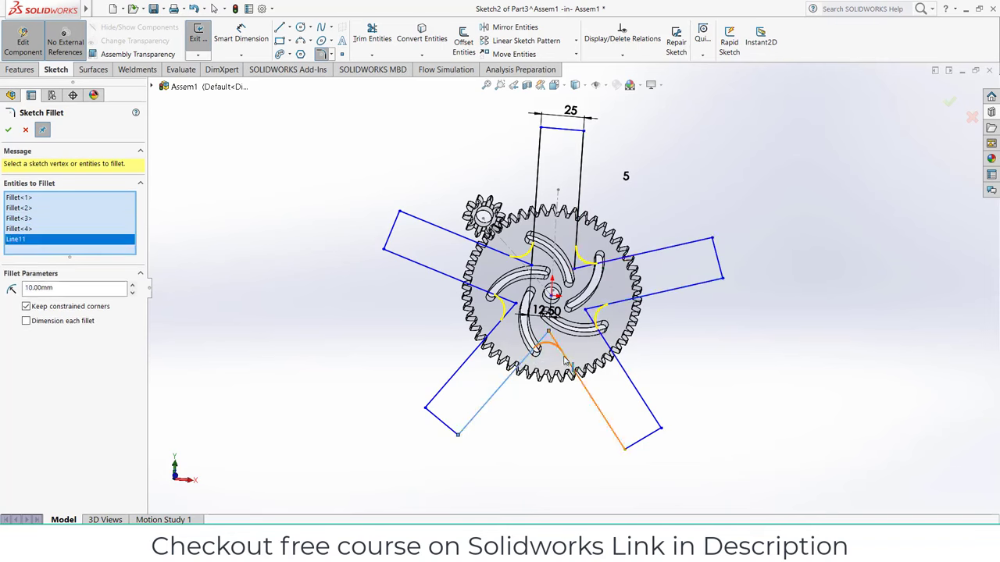
{"action": "left_click", "coordinate": [8, 131]}
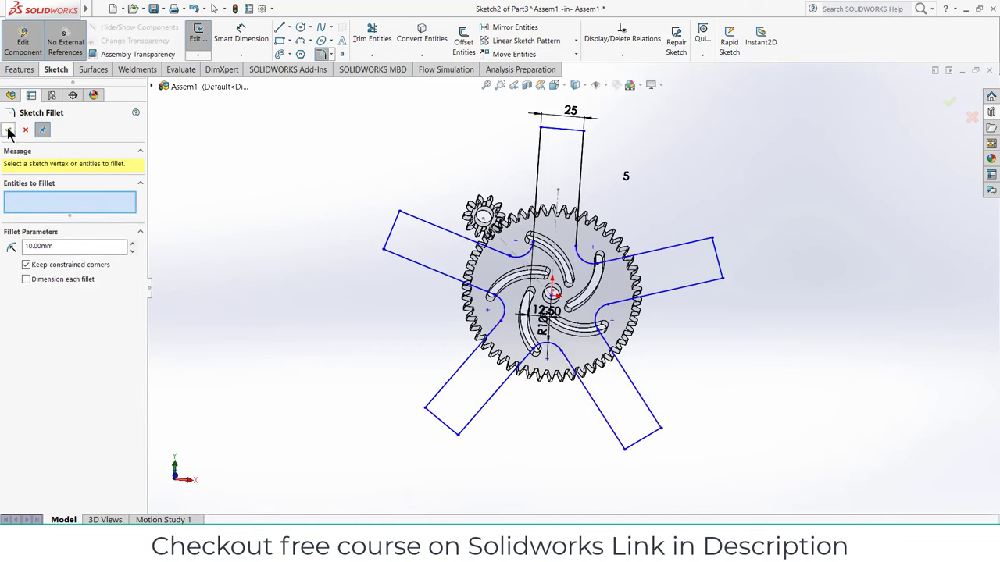
Step: Extrude the filleted five-armed profile 20 mm as a blind boss
{"action": "left_click", "coordinate": [17, 69]}
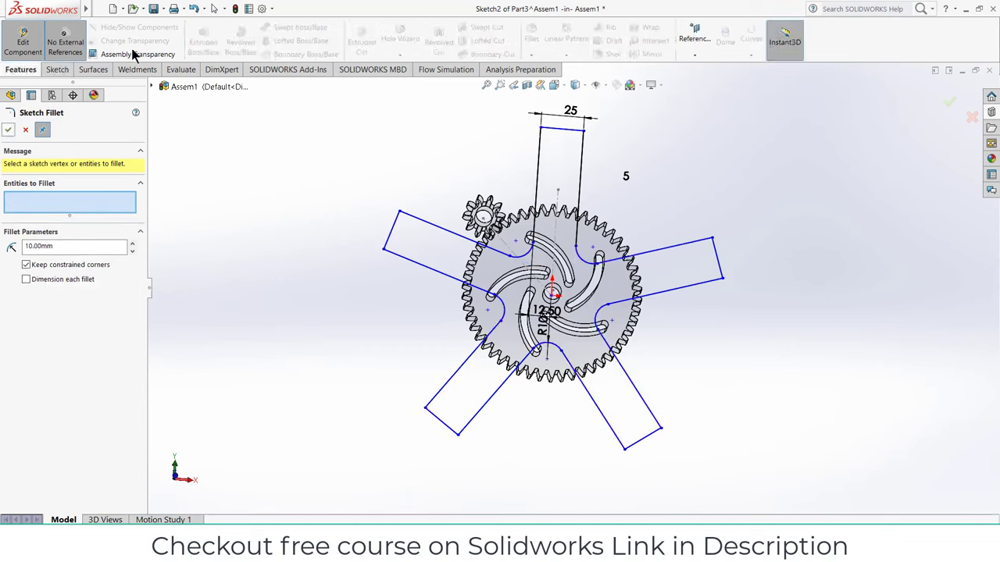
{"action": "left_click", "coordinate": [27, 130]}
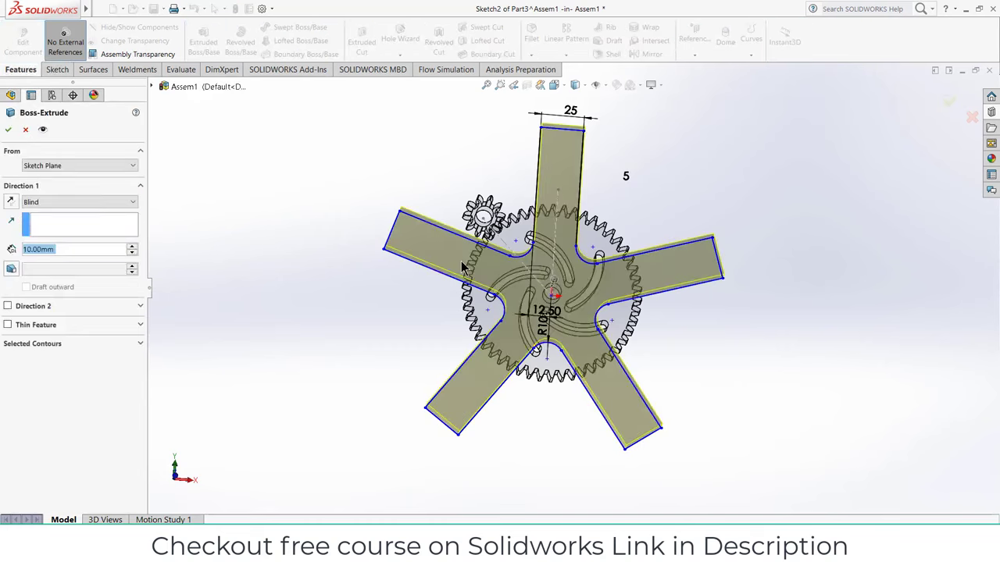
{"action": "left_click", "coordinate": [132, 247]}
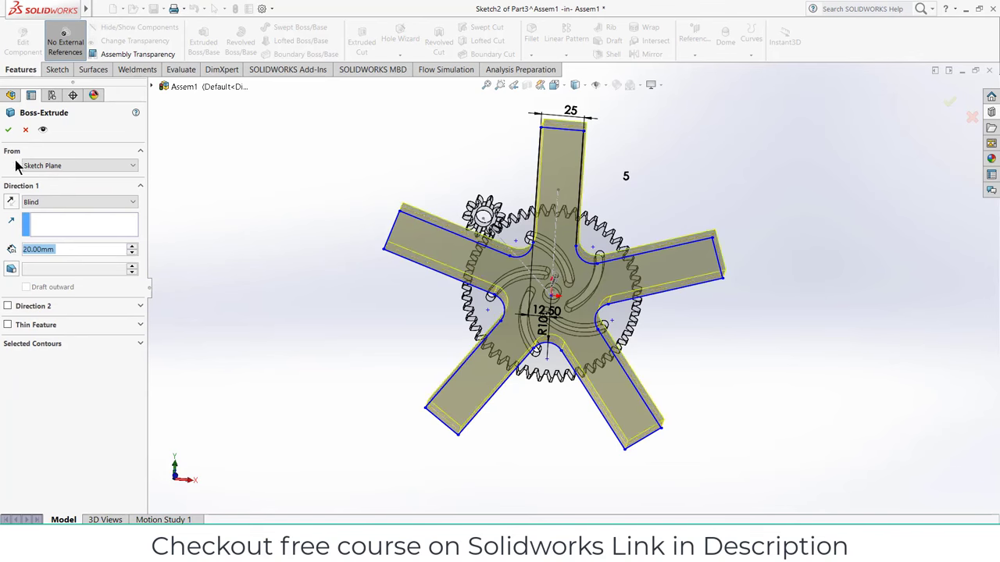
{"action": "left_click", "coordinate": [9, 128]}
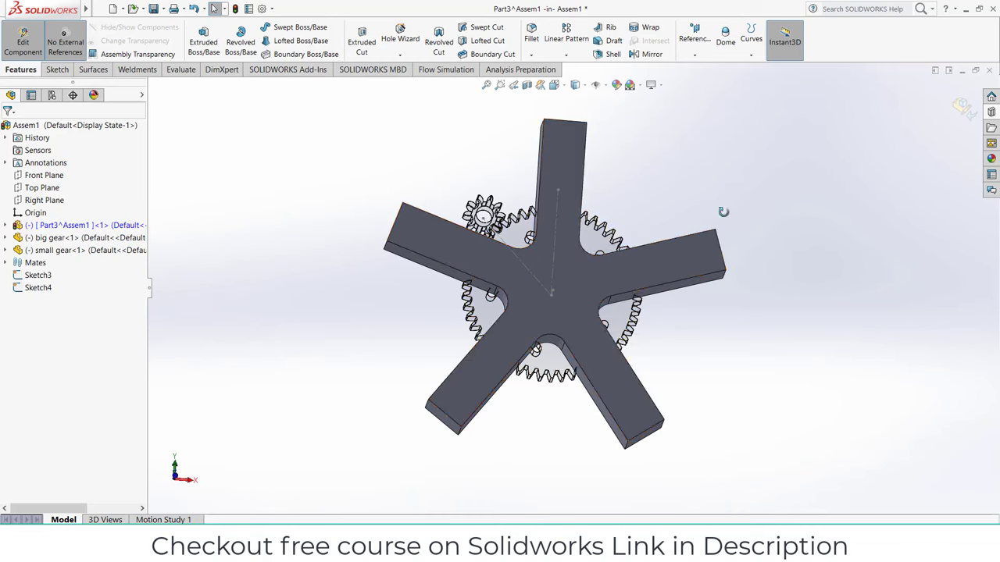
Step: On the upright arm's end face, sketch a closed half-T profile from the origin, about 9.5 mm wide and 12 mm deep with a 2.2 mm neck
{"action": "middle_click_drag", "start_coordinate": [723, 212], "coordinate": [583, 255]}
{"action": "left_click", "coordinate": [585, 257]}
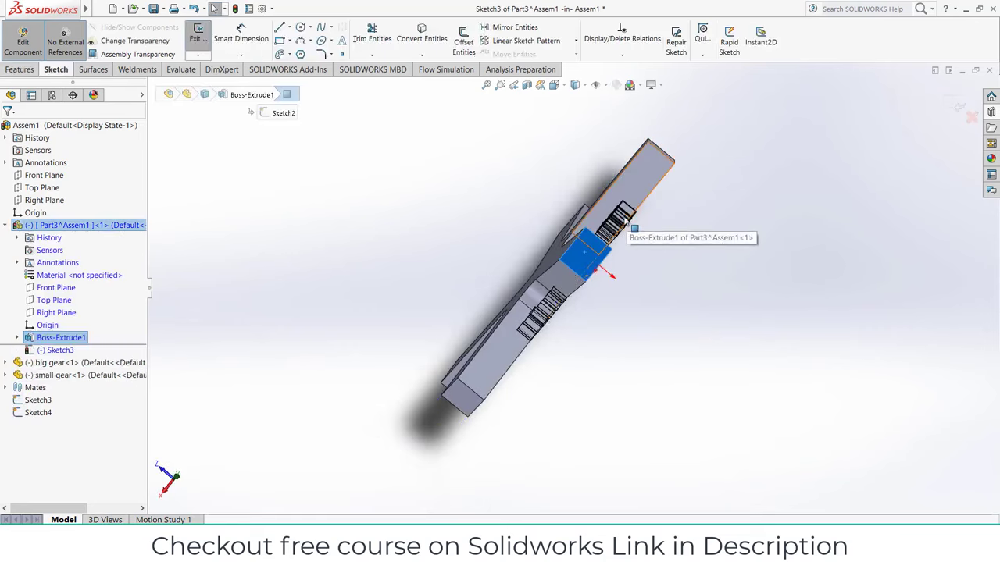
{"action": "key", "text": "ctrl+8"}
{"action": "scroll", "coordinate": [579, 300], "scroll_direction": "down", "scroll_amount": 2}
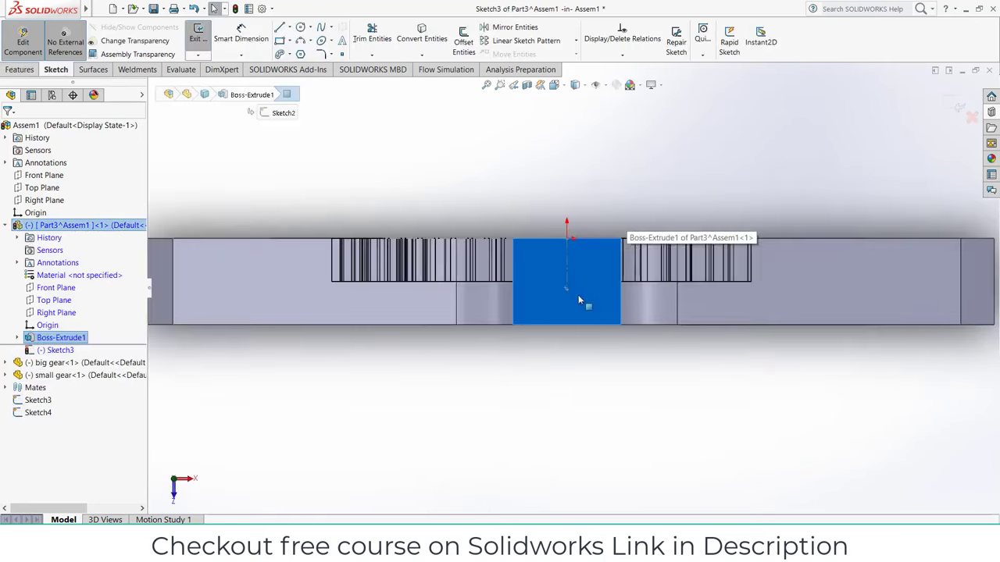
{"action": "left_click", "coordinate": [279, 31]}
{"action": "left_click", "coordinate": [557, 239]}
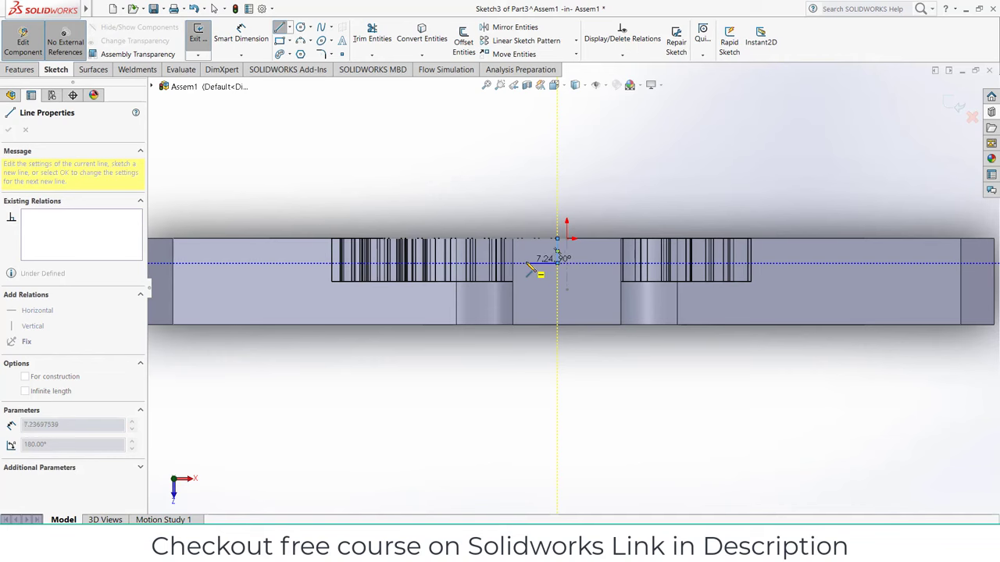
{"action": "left_click", "coordinate": [526, 264]}
{"action": "left_click", "coordinate": [525, 290]}
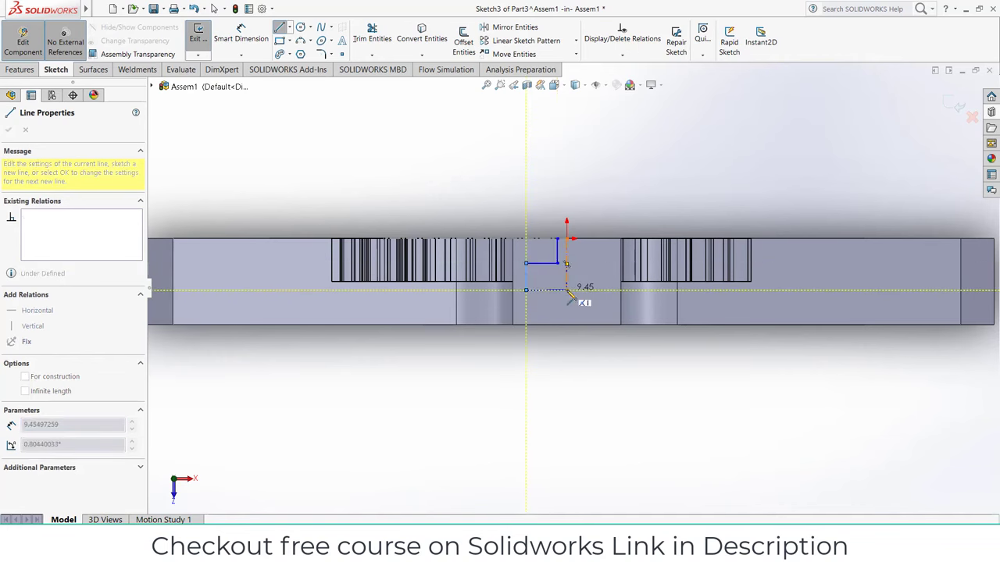
{"action": "left_click", "coordinate": [566, 291]}
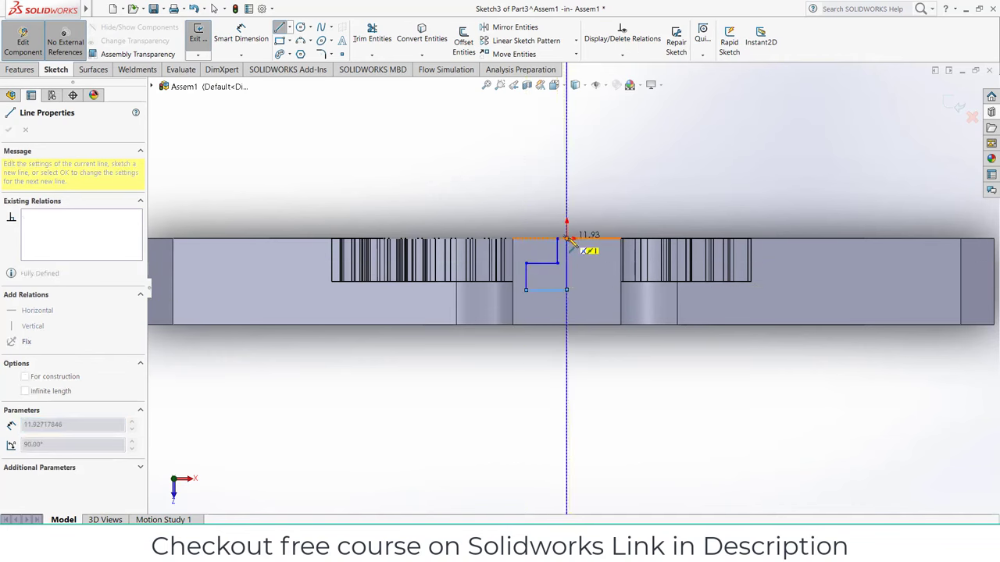
{"action": "left_click", "coordinate": [566, 238]}
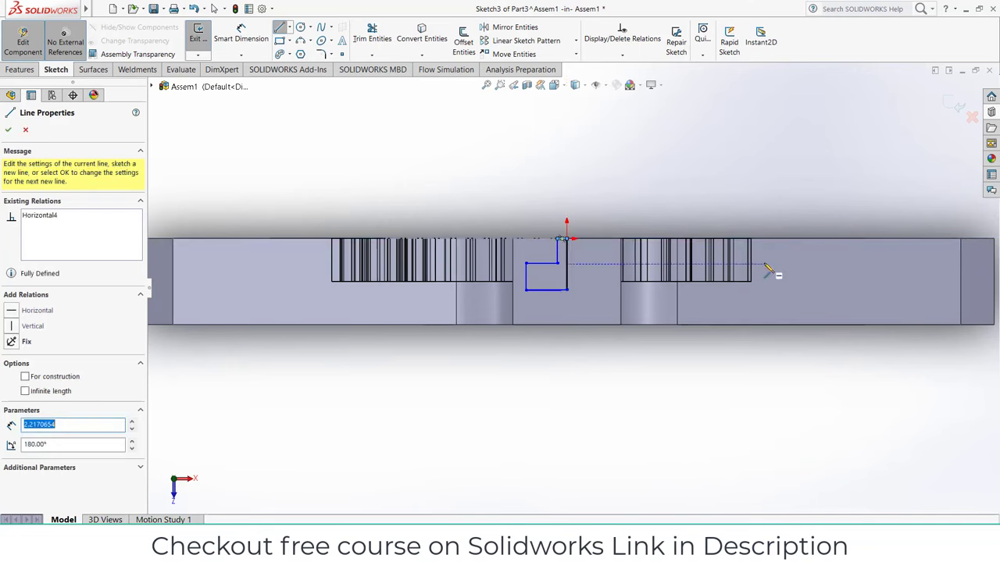
{"action": "key", "text": "Escape"}
Step: Convert the half-T profile's vertical line through the origin into a construction line
{"action": "scroll", "coordinate": [578, 281], "scroll_direction": "down", "scroll_amount": 5}
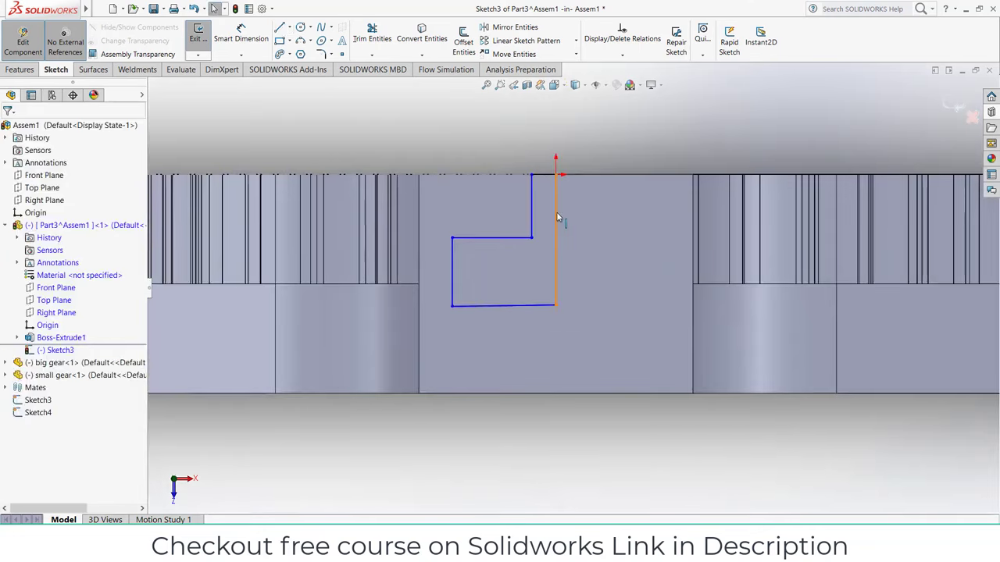
{"action": "left_click", "coordinate": [556, 217]}
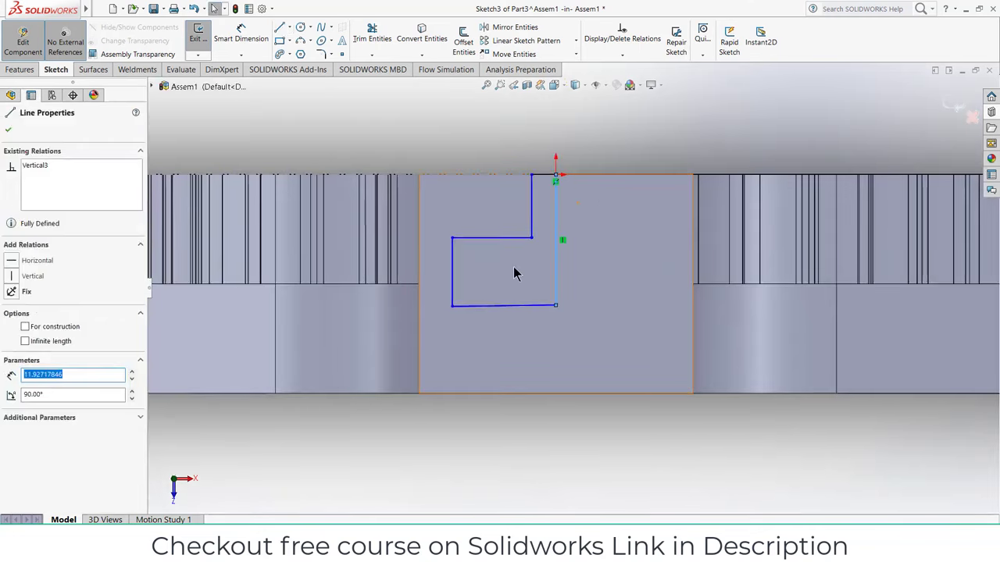
{"action": "key", "text": "Escape"}
Step: Dimension the half-T's neck width from the construction line as 4 mm
{"action": "left_click", "coordinate": [246, 44]}
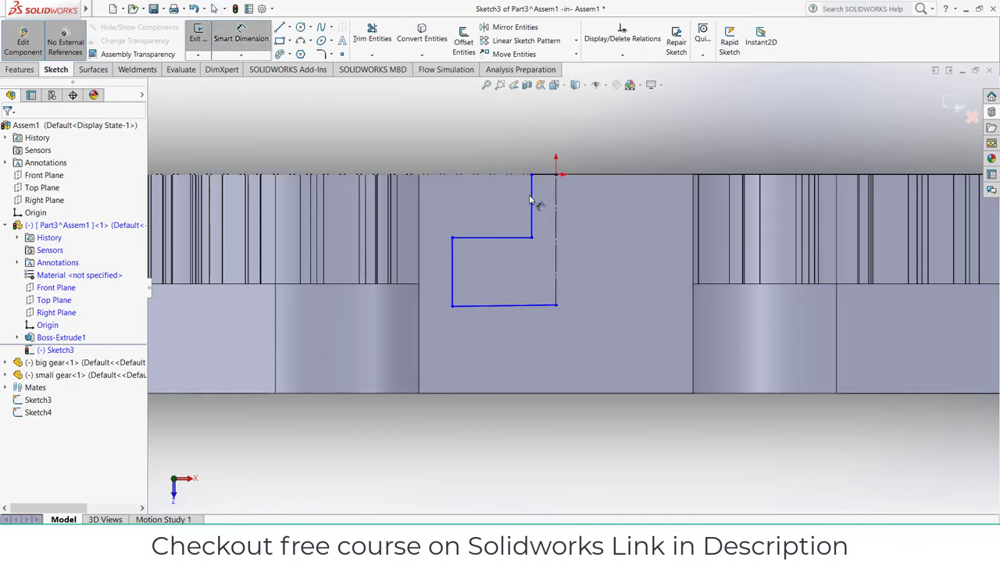
{"action": "left_click", "coordinate": [532, 204]}
{"action": "left_click", "coordinate": [555, 195]}
{"action": "left_click", "coordinate": [531, 126]}
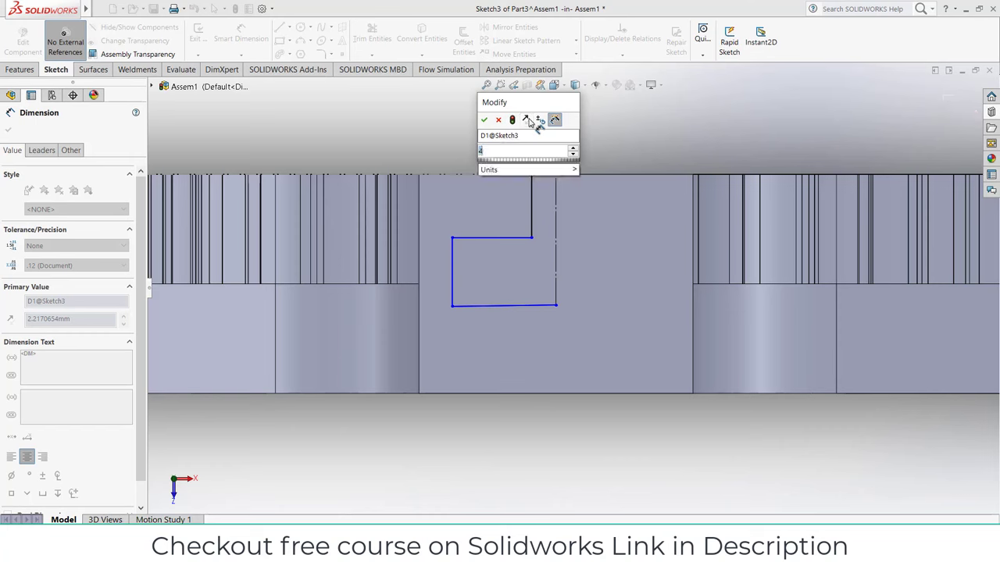
{"action": "key", "text": "Return"}
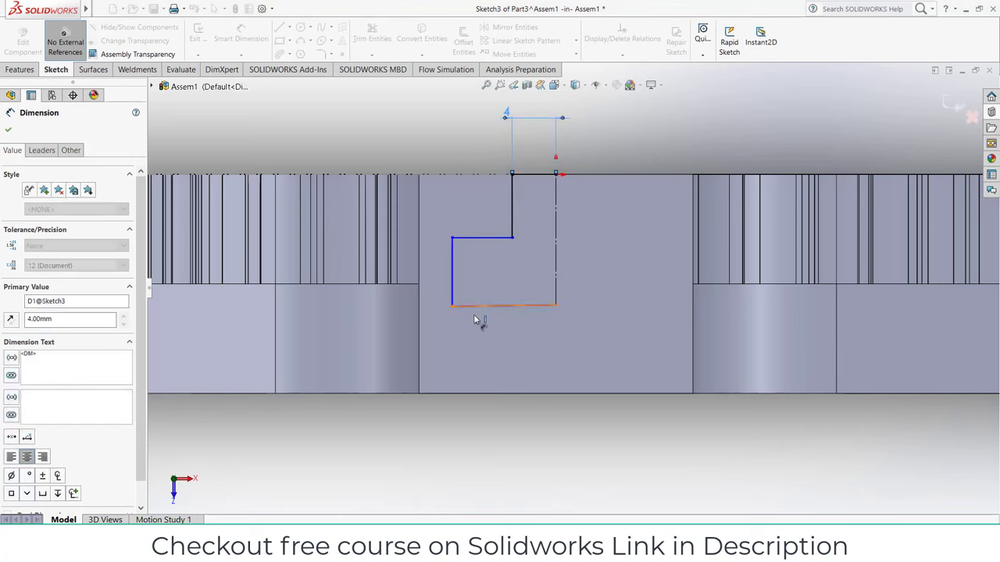
{"action": "key", "text": "Escape"}
Step: Add a horizontal relation to the slightly slanted bottom line of the half-T profile
{"action": "left_click_drag", "start_coordinate": [478, 309], "coordinate": [484, 328]}
{"action": "left_click", "coordinate": [521, 306]}
{"action": "key", "text": "Escape"}
{"action": "left_click", "coordinate": [531, 305]}
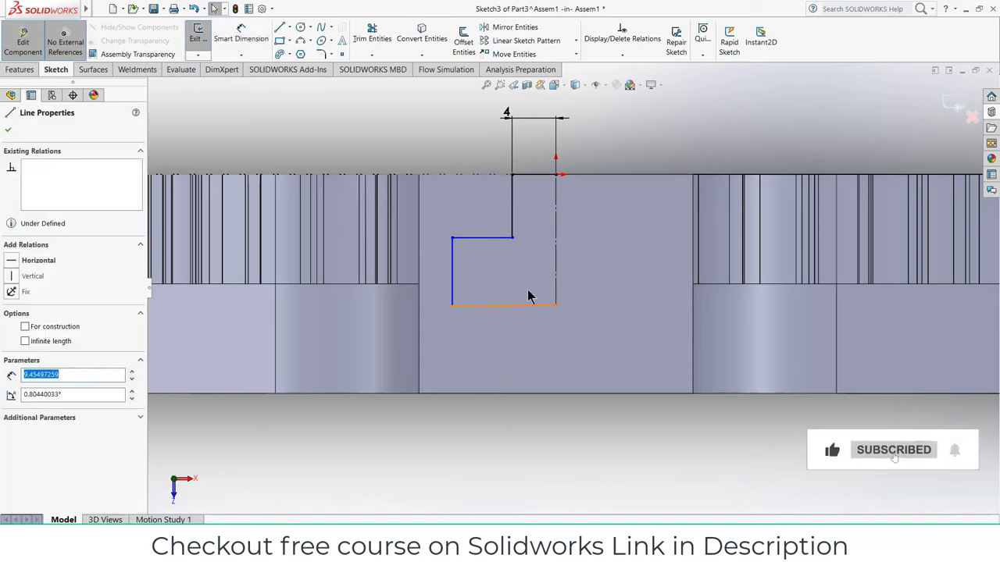
{"action": "left_click", "coordinate": [612, 339]}
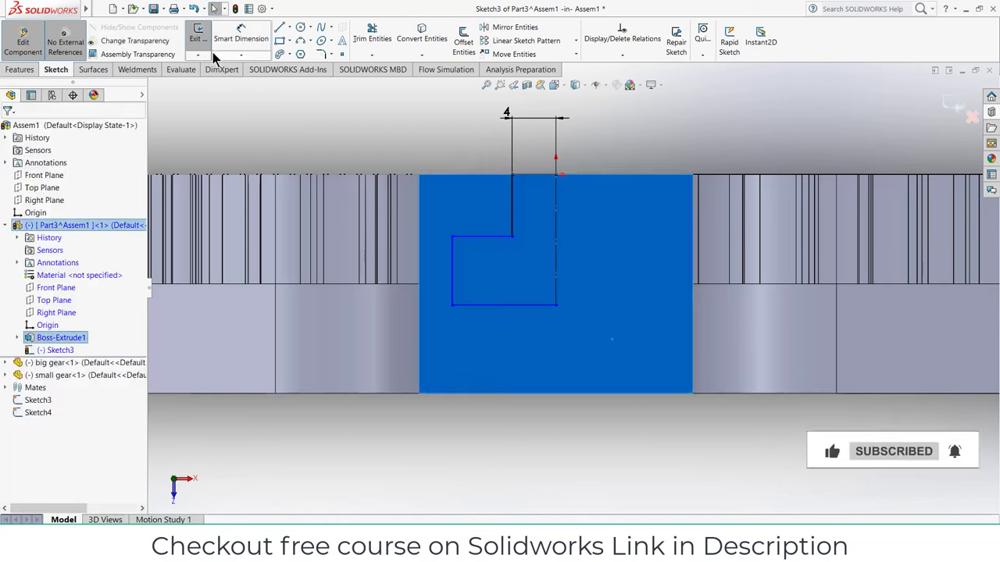
Step: Dimension the bottom line of the half-T profile as 10 mm
{"action": "left_click", "coordinate": [241, 40]}
{"action": "left_click", "coordinate": [486, 305]}
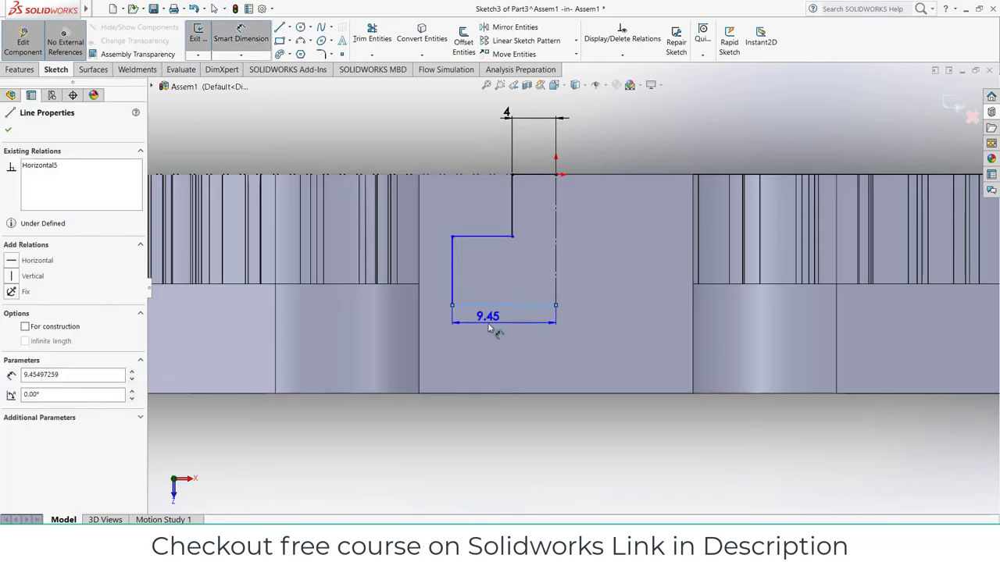
{"action": "left_click", "coordinate": [492, 325]}
{"action": "type", "text": "1"}
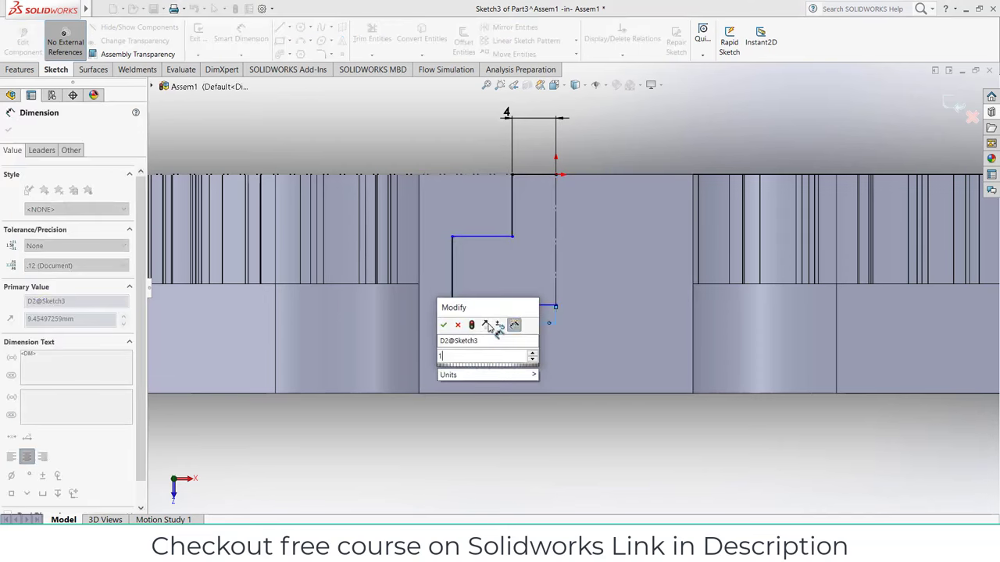
{"action": "type", "text": "0"}
{"action": "key", "text": "Return"}
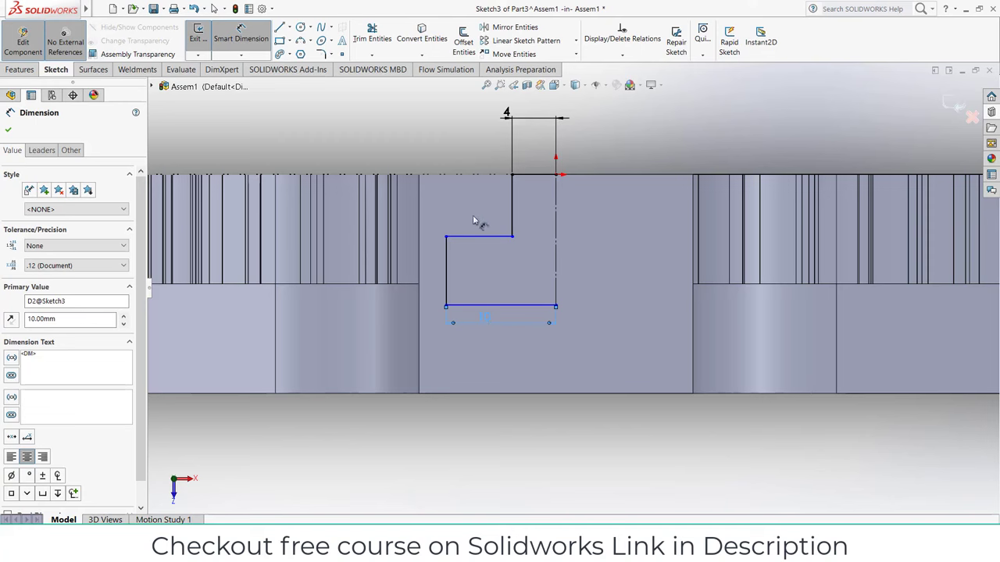
Step: Dimension the half-T's neck line as 5 mm high and its outer side line as 5 mm
{"action": "left_click", "coordinate": [512, 204]}
{"action": "left_click", "coordinate": [484, 199]}
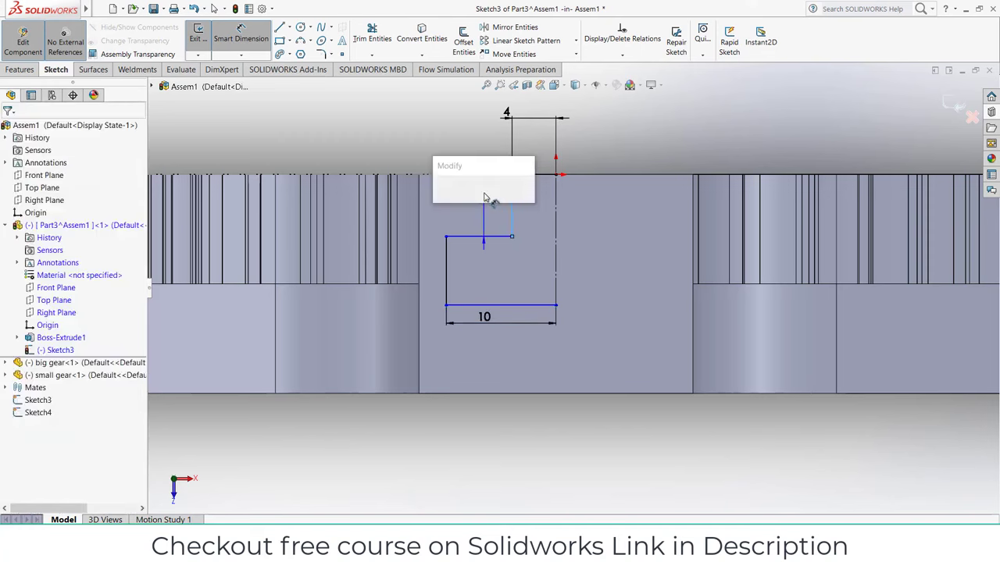
{"action": "type", "text": "5"}
{"action": "key", "text": "Return"}
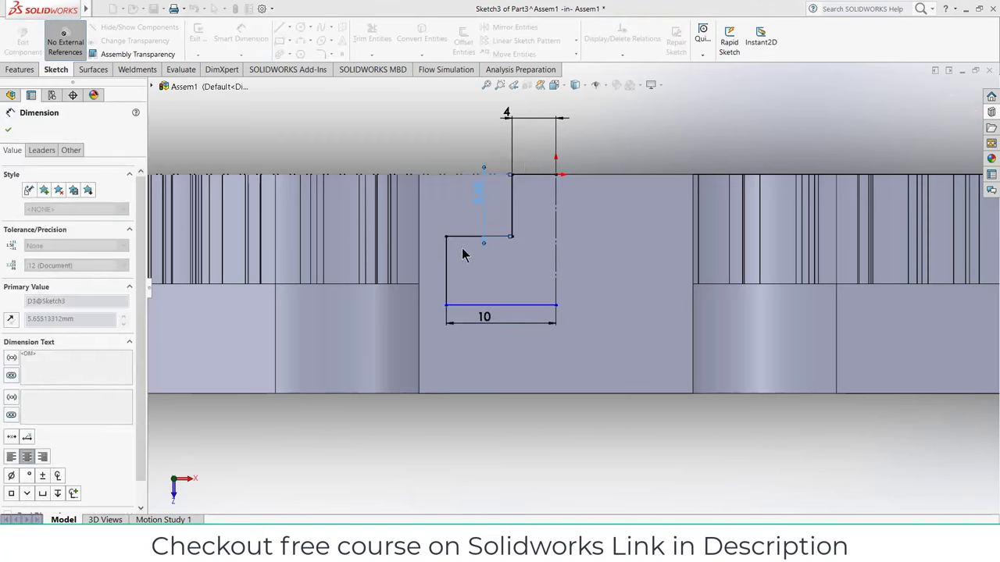
{"action": "left_click", "coordinate": [447, 264]}
{"action": "left_click", "coordinate": [482, 265]}
{"action": "type", "text": "5"}
{"action": "key", "text": "Return"}
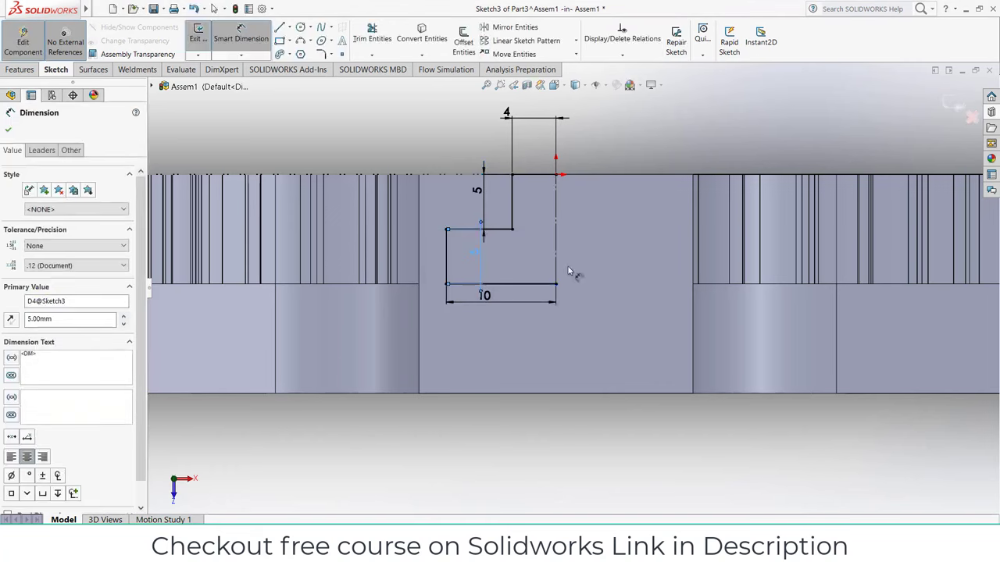
Step: Start the sketch Mirror command and clear the mistaken picks for both the entities and the mirror line
{"action": "left_click", "coordinate": [513, 27]}
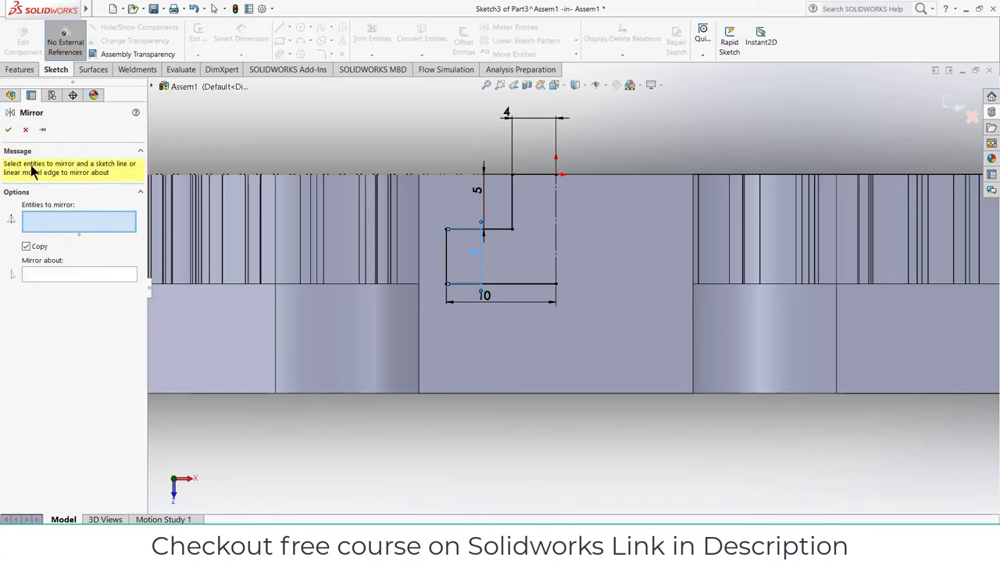
{"action": "left_click", "coordinate": [556, 205]}
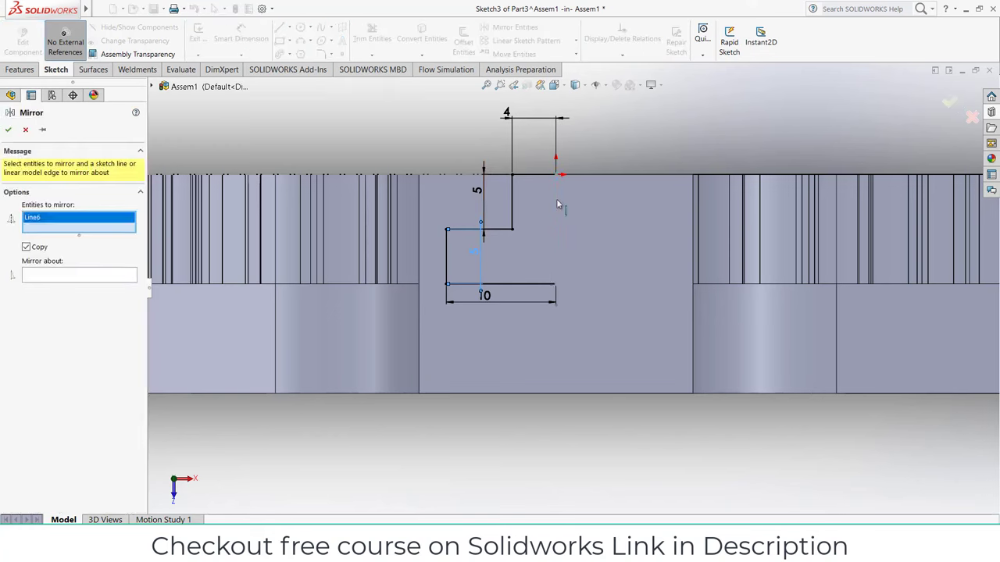
{"action": "left_click", "coordinate": [100, 275]}
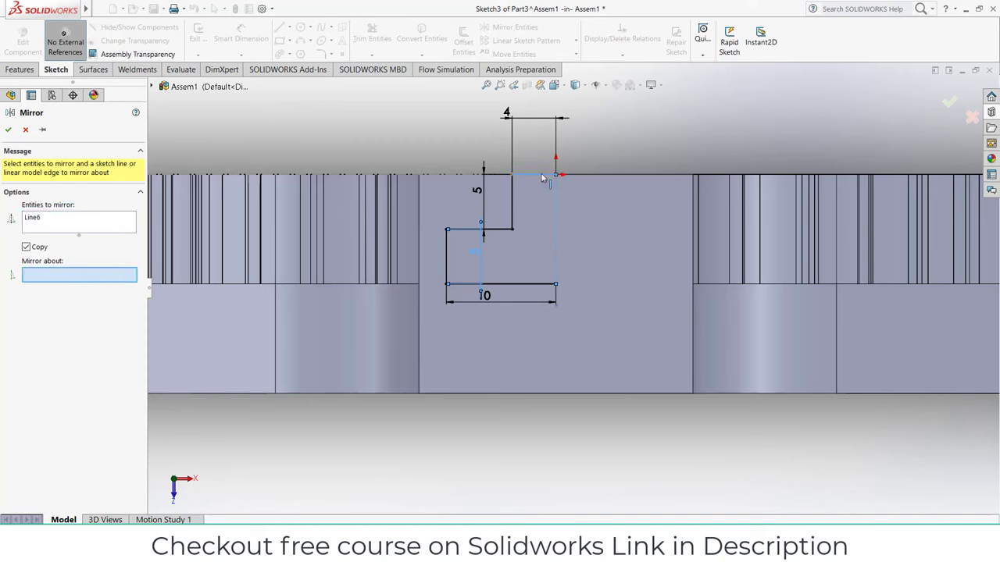
{"action": "left_click", "coordinate": [542, 176]}
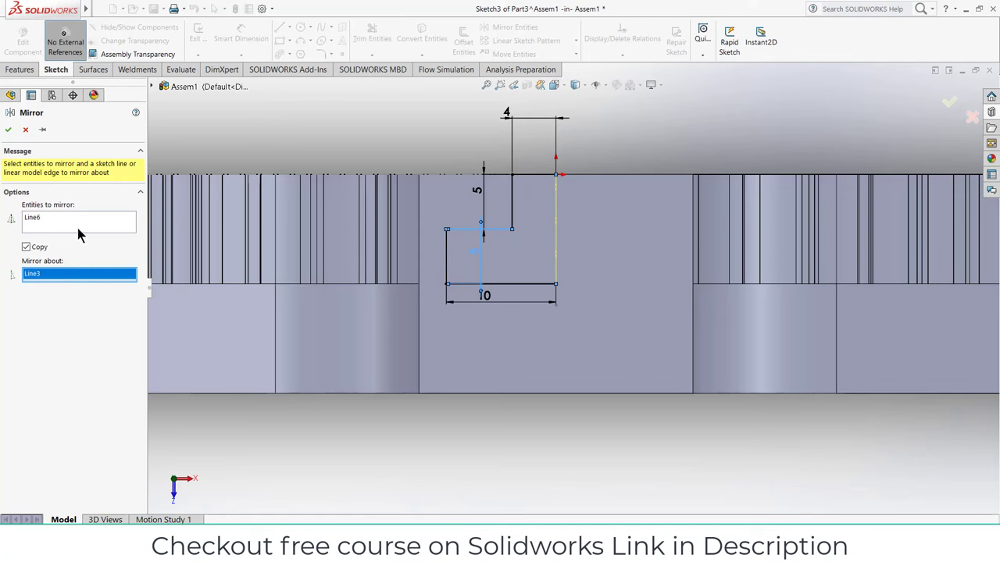
{"action": "right_click", "coordinate": [82, 232]}
{"action": "left_click", "coordinate": [87, 231]}
{"action": "left_click", "coordinate": [69, 275]}
{"action": "right_click", "coordinate": [71, 276]}
{"action": "left_click", "coordinate": [75, 279]}
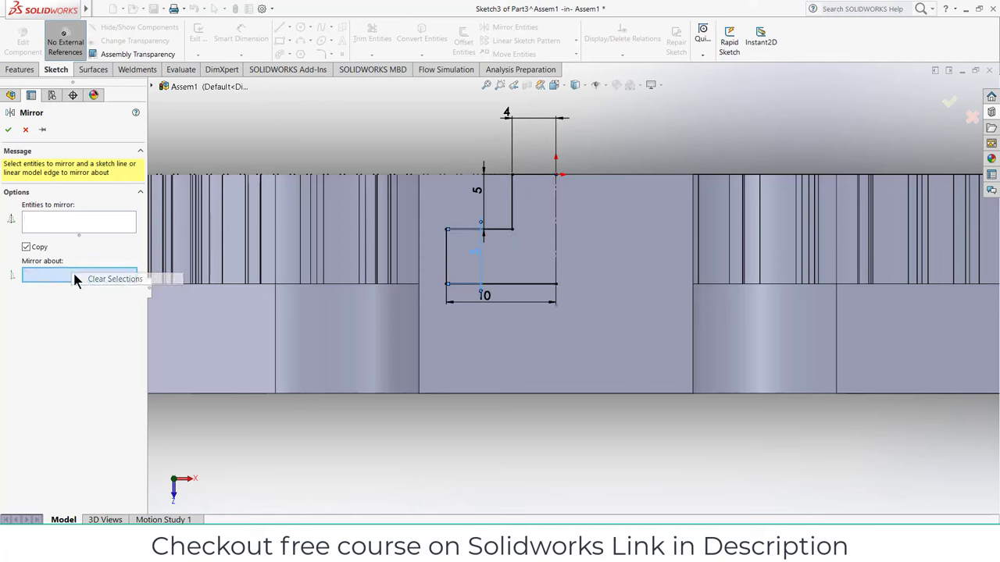
Step: Mirror the five solid half-T lines about the vertical construction line to complete the T-shaped profile
{"action": "left_click", "coordinate": [556, 240]}
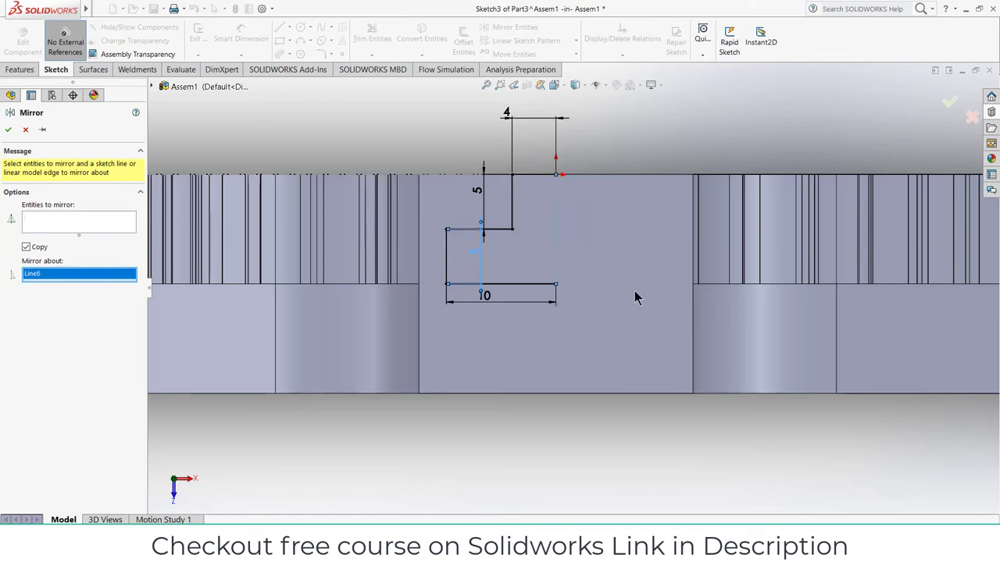
{"action": "left_click", "coordinate": [70, 225]}
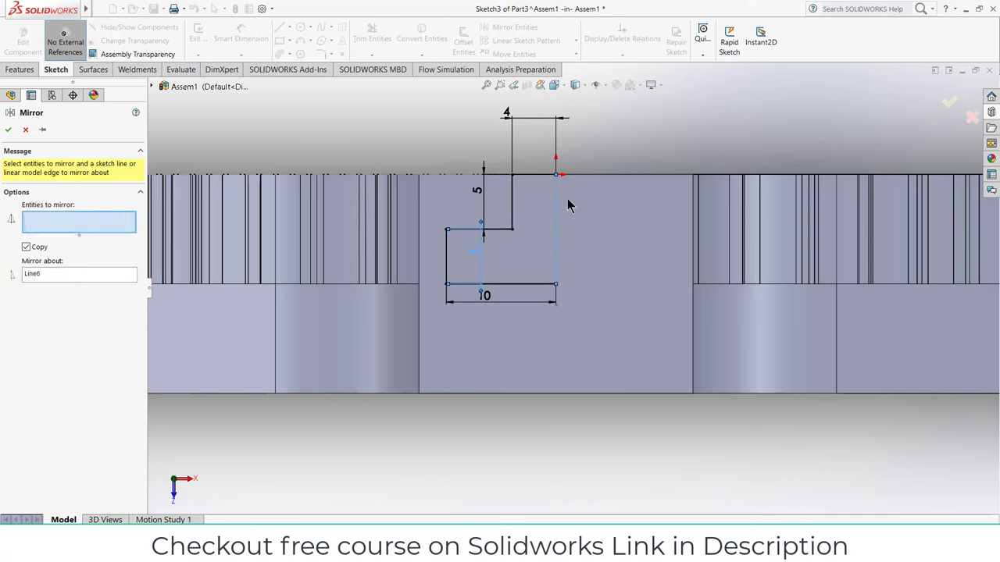
{"action": "left_click", "coordinate": [534, 175]}
{"action": "left_click", "coordinate": [513, 208]}
{"action": "left_click", "coordinate": [504, 230]}
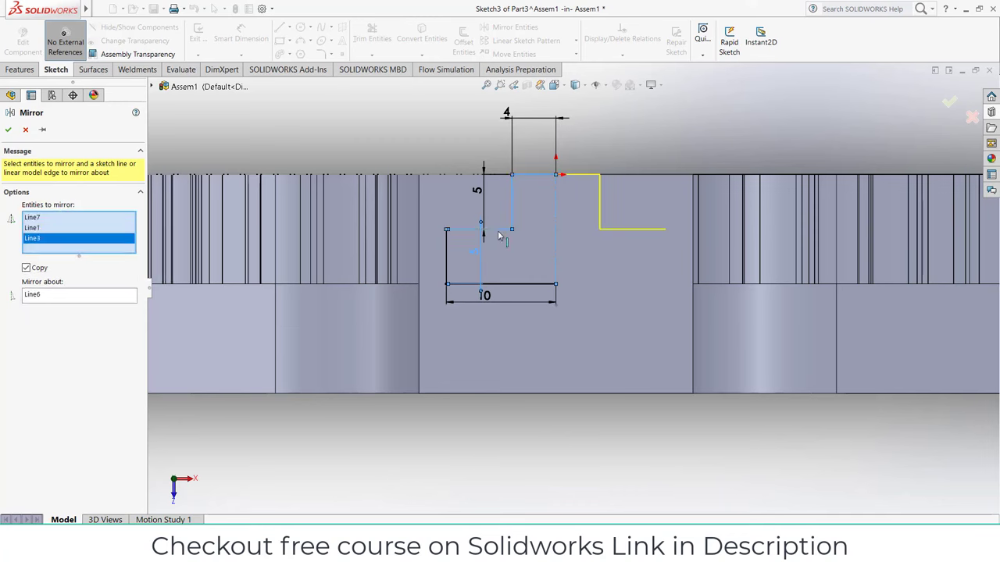
{"action": "left_click", "coordinate": [447, 261]}
{"action": "left_click", "coordinate": [531, 286]}
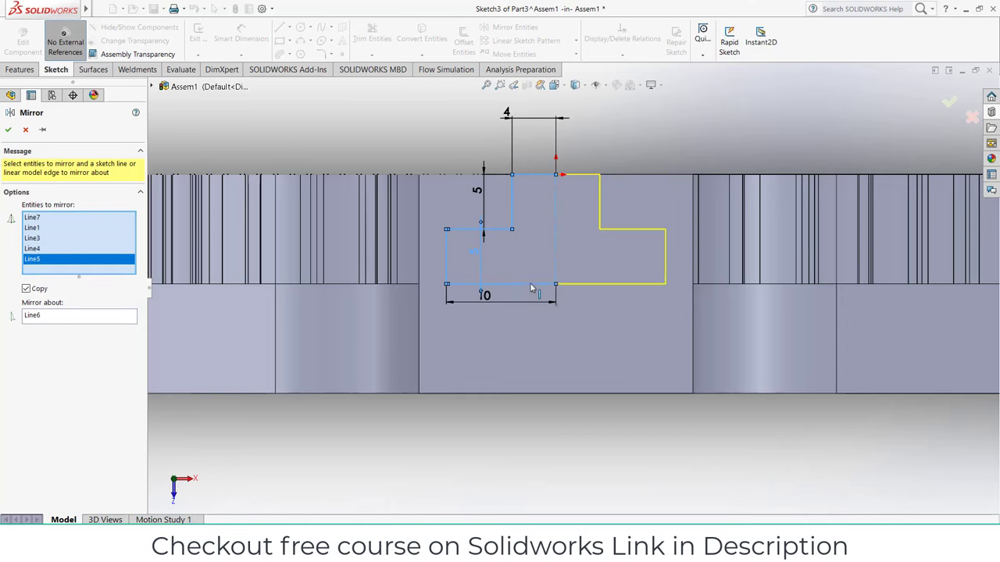
{"action": "scroll", "coordinate": [531, 288], "scroll_direction": "up", "scroll_amount": 2}
{"action": "key", "text": "ctrl+7"}
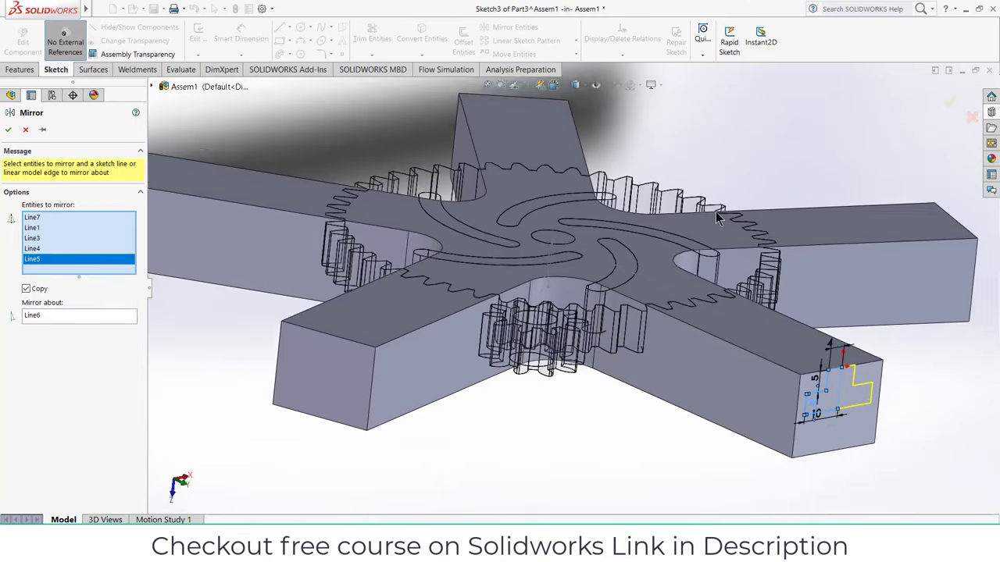
{"action": "key", "text": "Return"}
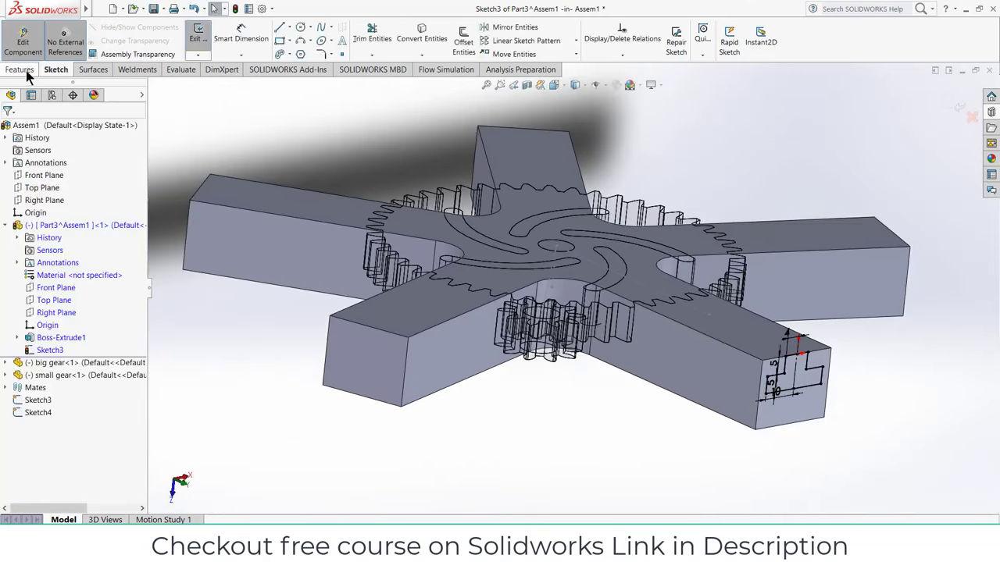
Step: Cut-extrude the T-shaped profile as a 94 mm blind slot along the arm towards the gear centre
{"action": "left_click", "coordinate": [22, 70]}
{"action": "left_click", "coordinate": [363, 43]}
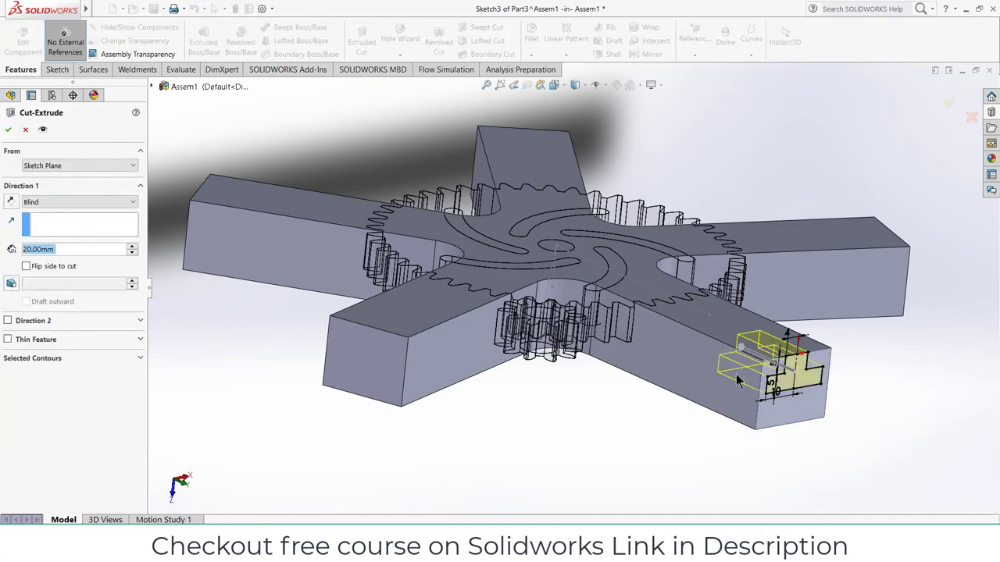
{"action": "left_click_drag", "start_coordinate": [744, 356], "coordinate": [582, 253]}
{"action": "middle_click_drag", "start_coordinate": [582, 252], "coordinate": [653, 363]}
{"action": "scroll", "coordinate": [570, 301], "scroll_direction": "up", "scroll_amount": 6}
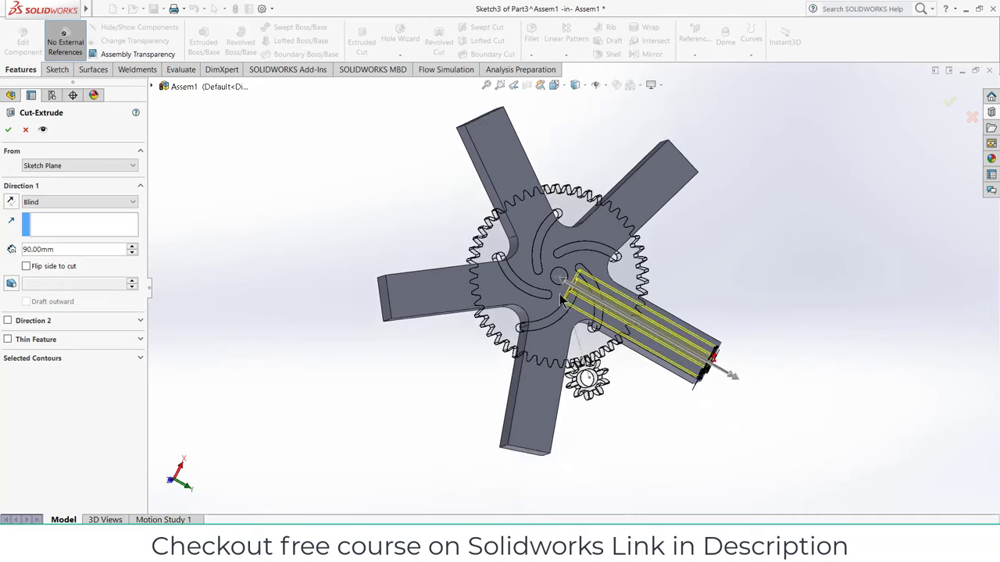
{"action": "scroll", "coordinate": [570, 301], "scroll_direction": "down", "scroll_amount": 4}
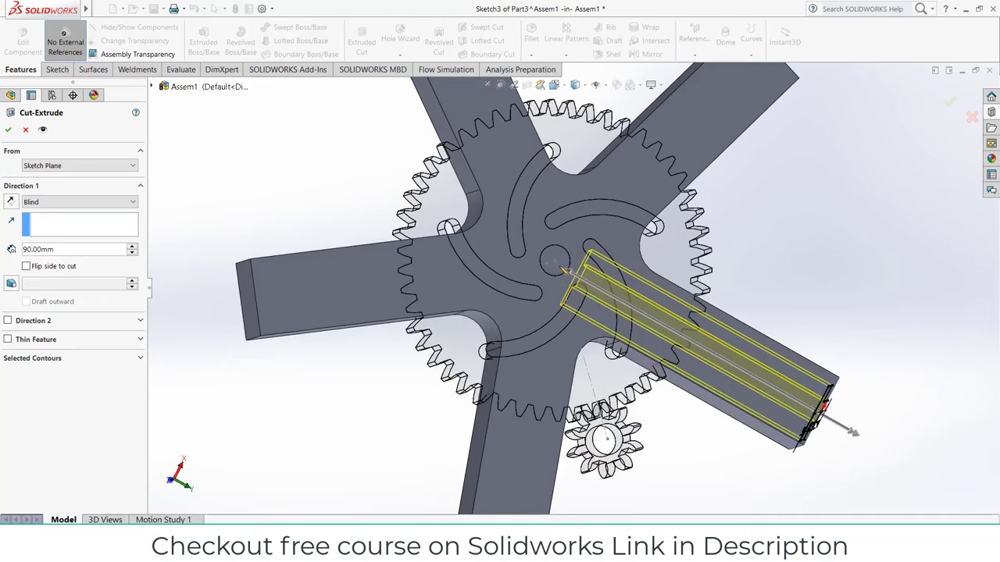
{"action": "left_click_drag", "start_coordinate": [561, 266], "coordinate": [576, 282]}
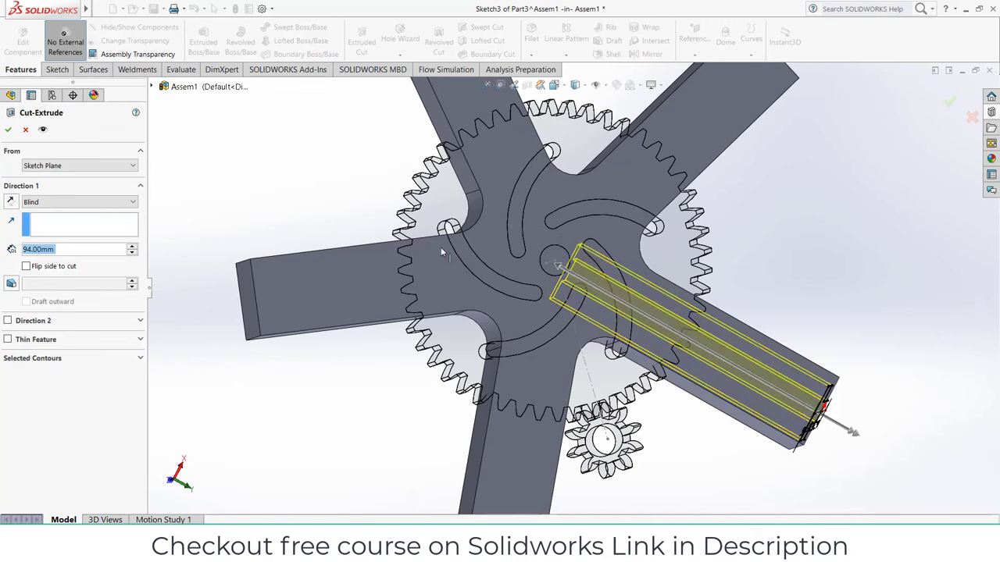
{"action": "left_click", "coordinate": [7, 129]}
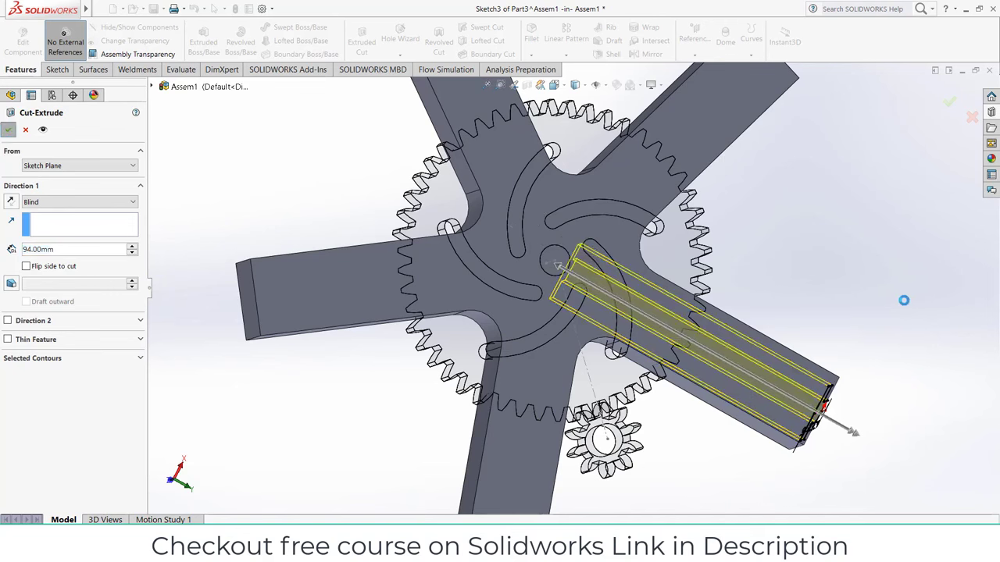
Step: Sketch a 20 mm vertical construction line on the five-armed part's Top Plane, from the origin down to the lower edge
{"action": "middle_click_drag", "start_coordinate": [906, 307], "coordinate": [687, 282]}
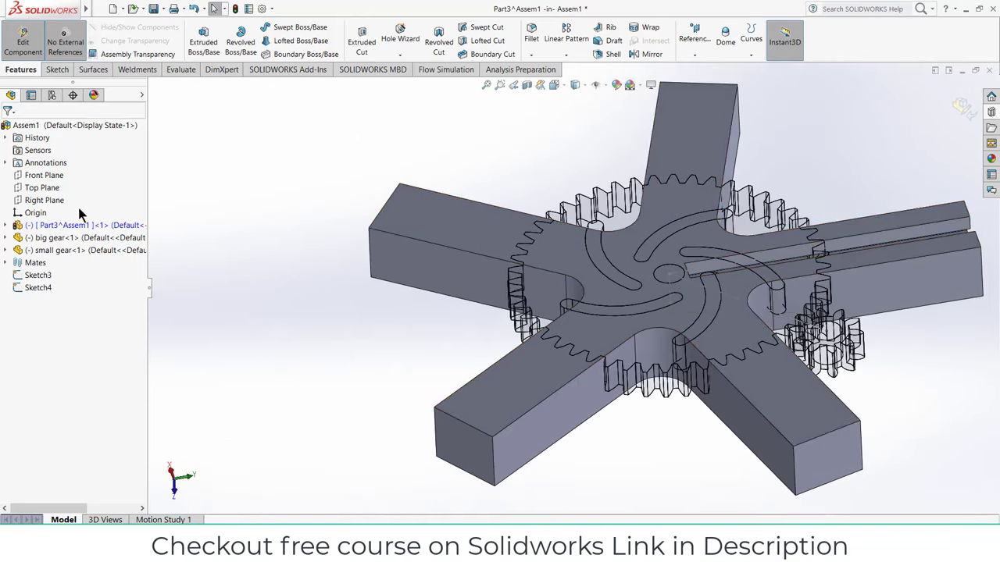
{"action": "left_click", "coordinate": [6, 226]}
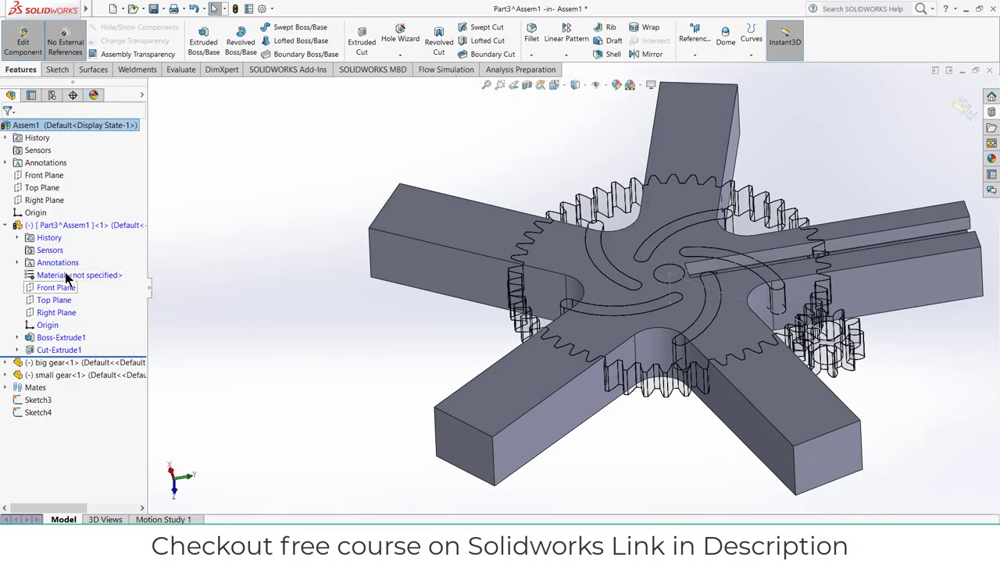
{"action": "middle_click_drag", "start_coordinate": [694, 334], "coordinate": [696, 255]}
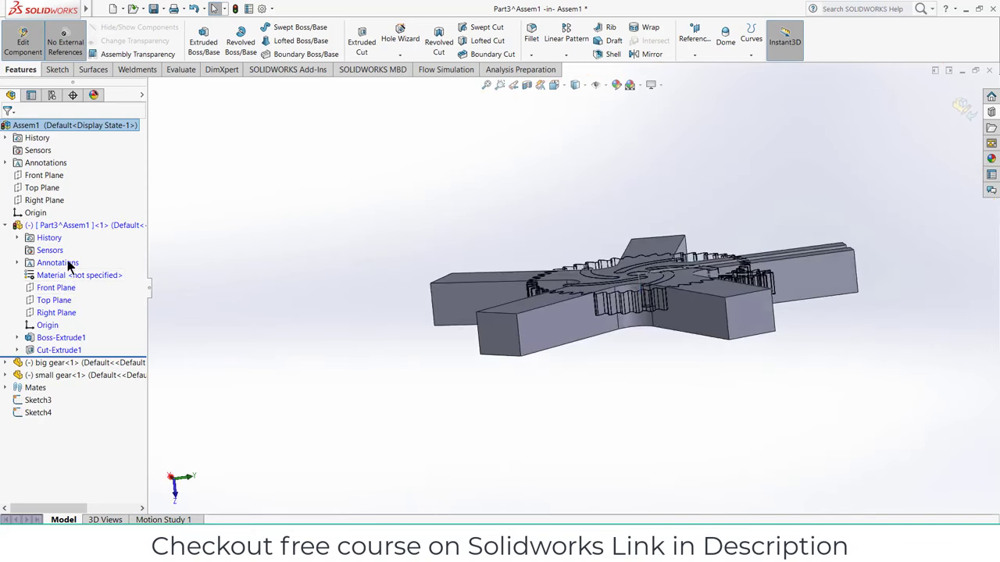
{"action": "left_click", "coordinate": [52, 302]}
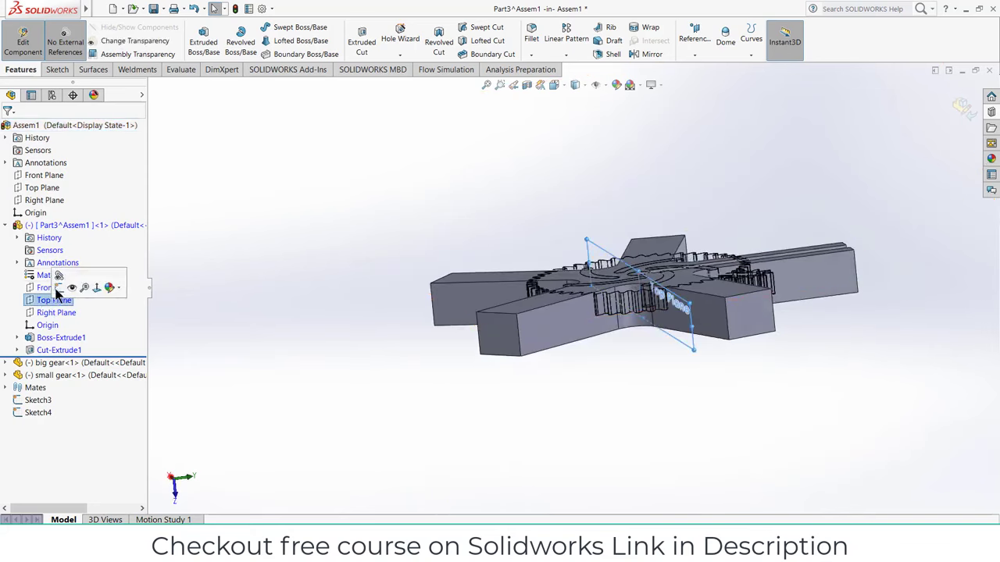
{"action": "left_click", "coordinate": [57, 288]}
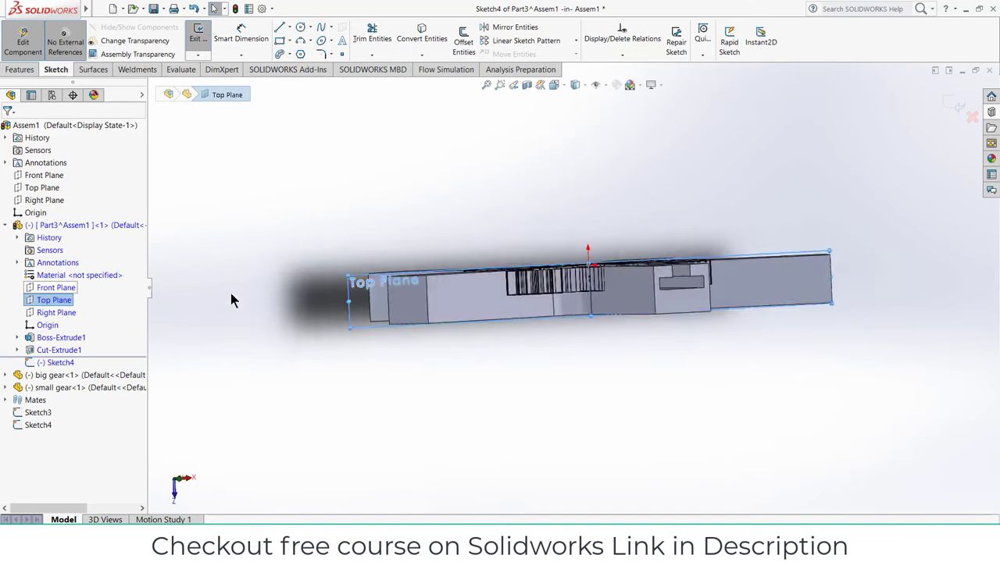
{"action": "left_click", "coordinate": [289, 27]}
{"action": "left_click", "coordinate": [300, 54]}
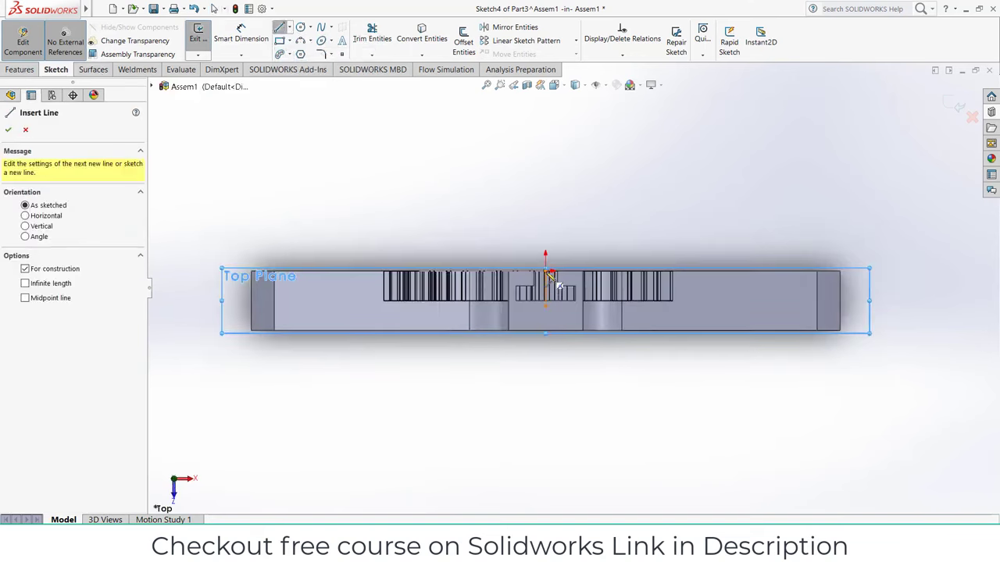
{"action": "left_click", "coordinate": [545, 331]}
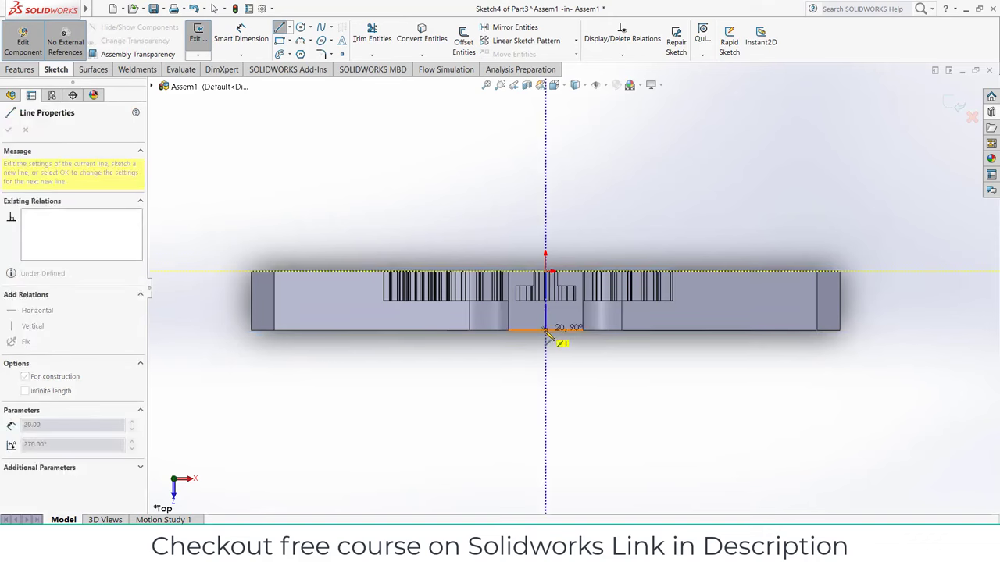
{"action": "key", "text": "Escape"}
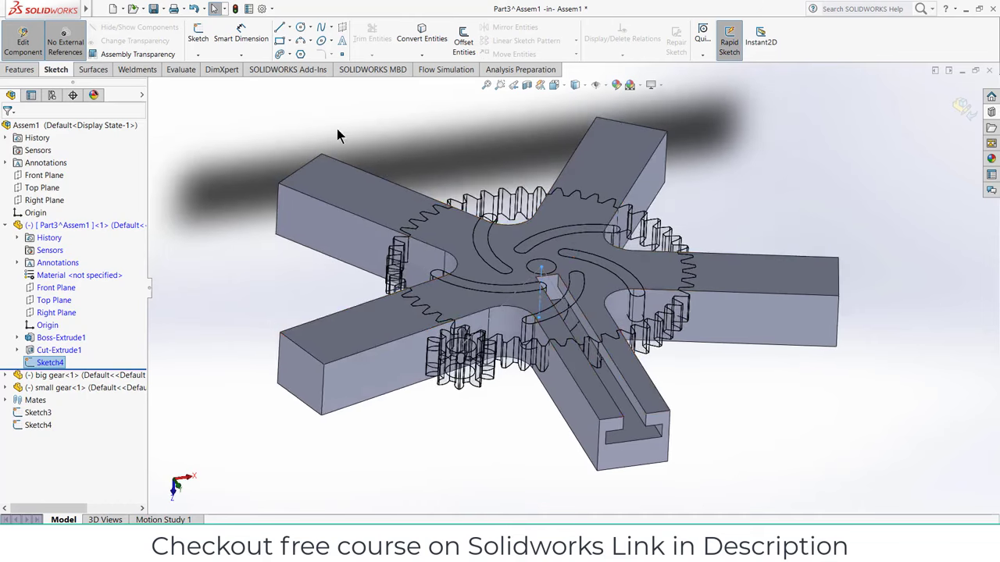
Step: Circular-pattern the T-slot cut around the construction line with 5 equally spaced instances over 360 degrees
{"action": "left_click", "coordinate": [35, 71]}
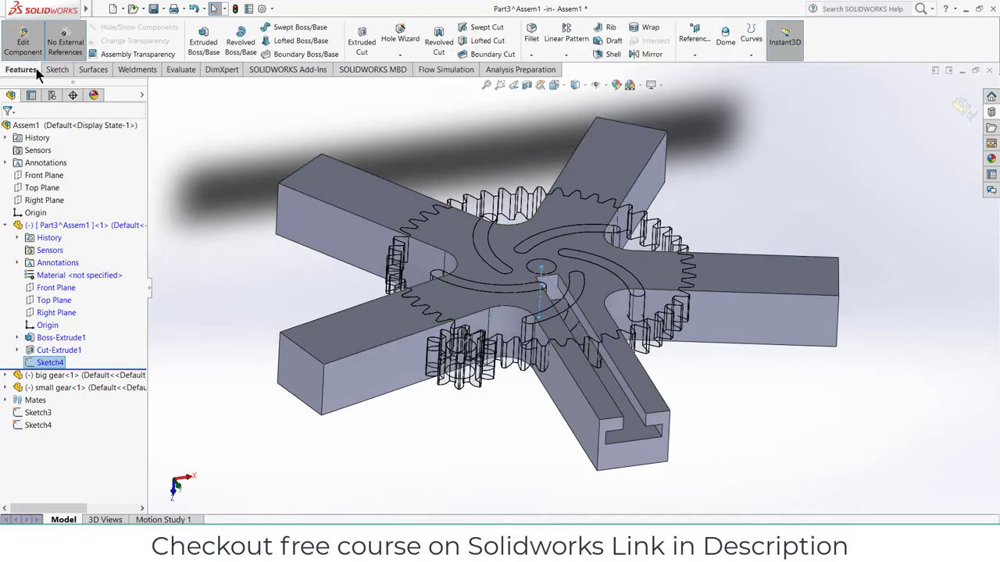
{"action": "left_click", "coordinate": [566, 56]}
{"action": "left_click", "coordinate": [568, 84]}
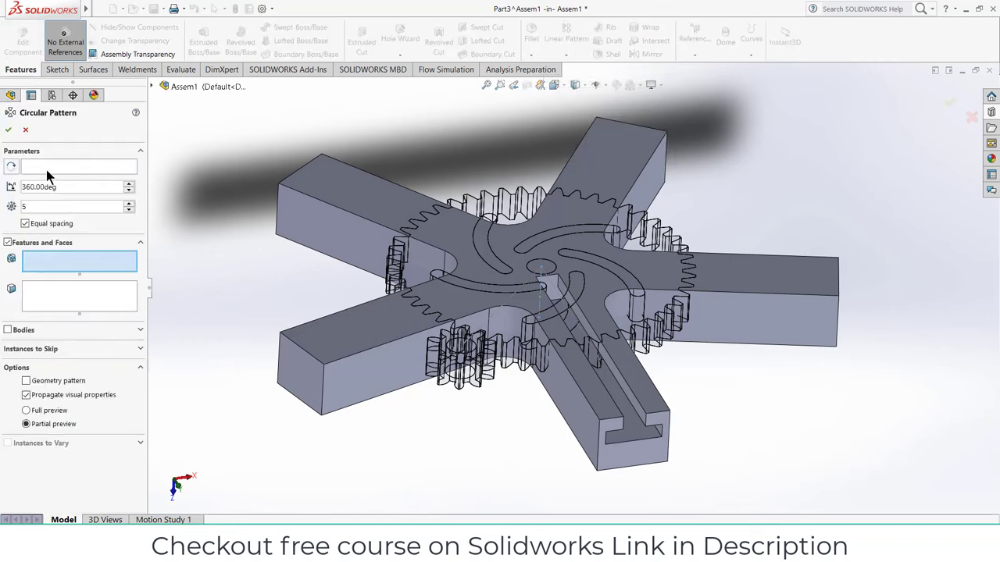
{"action": "left_click", "coordinate": [48, 165]}
{"action": "left_click", "coordinate": [541, 294]}
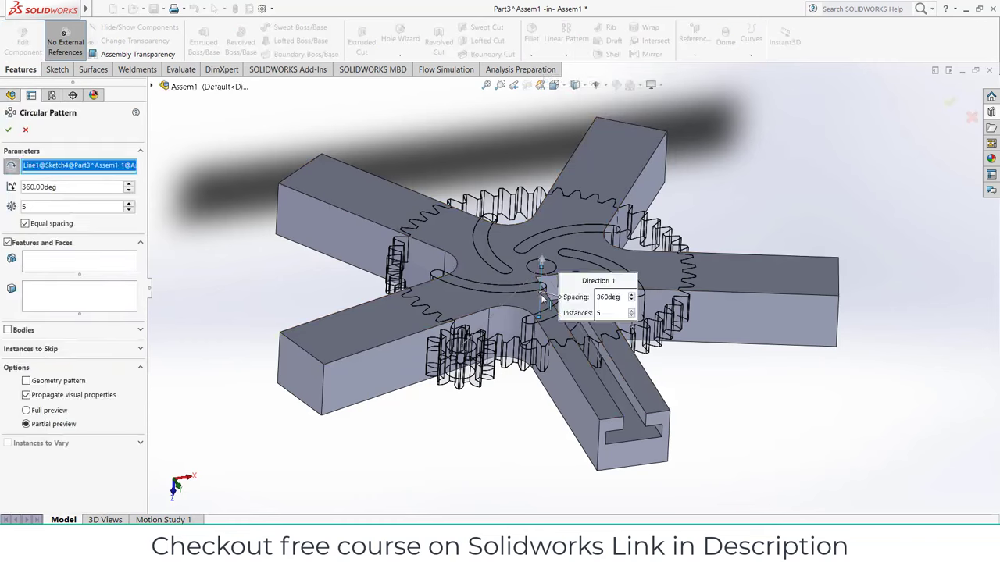
{"action": "left_click", "coordinate": [67, 264]}
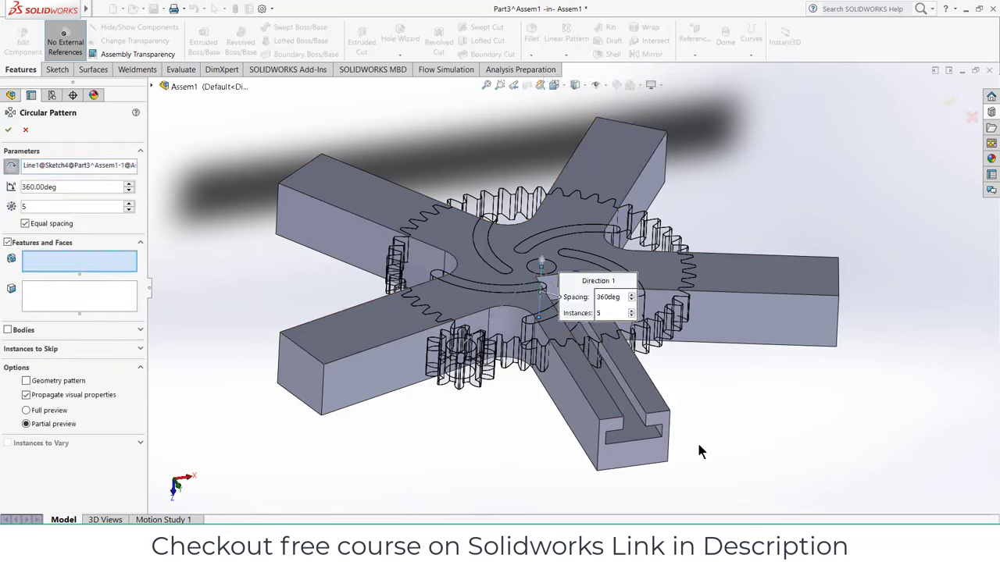
{"action": "left_click", "coordinate": [635, 434]}
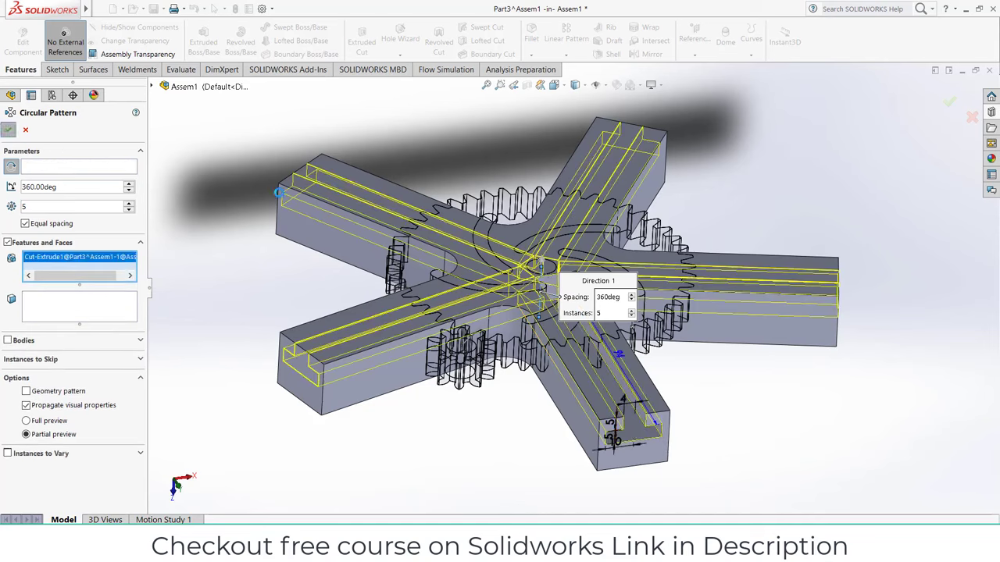
{"action": "left_click", "coordinate": [949, 102]}
Step: Finish editing the five-armed part in context and move it away from the gears to leave a gap
{"action": "middle_click_drag", "start_coordinate": [839, 302], "coordinate": [550, 278]}
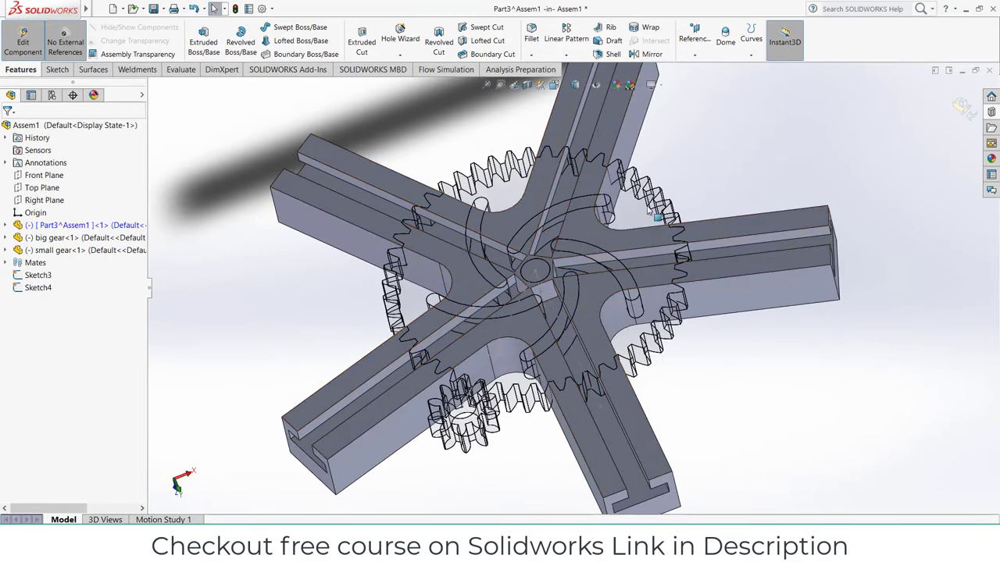
{"action": "middle_click_drag", "start_coordinate": [654, 214], "coordinate": [748, 388]}
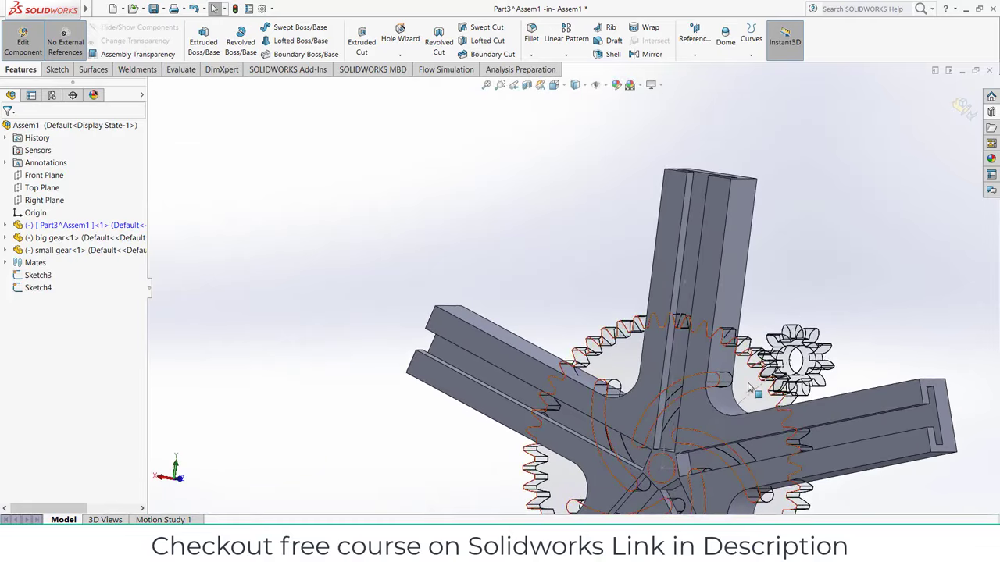
{"action": "left_click", "coordinate": [955, 110]}
{"action": "middle_click_drag", "start_coordinate": [882, 241], "coordinate": [720, 369]}
{"action": "left_click", "coordinate": [727, 295]}
{"action": "left_click_drag", "start_coordinate": [765, 281], "coordinate": [794, 279]}
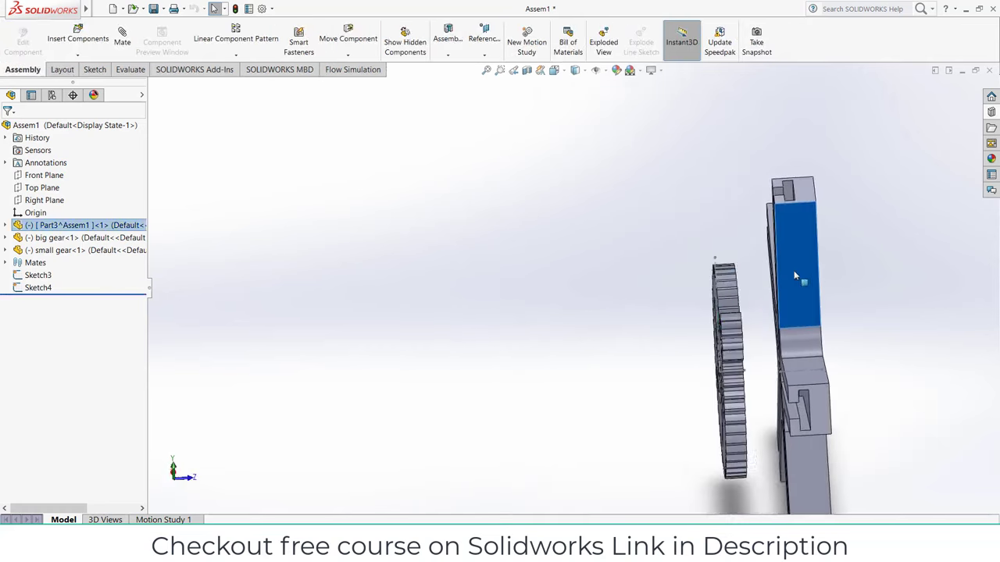
{"action": "left_click", "coordinate": [566, 228]}
Step: Add a coincident mate between the five-armed part's central sketch line and the Sketch3 axis line of the big gear
{"action": "left_click", "coordinate": [119, 44]}
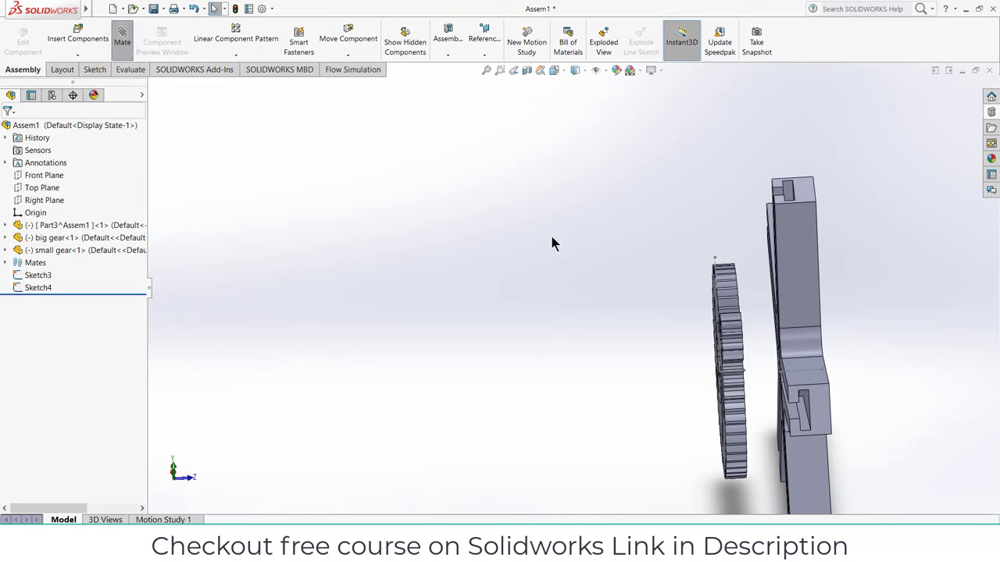
{"action": "mouse_move", "coordinate": [741, 368]}
{"action": "middle_mouse_down"}
{"action": "mouse_move", "coordinate": [727, 371]}
{"action": "mouse_move", "coordinate": [753, 372]}
{"action": "middle_mouse_up"}
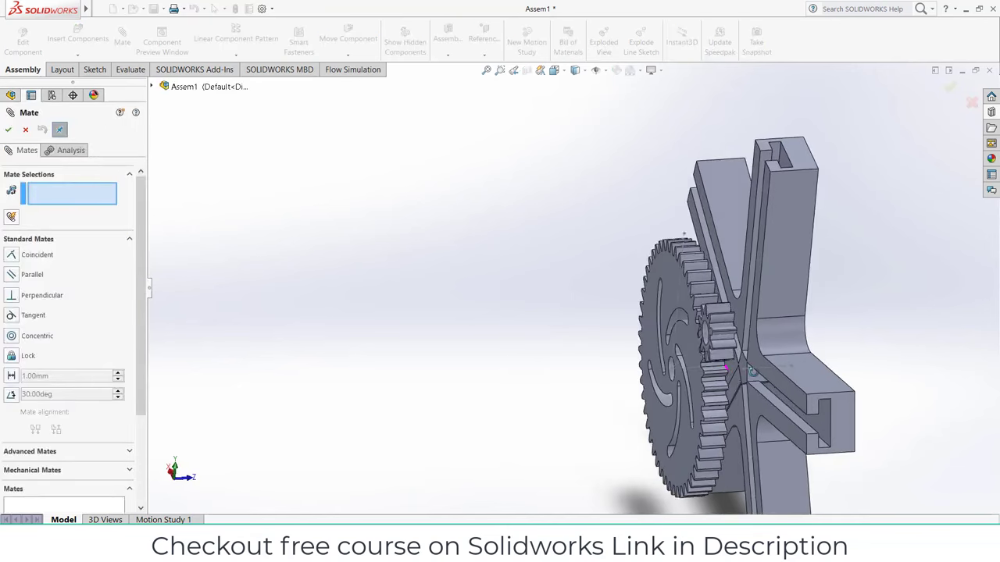
{"action": "left_click", "coordinate": [770, 375]}
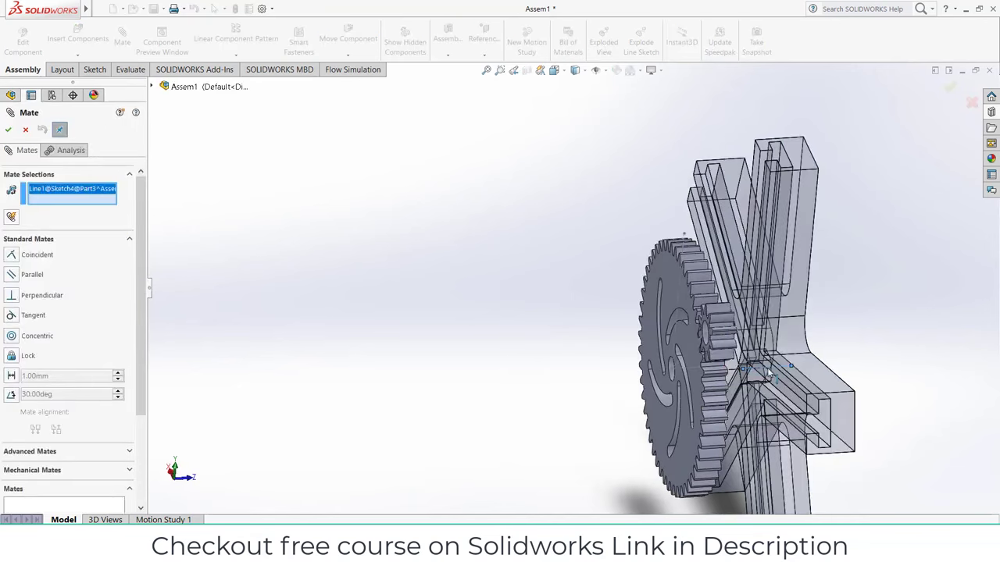
{"action": "left_click", "coordinate": [689, 368]}
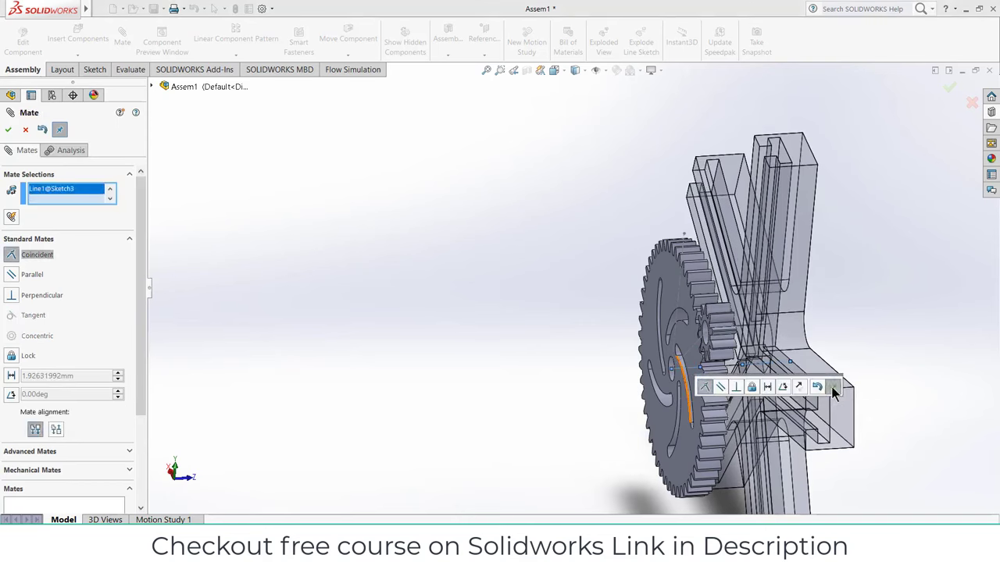
{"action": "left_click", "coordinate": [833, 387]}
Step: Mate the slotted face of the five-armed part coincident with the big gear's facing side and finish mating
{"action": "left_click", "coordinate": [762, 356]}
{"action": "middle_click_drag", "start_coordinate": [744, 375], "coordinate": [682, 360]}
{"action": "left_click", "coordinate": [673, 351]}
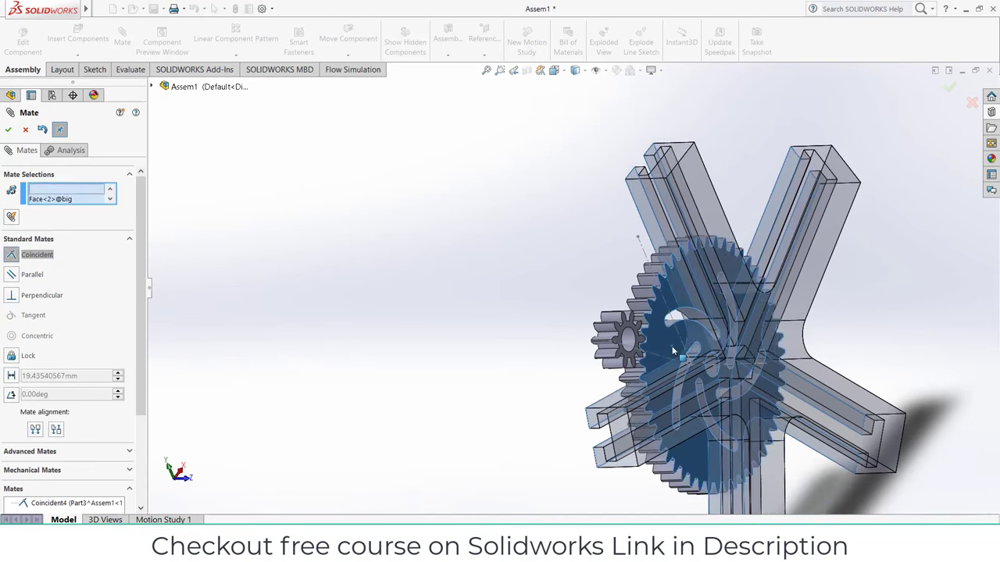
{"action": "left_click", "coordinate": [819, 367]}
{"action": "middle_click_drag", "start_coordinate": [819, 366], "coordinate": [758, 317]}
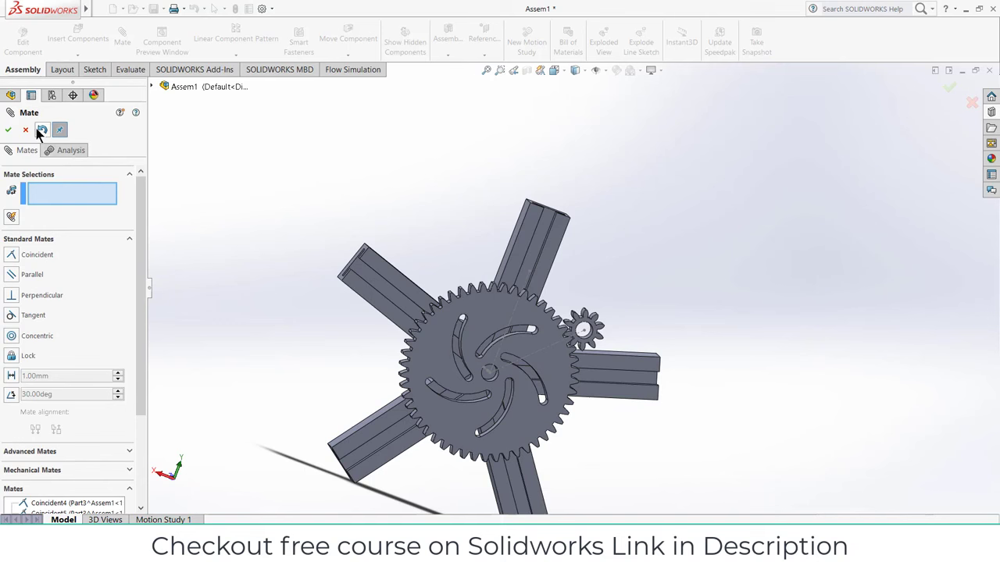
{"action": "left_click", "coordinate": [8, 130]}
Step: Examine the mated assembly relative to the Front Plane, from the front and from the gear side
{"action": "middle_click_drag", "start_coordinate": [500, 336], "coordinate": [521, 348]}
{"action": "scroll", "coordinate": [559, 315], "scroll_direction": "up", "scroll_amount": 3}
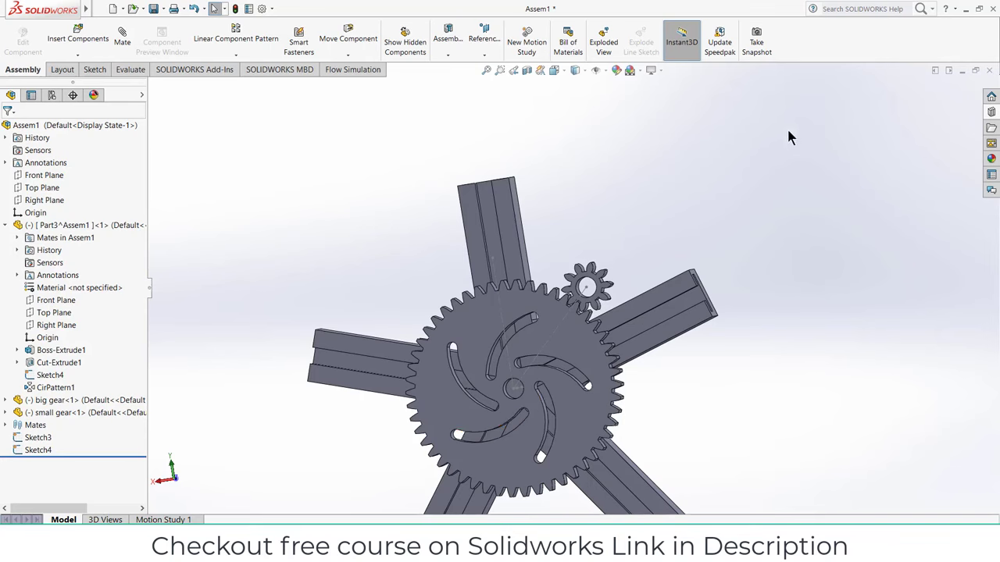
{"action": "left_click", "coordinate": [51, 175]}
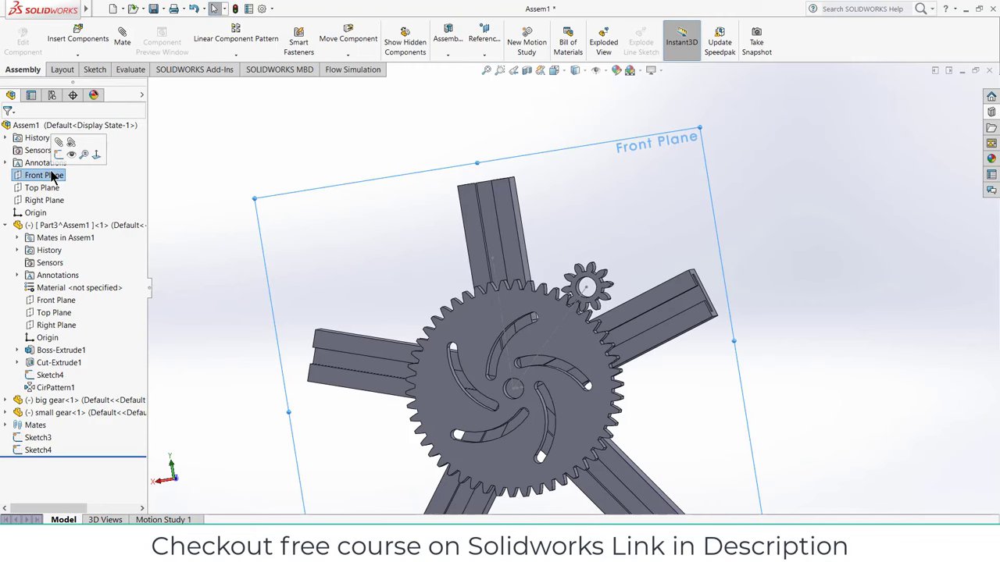
{"action": "key", "text": "ctrl+8"}
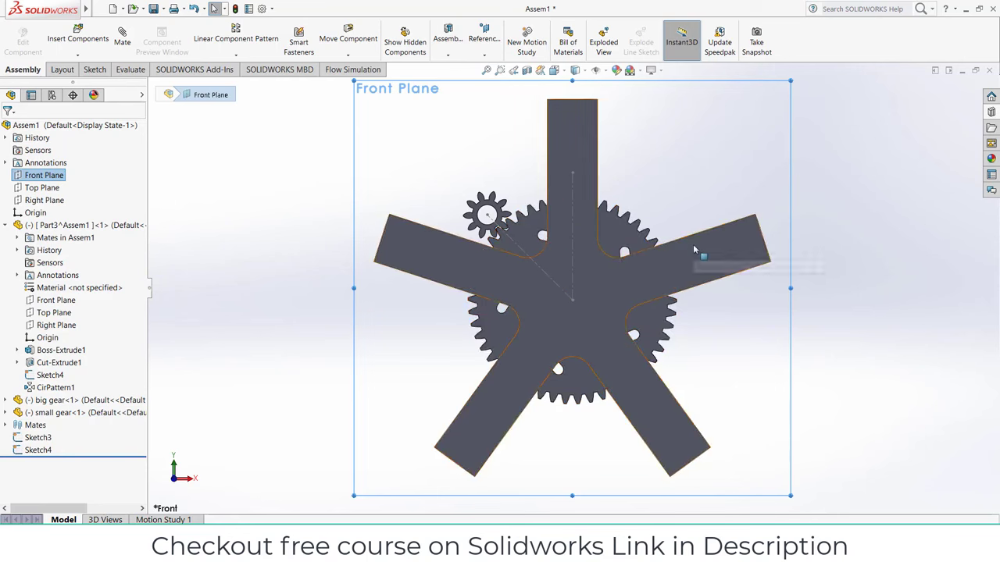
{"action": "middle_click_drag", "start_coordinate": [478, 243], "coordinate": [682, 251]}
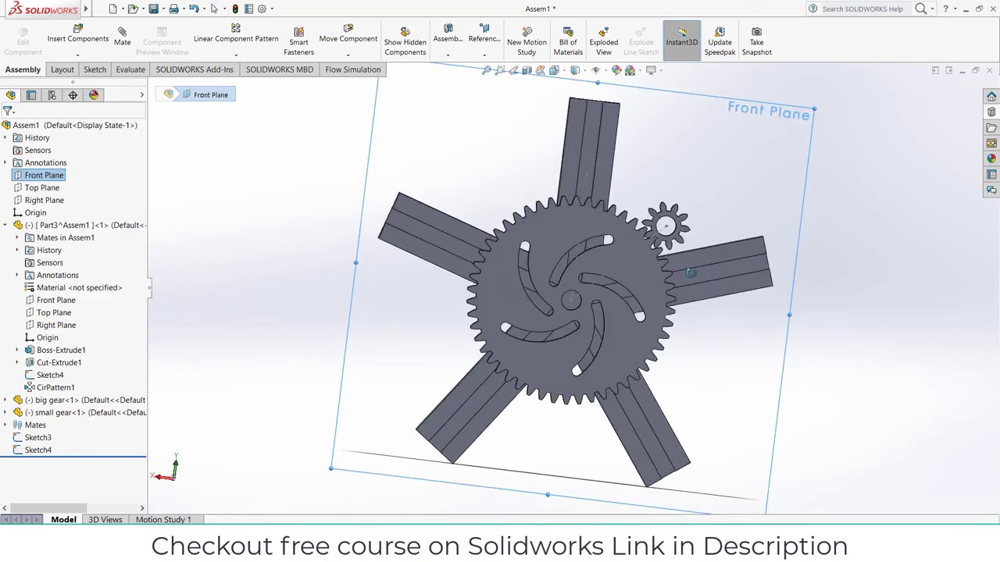
{"action": "key", "text": "ctrl+1"}
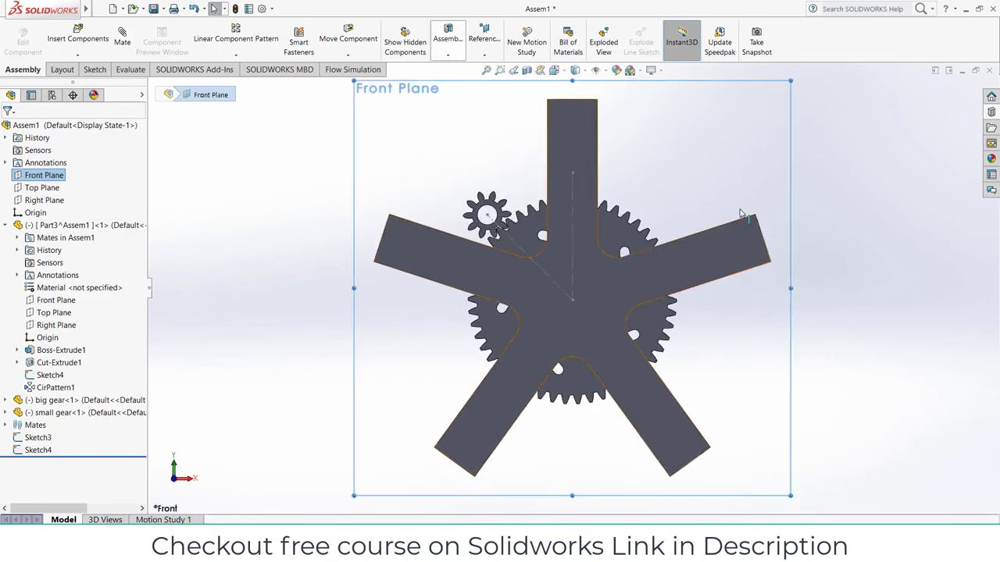
{"action": "key", "text": "Left"}
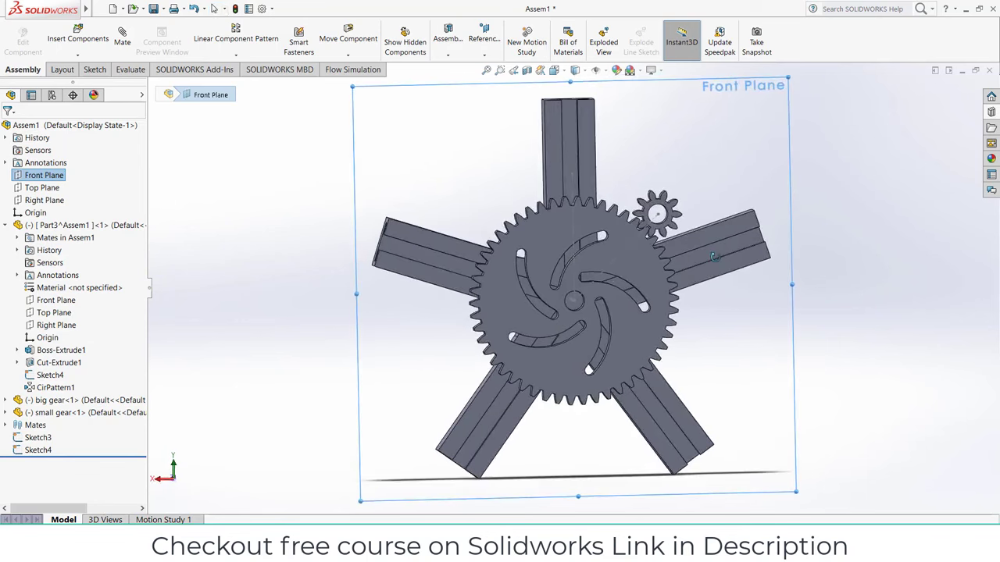
{"action": "key", "text": "Left"}
{"action": "key", "text": "Left"}
{"action": "key", "text": "Left"}
{"action": "key", "text": "Left"}
{"action": "key", "text": "Left"}
{"action": "key", "text": "Left"}
{"action": "key", "text": "Left"}
{"action": "key", "text": "Left"}
{"action": "key", "text": "Left"}
{"action": "key", "text": "Left"}
{"action": "key", "text": "Left"}
{"action": "key", "text": "Left"}
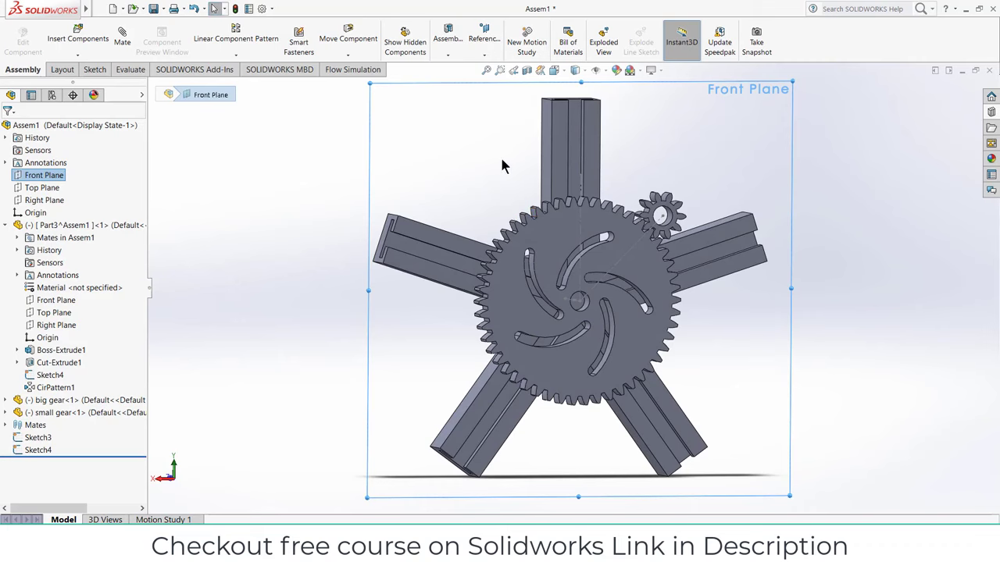
Step: Insert a new part on the assembly's Front Plane and face the new part's own Front Plane for sketching
{"action": "left_click", "coordinate": [77, 55]}
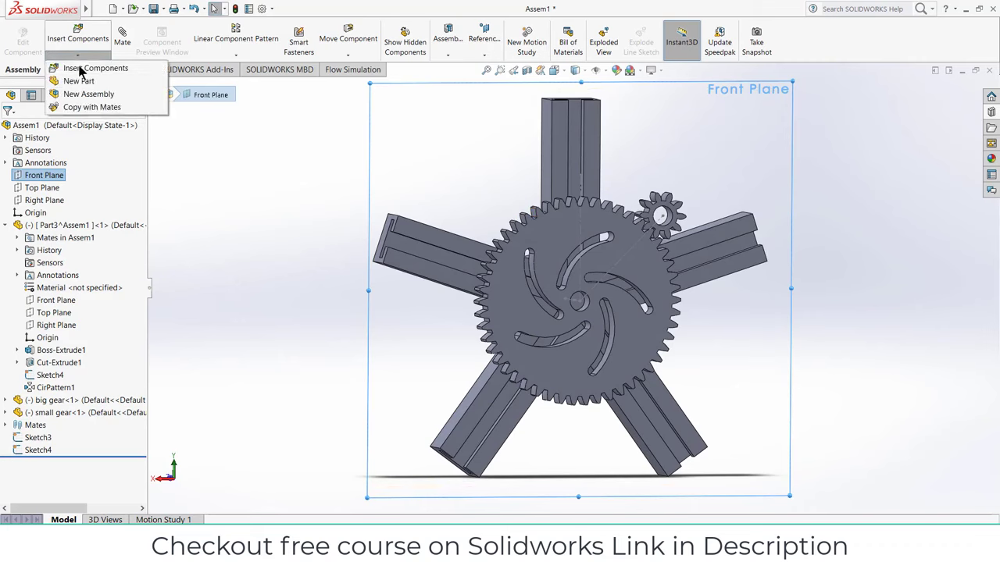
{"action": "left_click", "coordinate": [78, 81]}
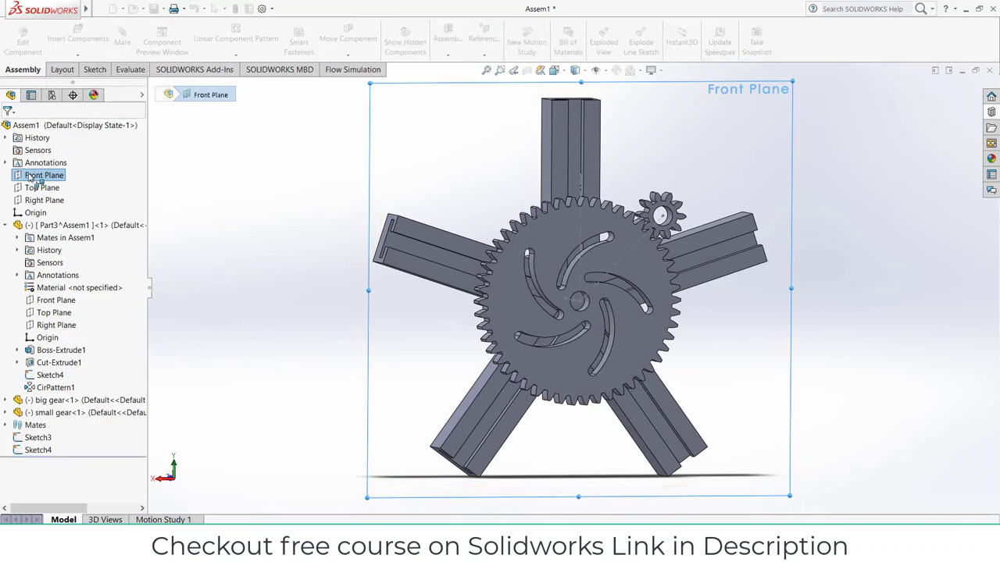
{"action": "left_click", "coordinate": [102, 180]}
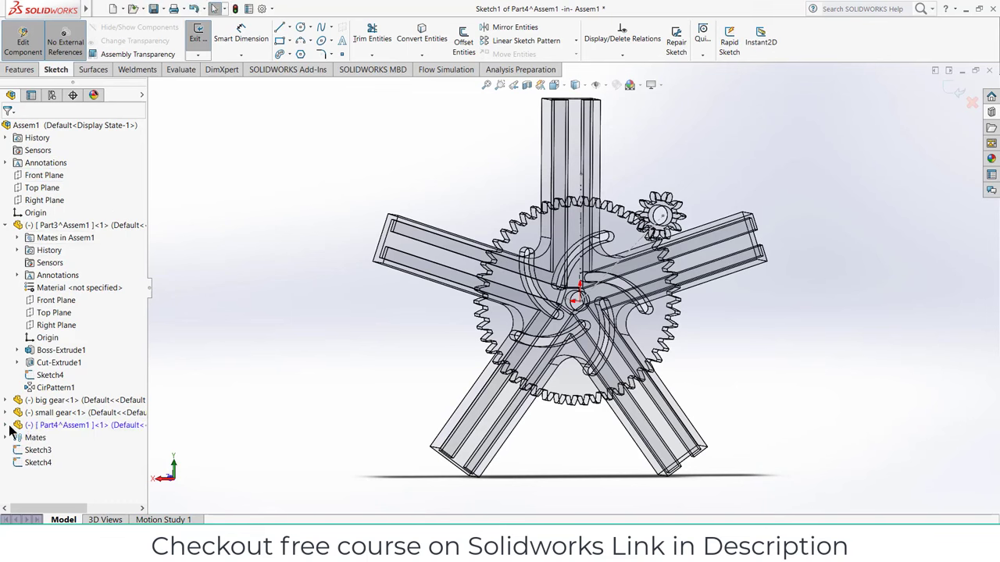
{"action": "left_click", "coordinate": [55, 437]}
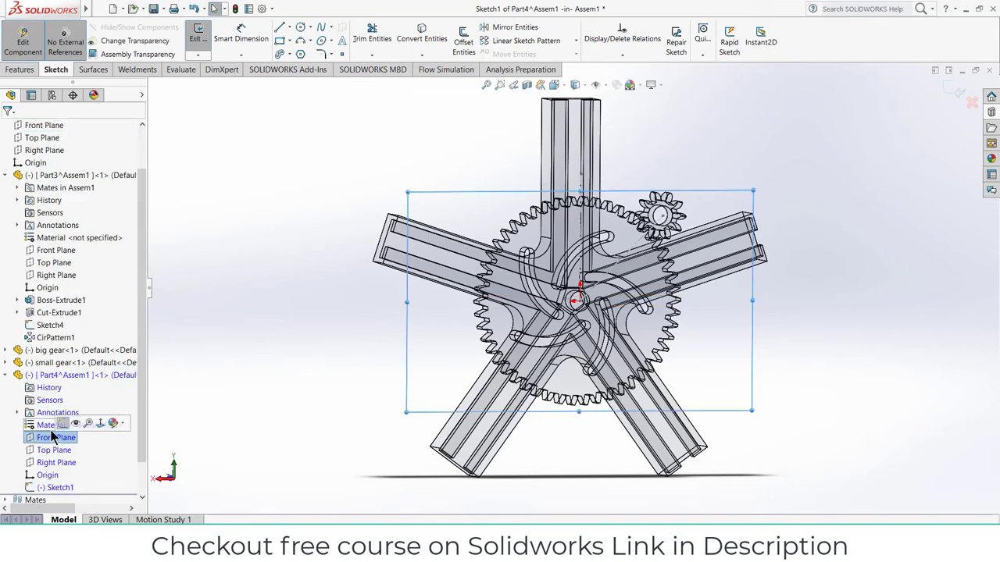
{"action": "key", "text": "ctrl+8"}
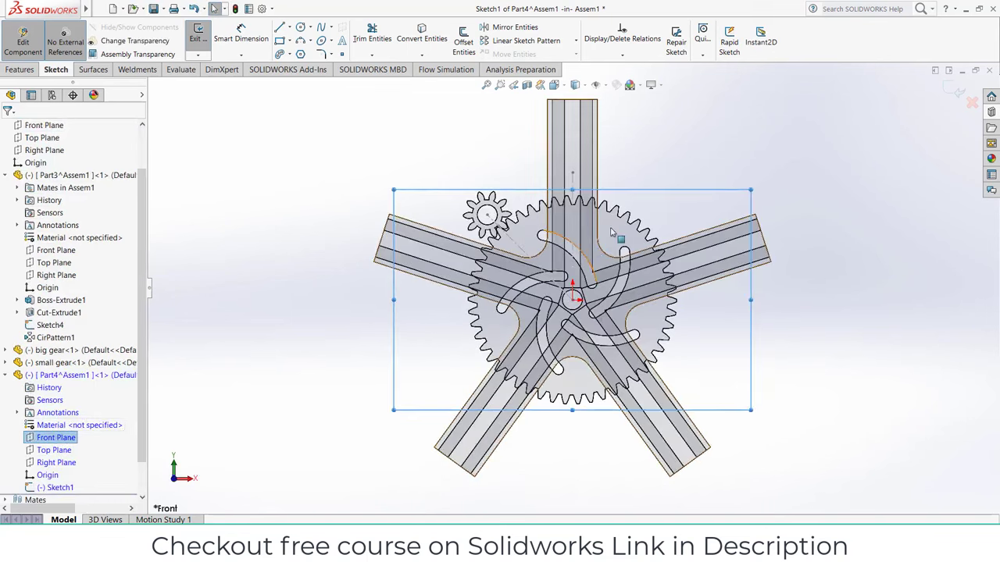
{"action": "scroll", "coordinate": [594, 160], "scroll_direction": "down", "scroll_amount": 3}
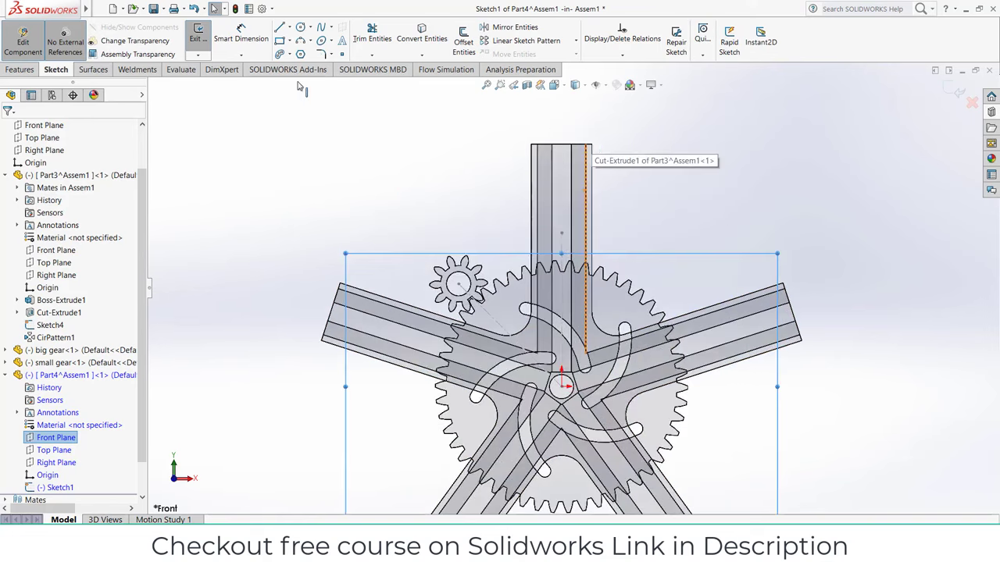
Step: Sketch a corner rectangle about 20 mm wide and 103 mm tall over the upright arm, extending past its outer end
{"action": "left_click", "coordinate": [280, 41]}
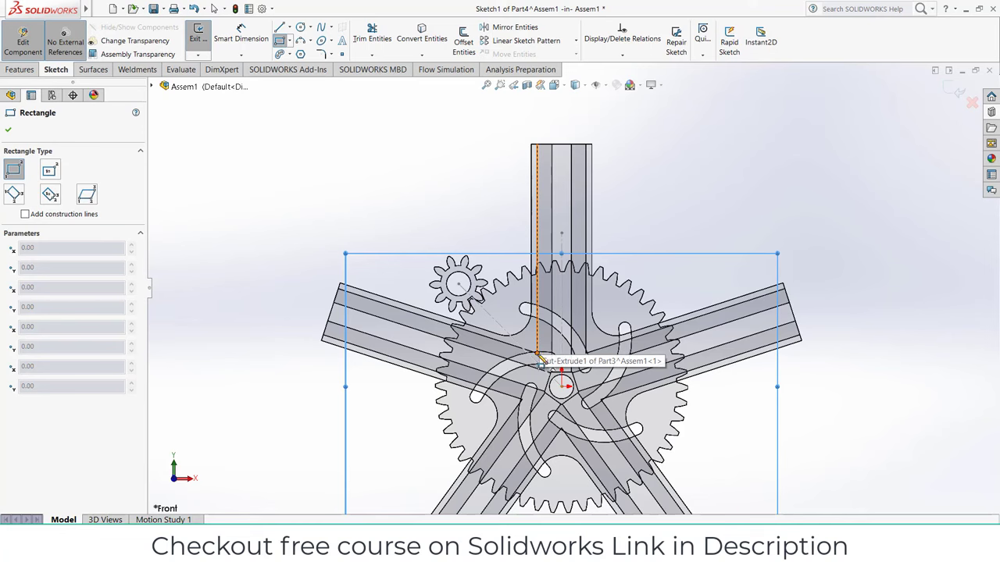
{"action": "left_click", "coordinate": [539, 354]}
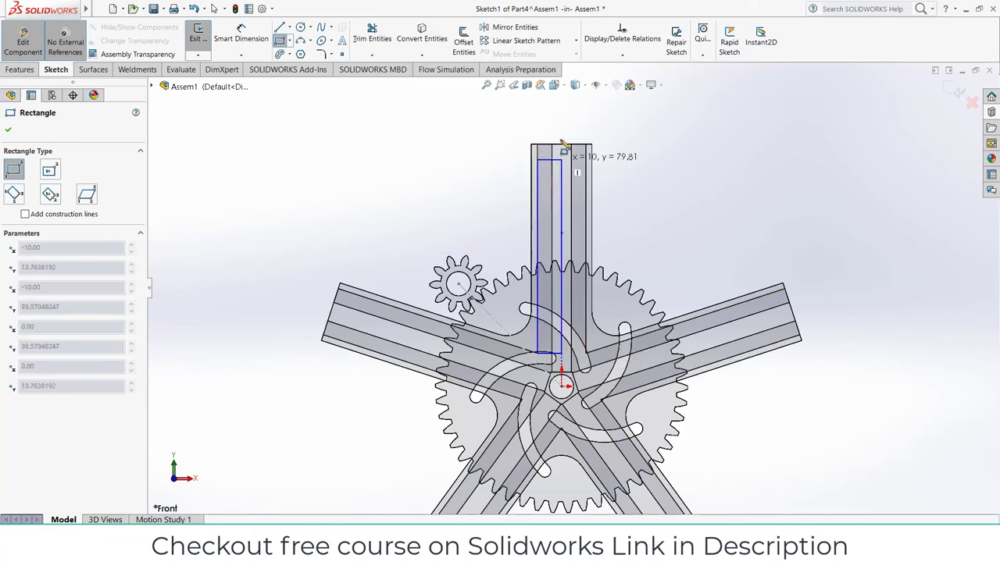
{"action": "left_click", "coordinate": [586, 104]}
{"action": "key", "text": "f"}
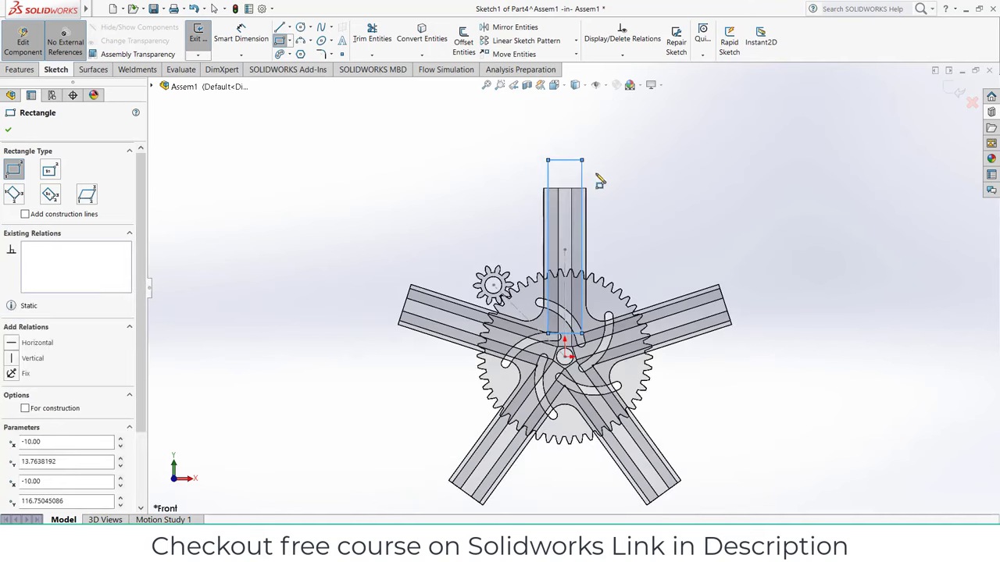
Step: Dimension the rectangle's width and set it to 20 mm
{"action": "left_click", "coordinate": [226, 43]}
{"action": "left_click", "coordinate": [564, 160]}
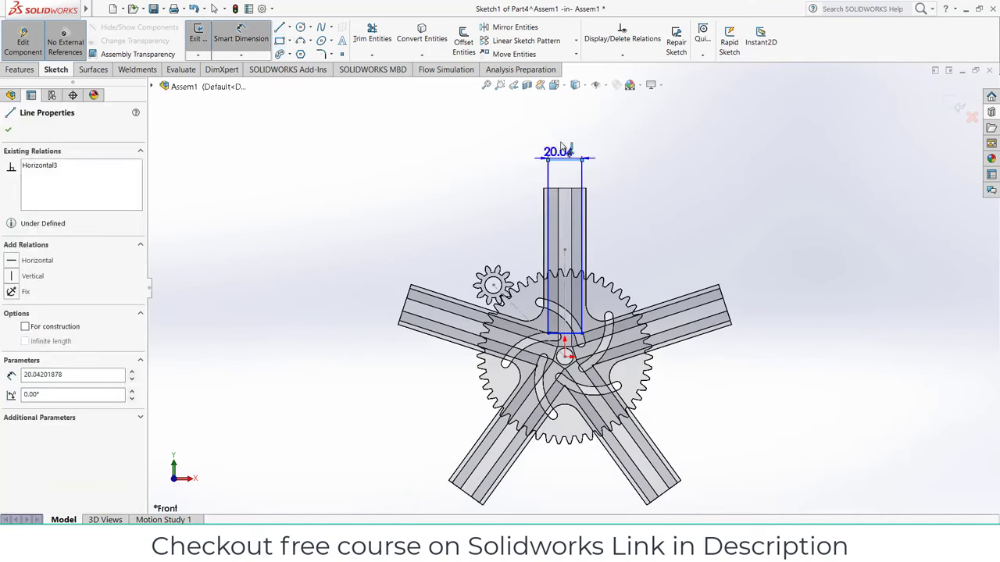
{"action": "left_click", "coordinate": [568, 150]}
{"action": "type", "text": "20"}
{"action": "key", "text": "Return"}
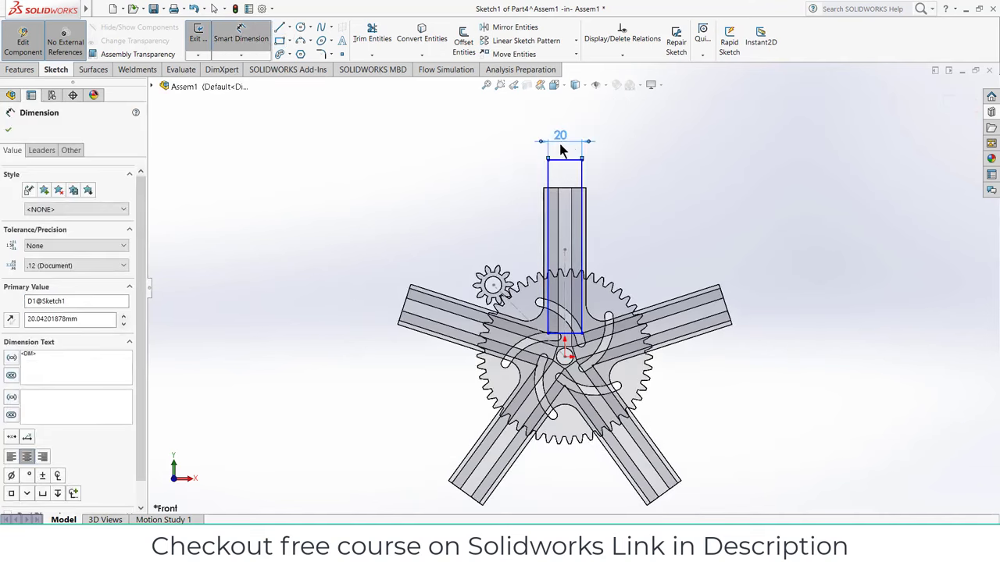
{"action": "left_click", "coordinate": [78, 45]}
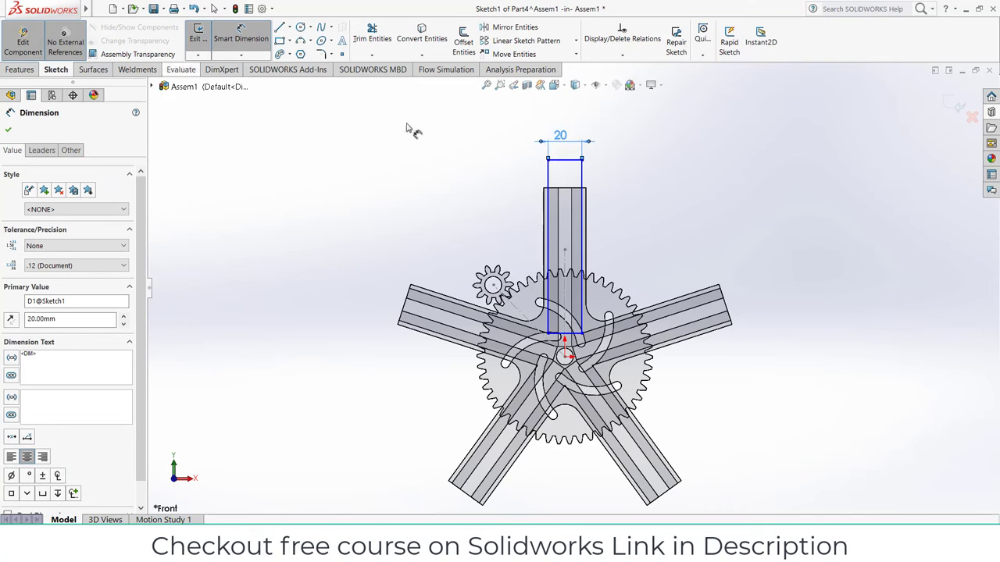
Step: Dimension the rectangle's height, set it to 107 mm and finish dimensioning
{"action": "left_click", "coordinate": [584, 190]}
{"action": "left_click", "coordinate": [633, 195]}
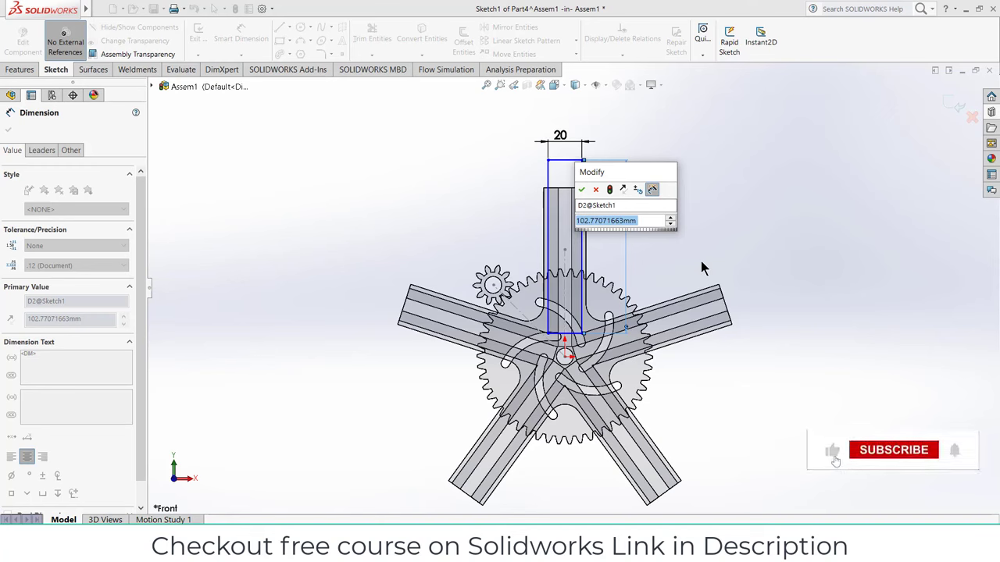
{"action": "type", "text": "107"}
{"action": "key", "text": "Return"}
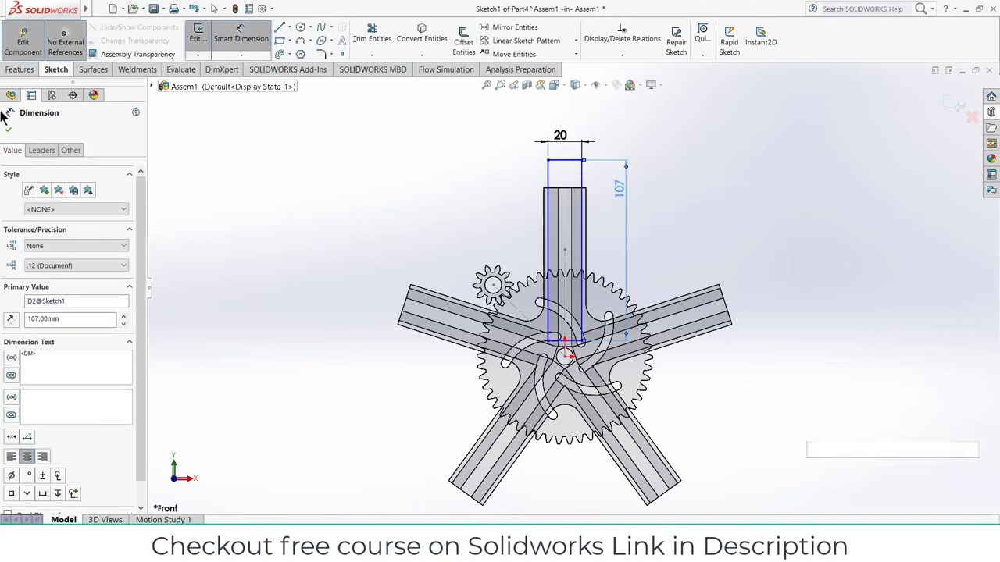
{"action": "left_click", "coordinate": [64, 51]}
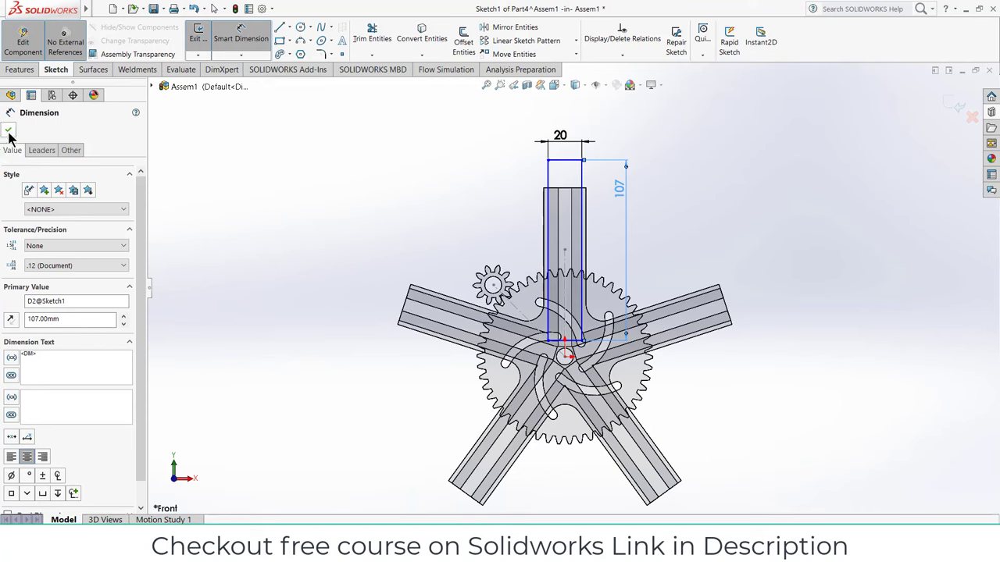
{"action": "left_click", "coordinate": [8, 132]}
Step: Extrude the rectangle 5 mm into a flat bar
{"action": "left_click", "coordinate": [20, 70]}
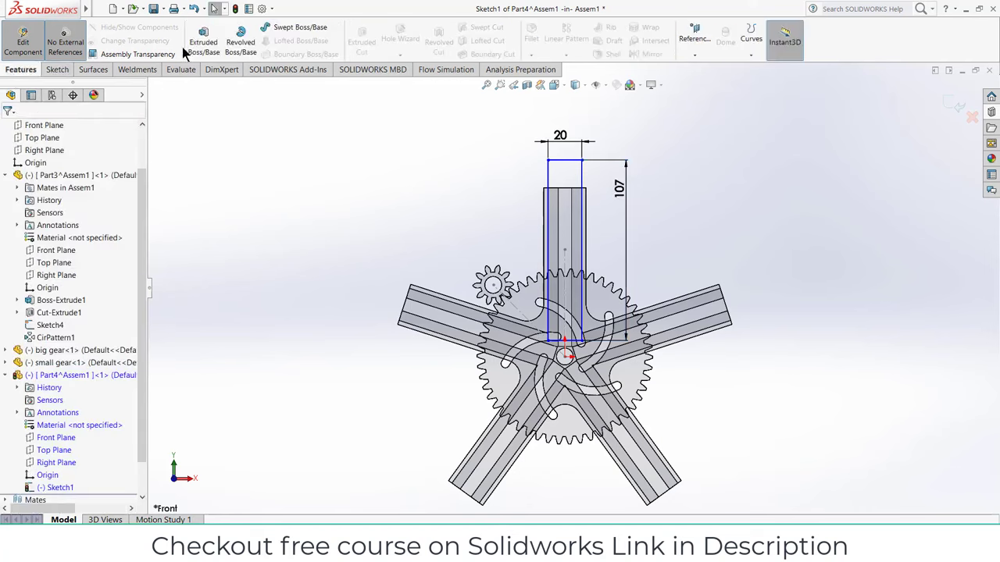
{"action": "type", "text": "5"}
{"action": "key", "text": "Return"}
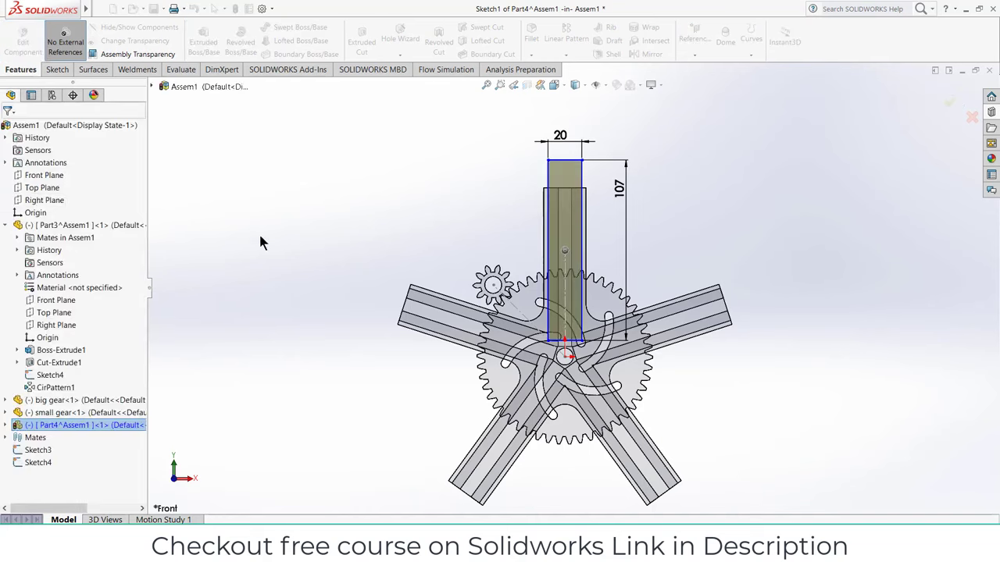
Step: Open a new sketch on the bar's large face on the gear side, viewed straight on
{"action": "scroll", "coordinate": [562, 289], "scroll_direction": "down", "scroll_amount": 3}
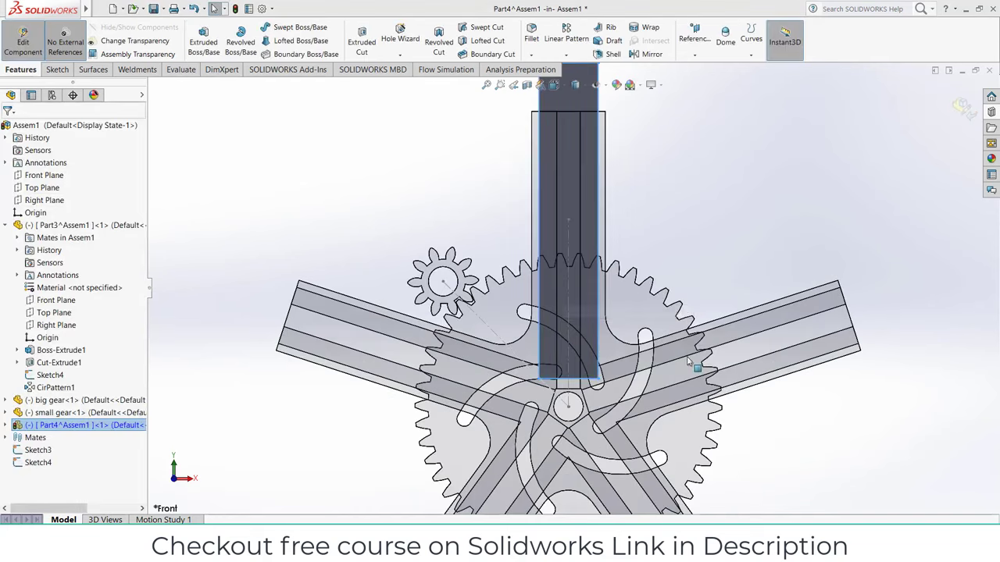
{"action": "middle_click_drag", "start_coordinate": [574, 311], "coordinate": [594, 182]}
{"action": "key", "text": "ctrl+1"}
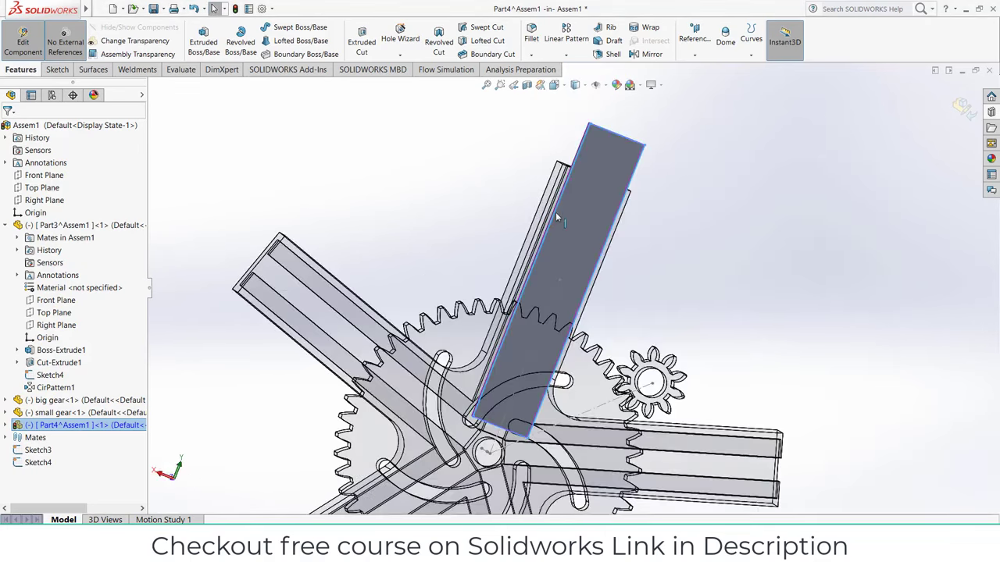
{"action": "left_click", "coordinate": [555, 212]}
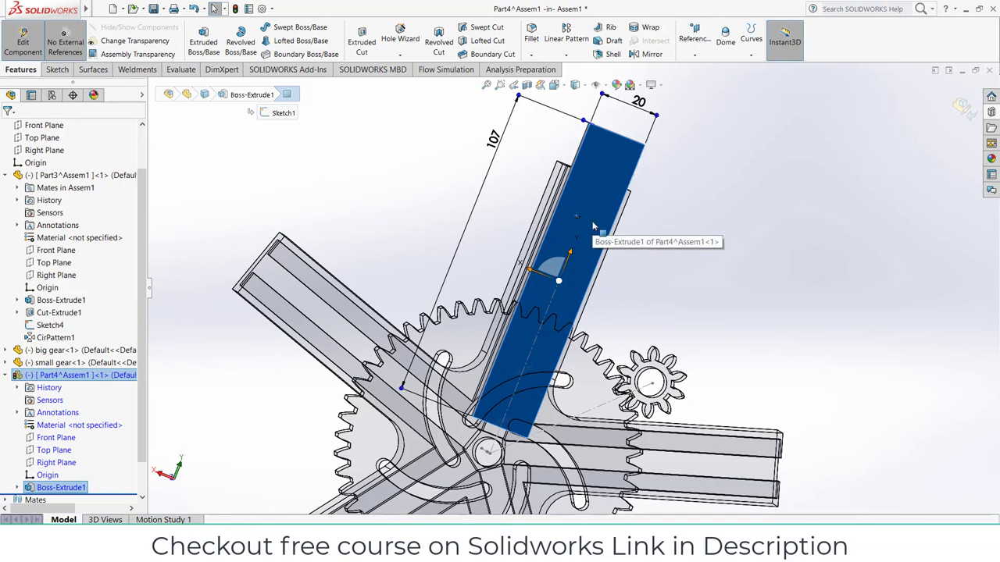
{"action": "key", "text": "ctrl+8"}
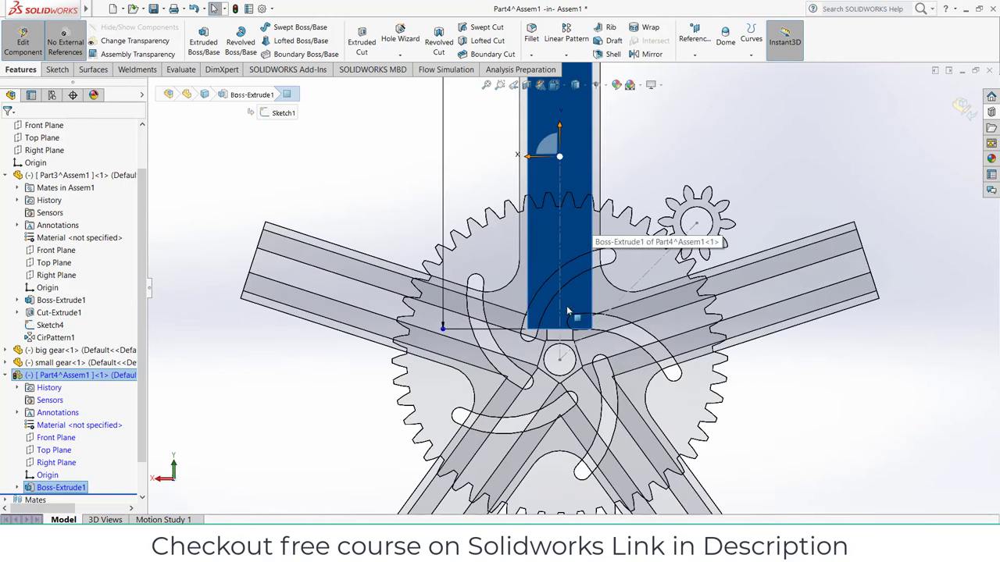
{"action": "scroll", "coordinate": [568, 311], "scroll_direction": "down", "scroll_amount": 2}
{"action": "left_click", "coordinate": [69, 68]}
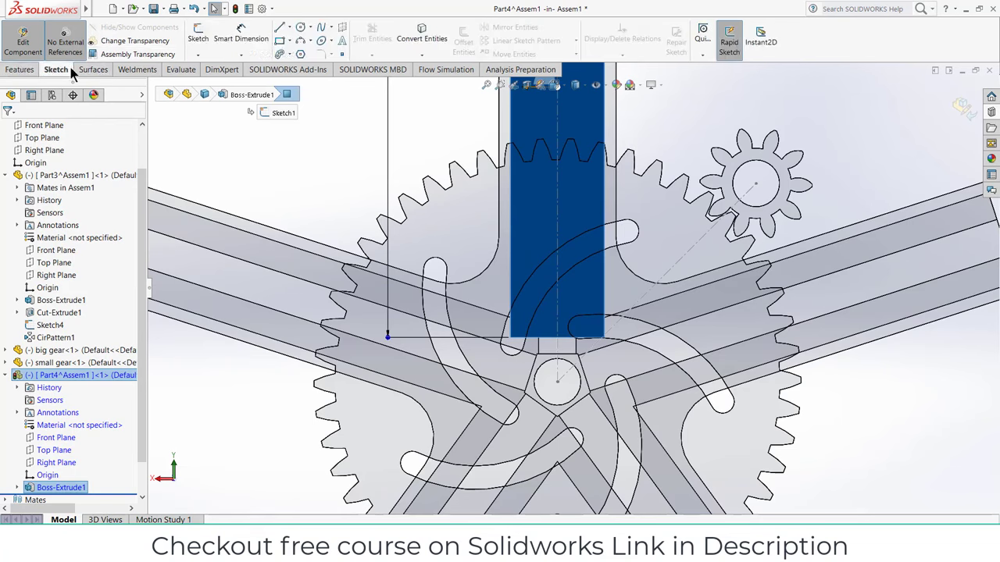
{"action": "left_click", "coordinate": [198, 39]}
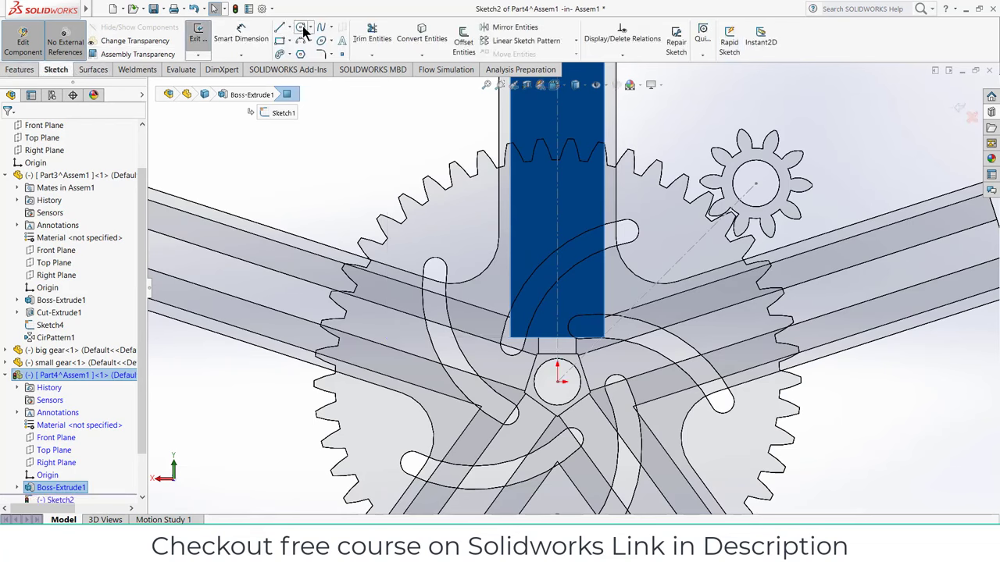
Step: Sketch a circle on the arm's centre line near the bar's inner end and set its diameter to 5 mm
{"action": "left_click", "coordinate": [302, 29]}
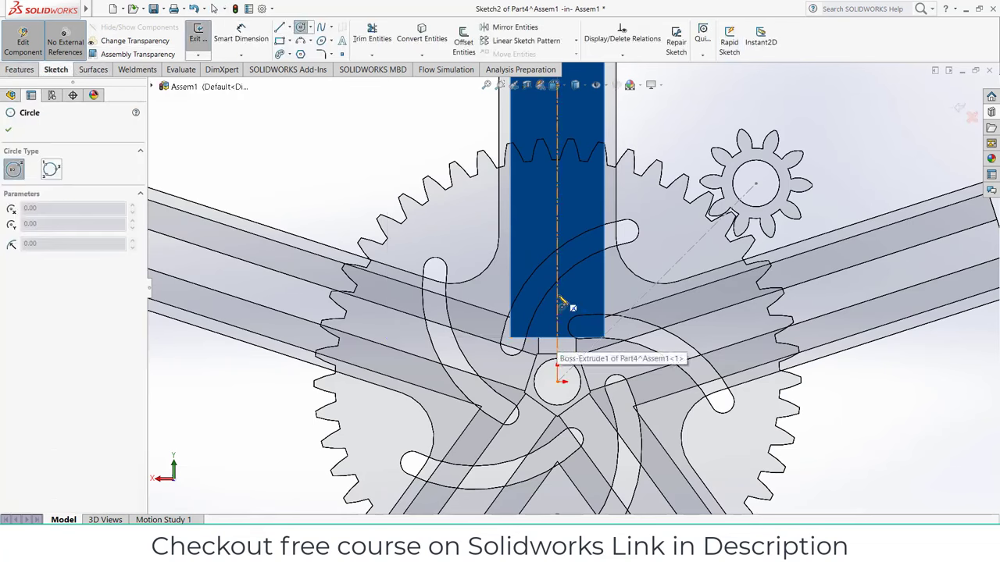
{"action": "left_click", "coordinate": [557, 295]}
{"action": "left_click", "coordinate": [566, 295]}
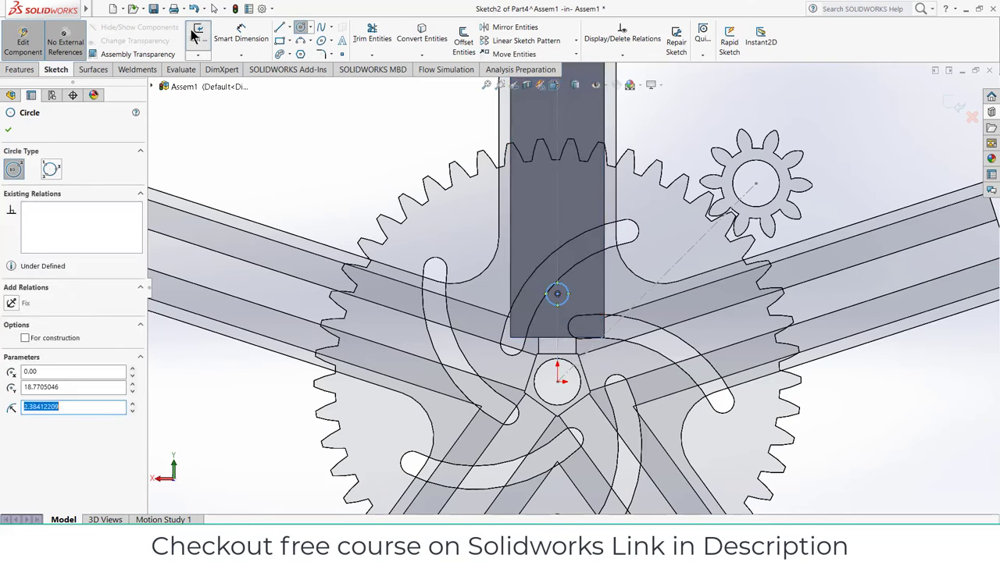
{"action": "left_click", "coordinate": [240, 33]}
{"action": "left_click", "coordinate": [564, 286]}
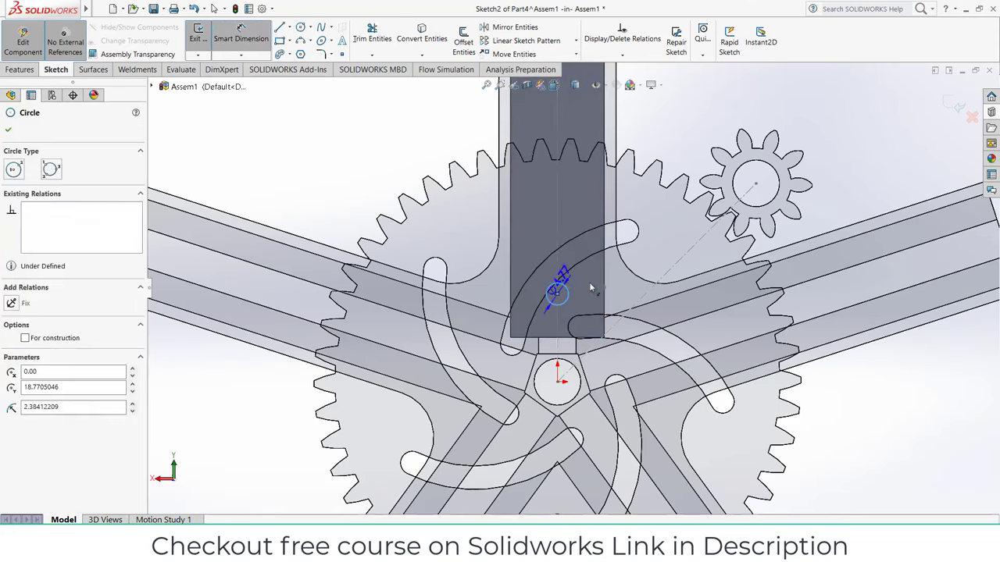
{"action": "left_click", "coordinate": [595, 290]}
{"action": "type", "text": "5"}
{"action": "key", "text": "Return"}
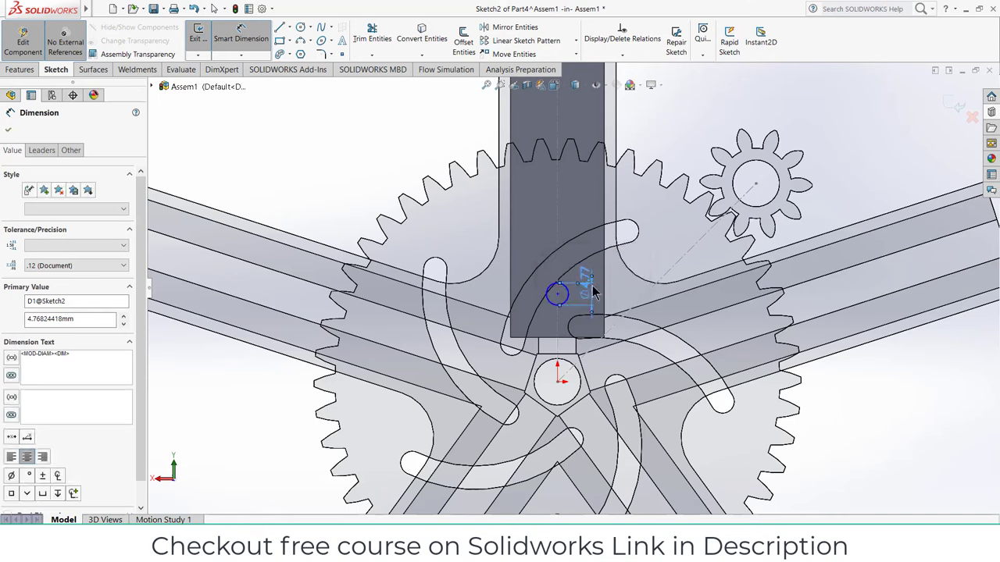
Step: Start a blind boss extrusion of the circle from the bar's face
{"action": "left_click", "coordinate": [21, 70]}
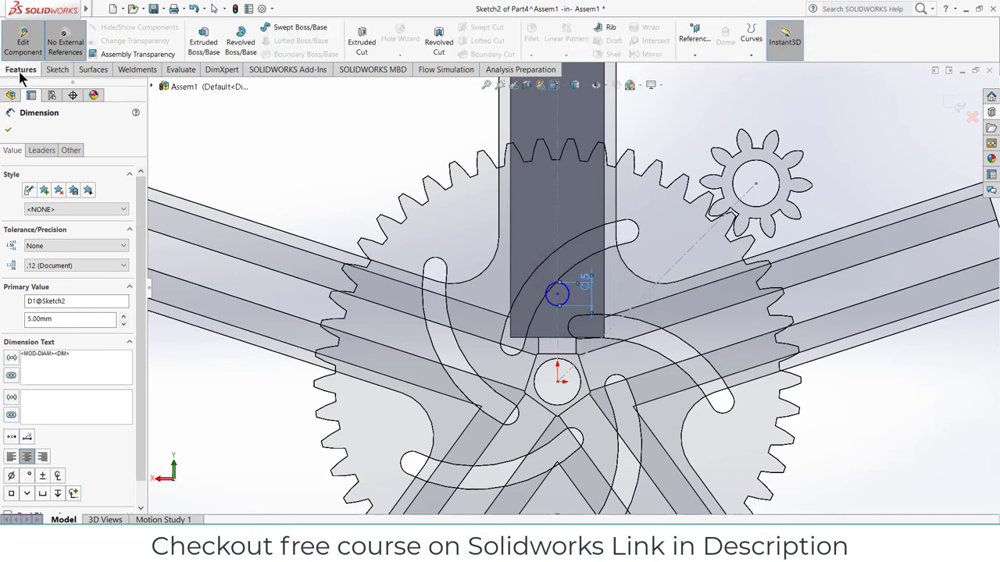
{"action": "left_click", "coordinate": [207, 50]}
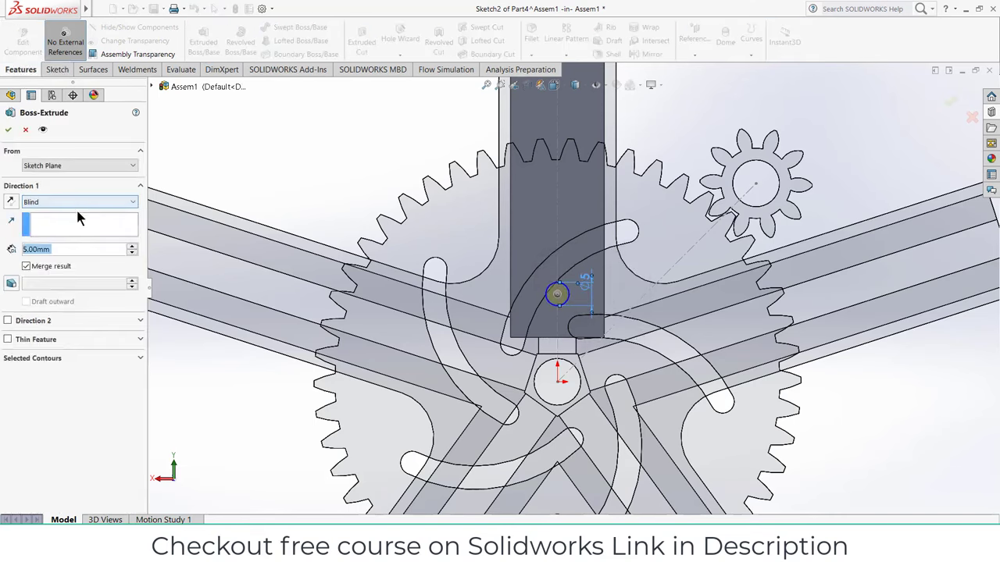